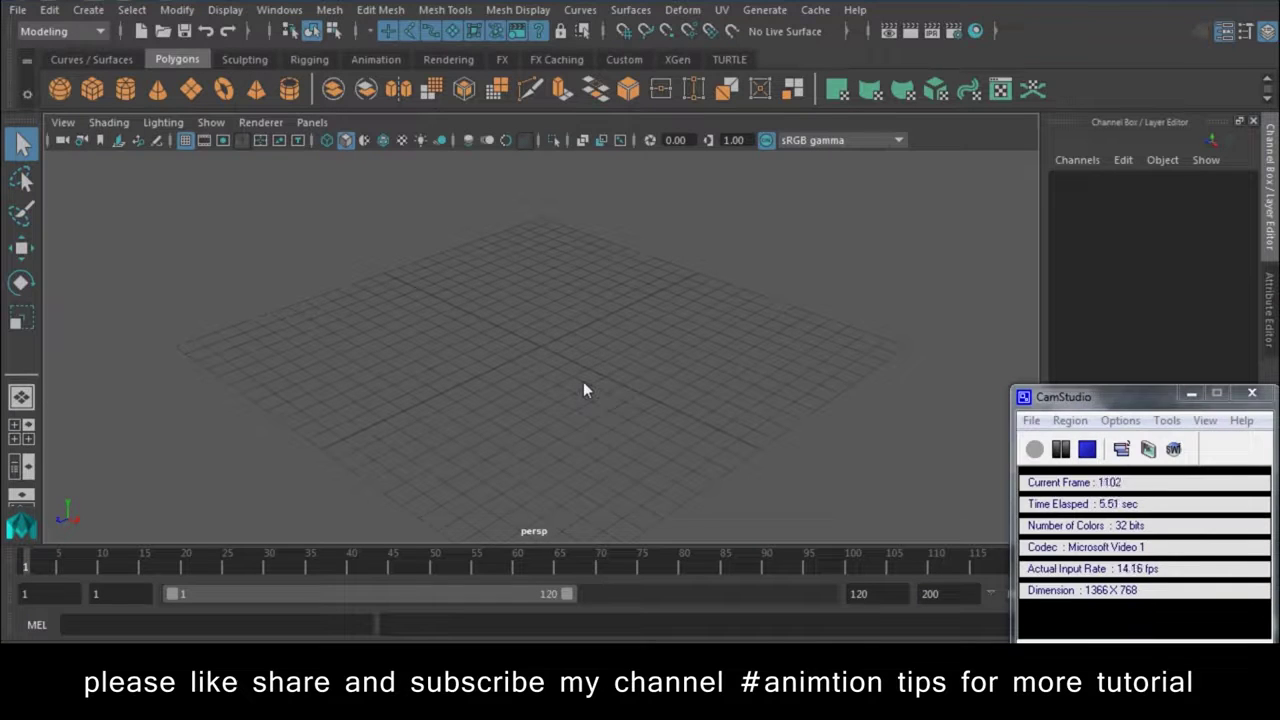
Step: Draw a polygon plane across the grid and raise it to Translate Y 0.745
scroll(583, 381, "down", 3)
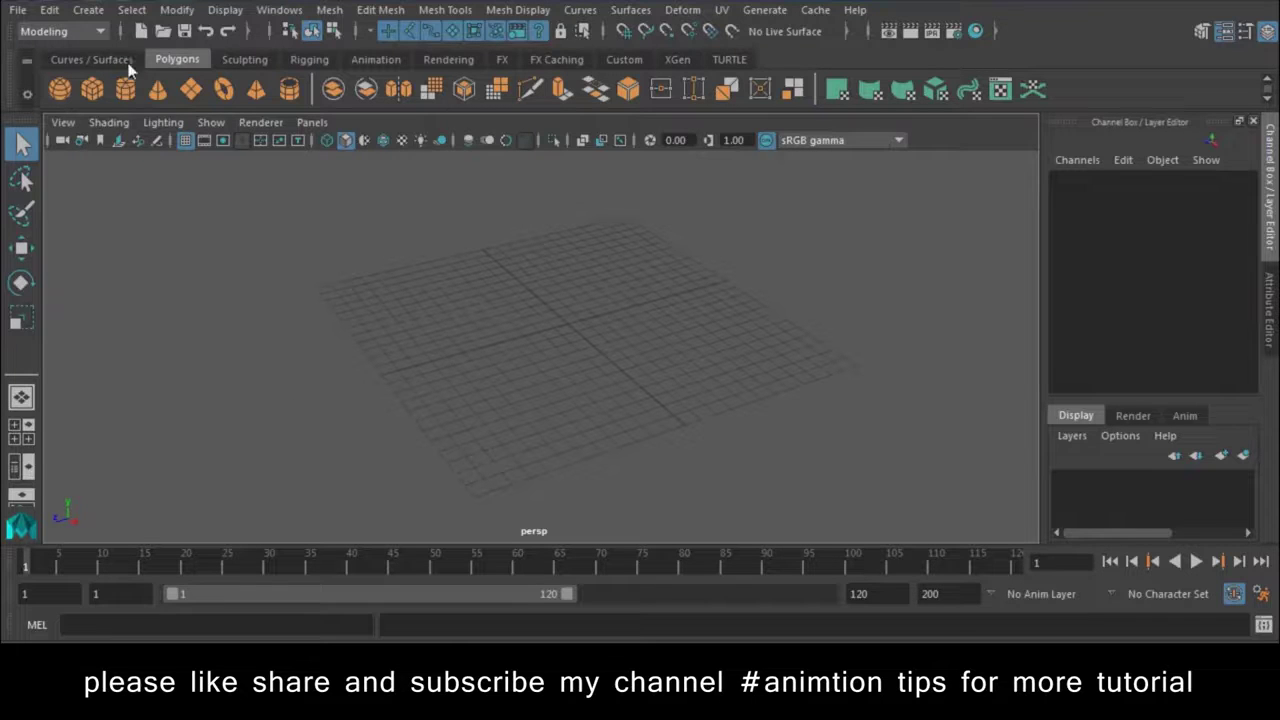
left_click(188, 90)
left_click_drag(320, 290, 860, 368)
scroll(680, 442, "up", 3)
scroll(663, 390, "up", 2)
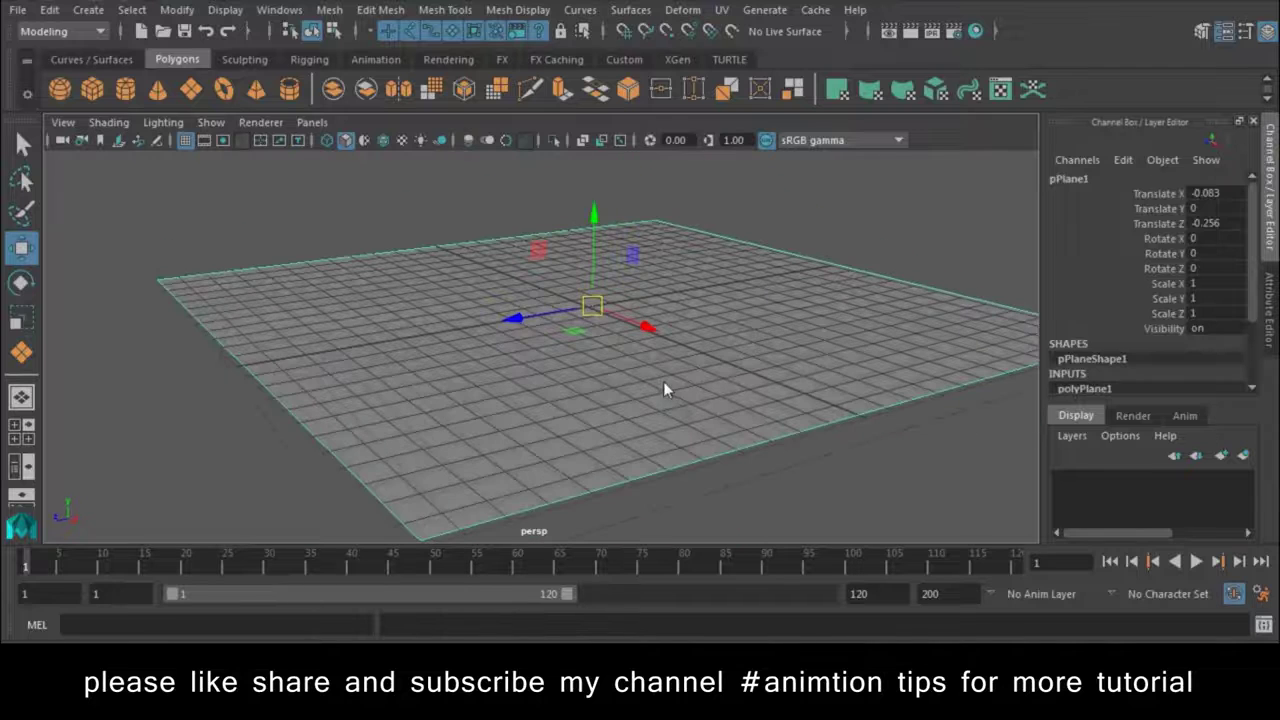
left_click_drag(596, 214, 603, 186)
Step: Duplicate the plane, set the copy's Translate Y to 0, and reselect the upper plane pPlane1
key("ctrl+d")
double_click(1234, 210)
key("Return")
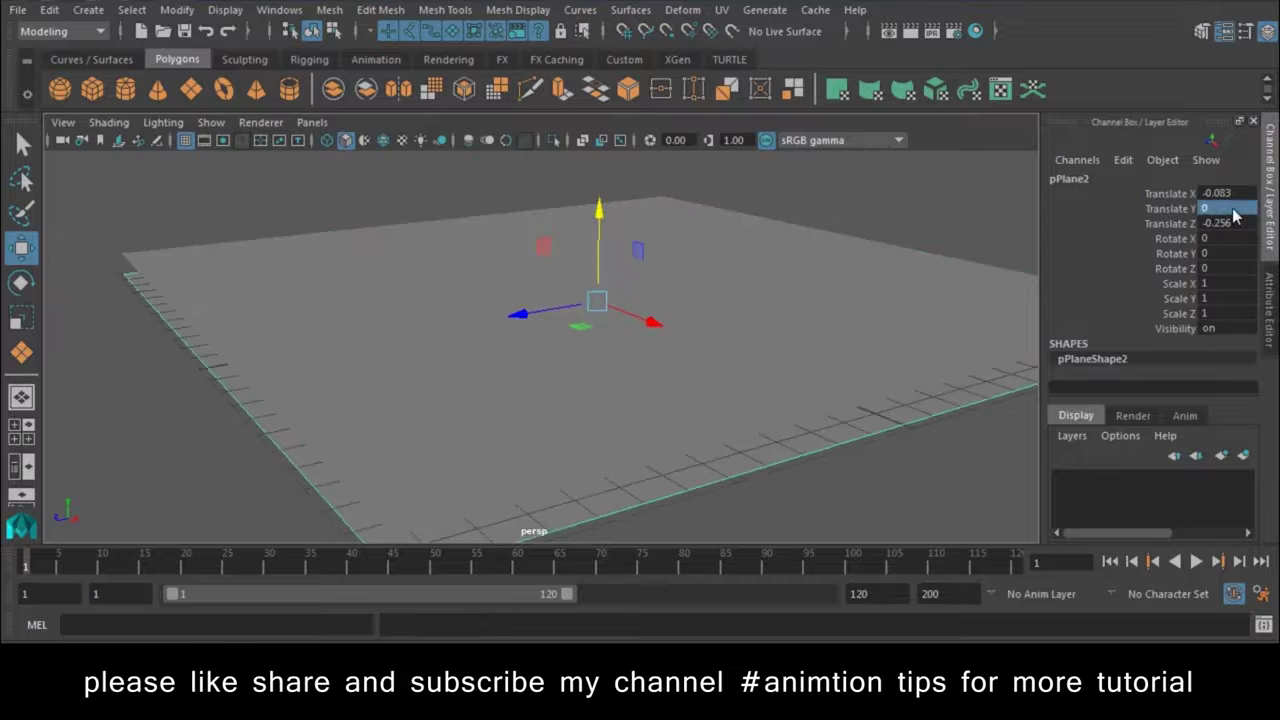
left_click_drag(460, 344, 457, 312, "alt")
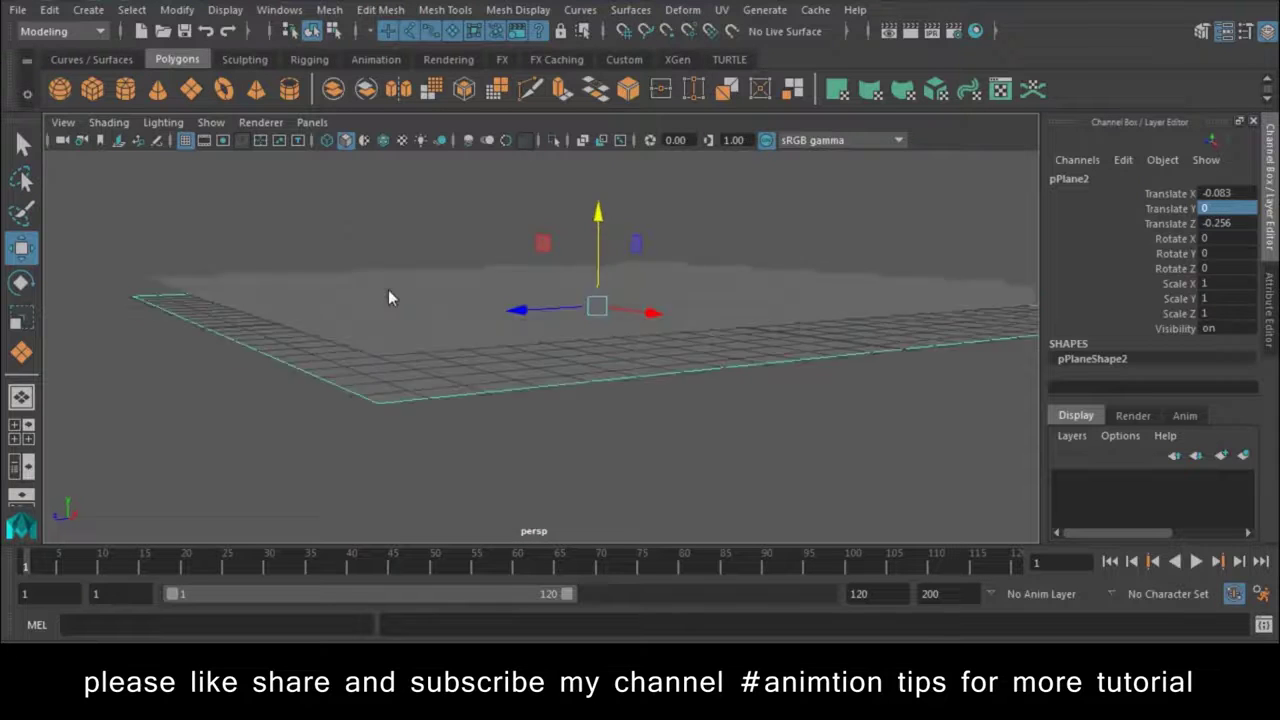
left_click_drag(372, 273, 471, 283, "alt")
left_click(350, 330)
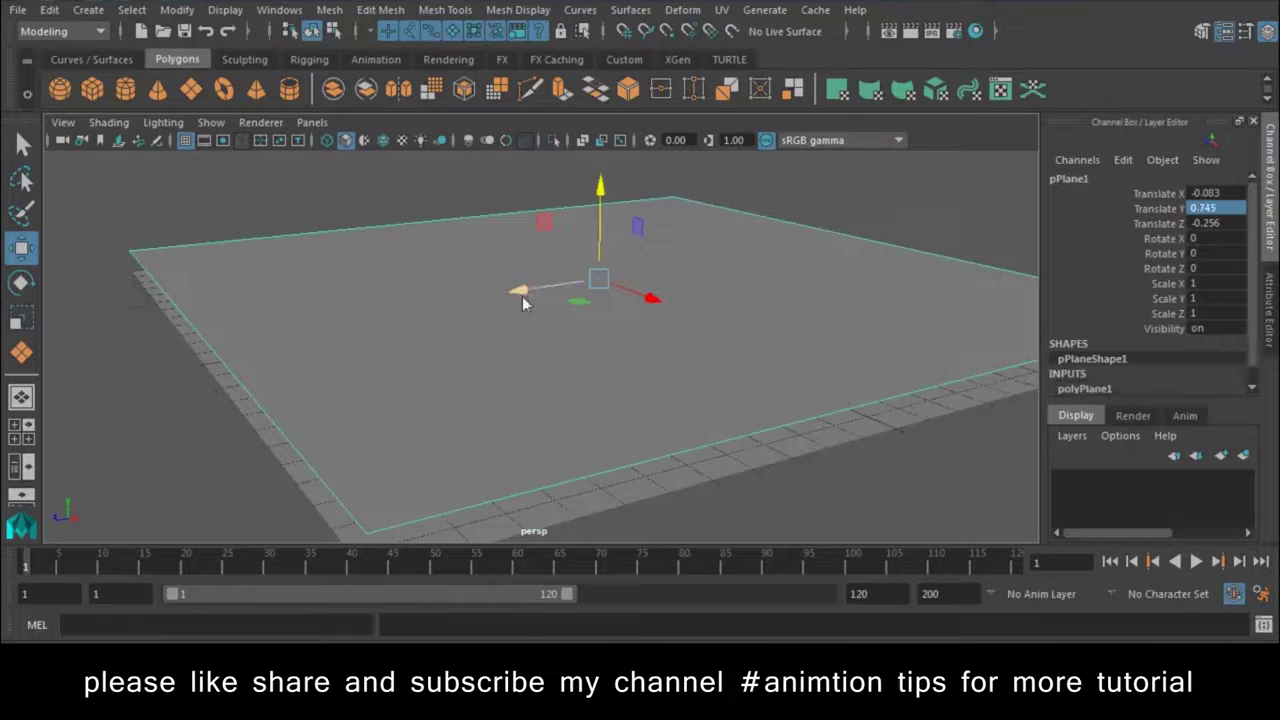
Step: Set pPlane1's Subdivisions Width and Subdivisions Height both to 70
scroll(1070, 350, "down", 1)
scroll(1192, 343, "down", 5)
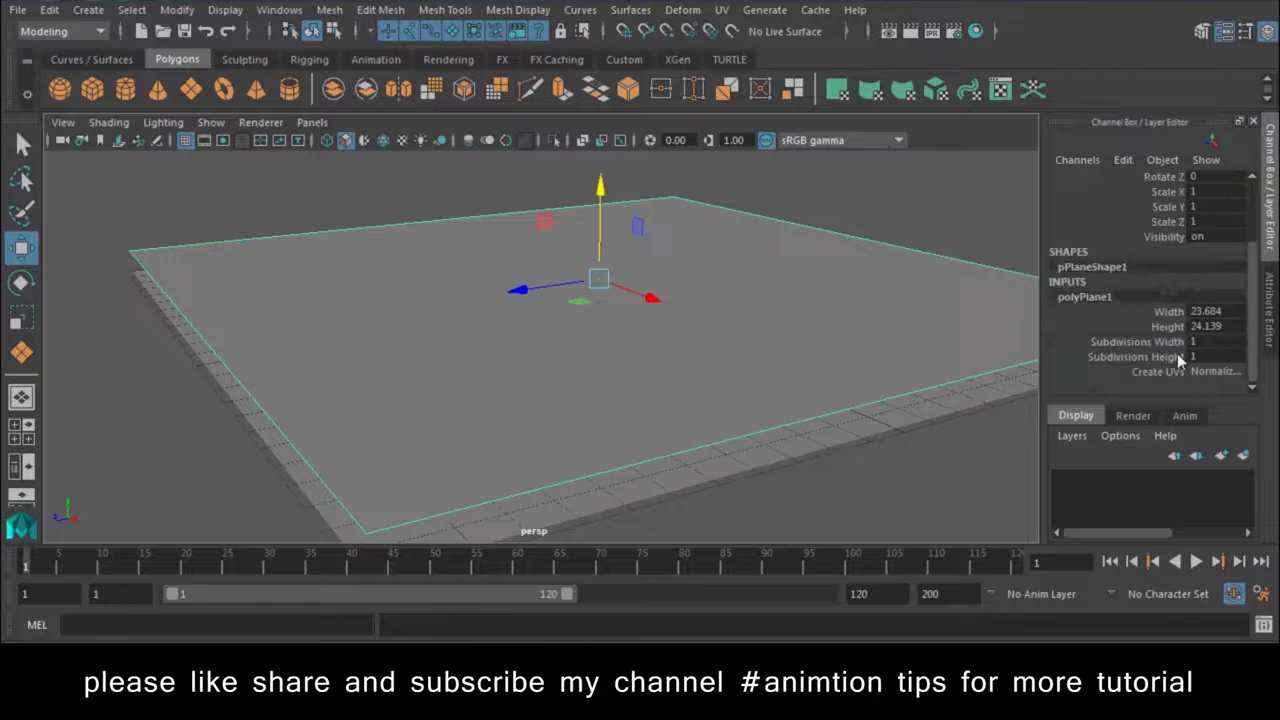
left_click_drag(1175, 342, 1185, 357)
middle_click_drag(469, 342, 977, 342)
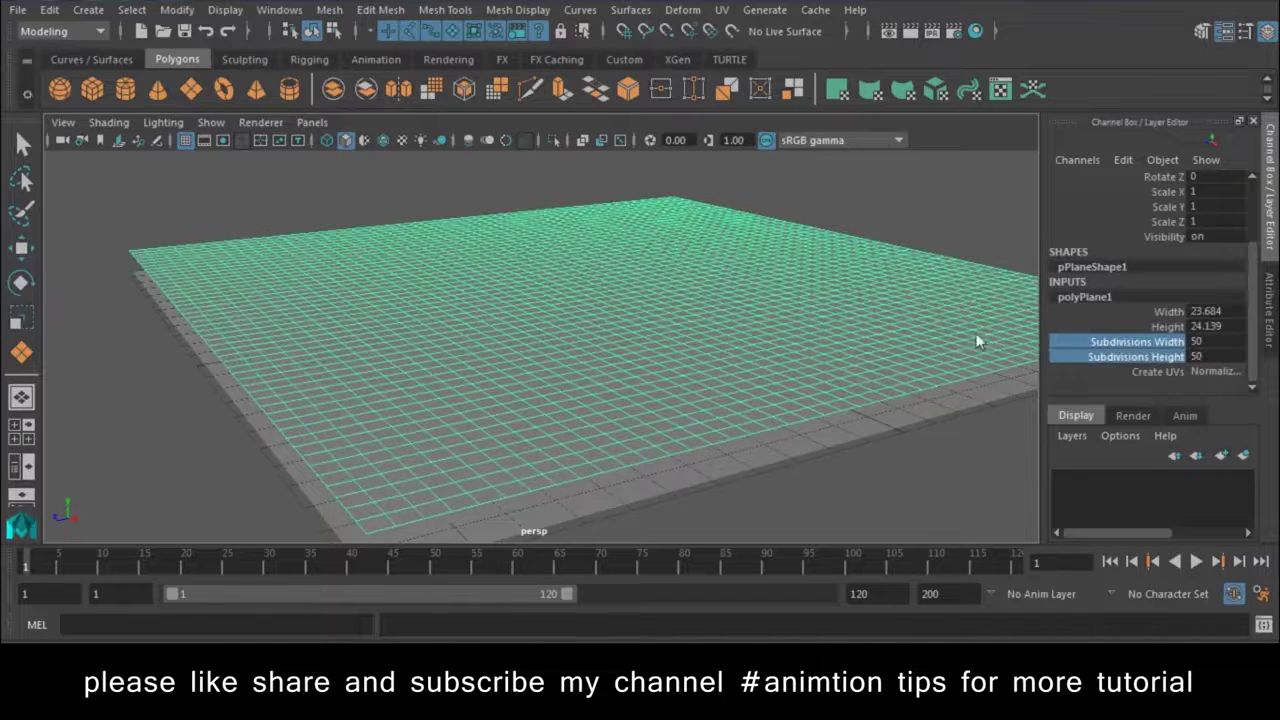
scroll(775, 334, "down", 2)
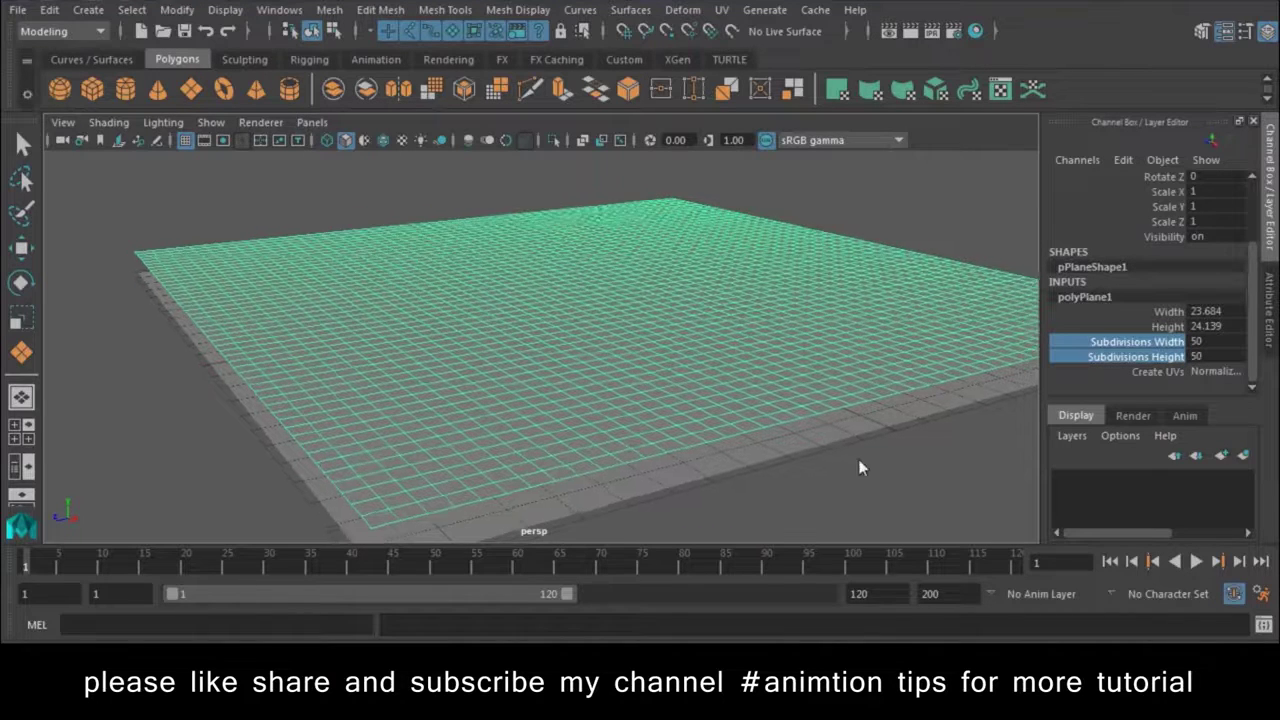
left_click_drag(1215, 345, 1217, 360)
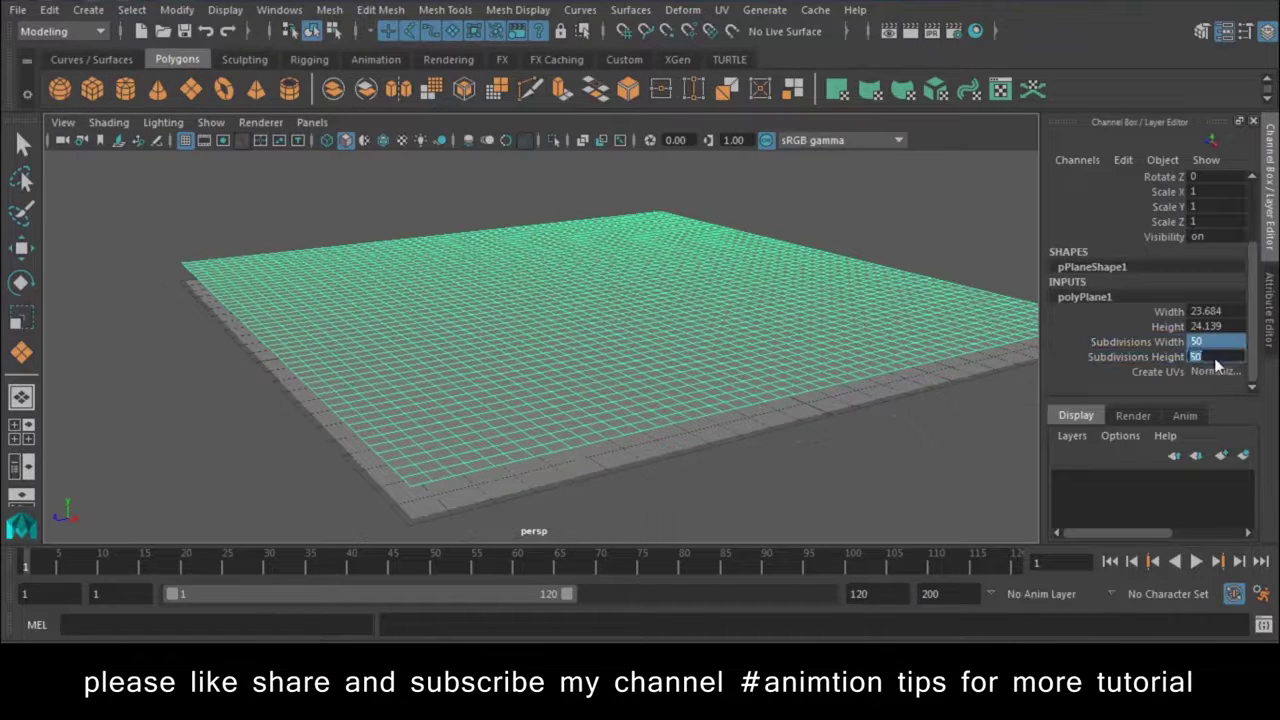
type("70")
key("Return")
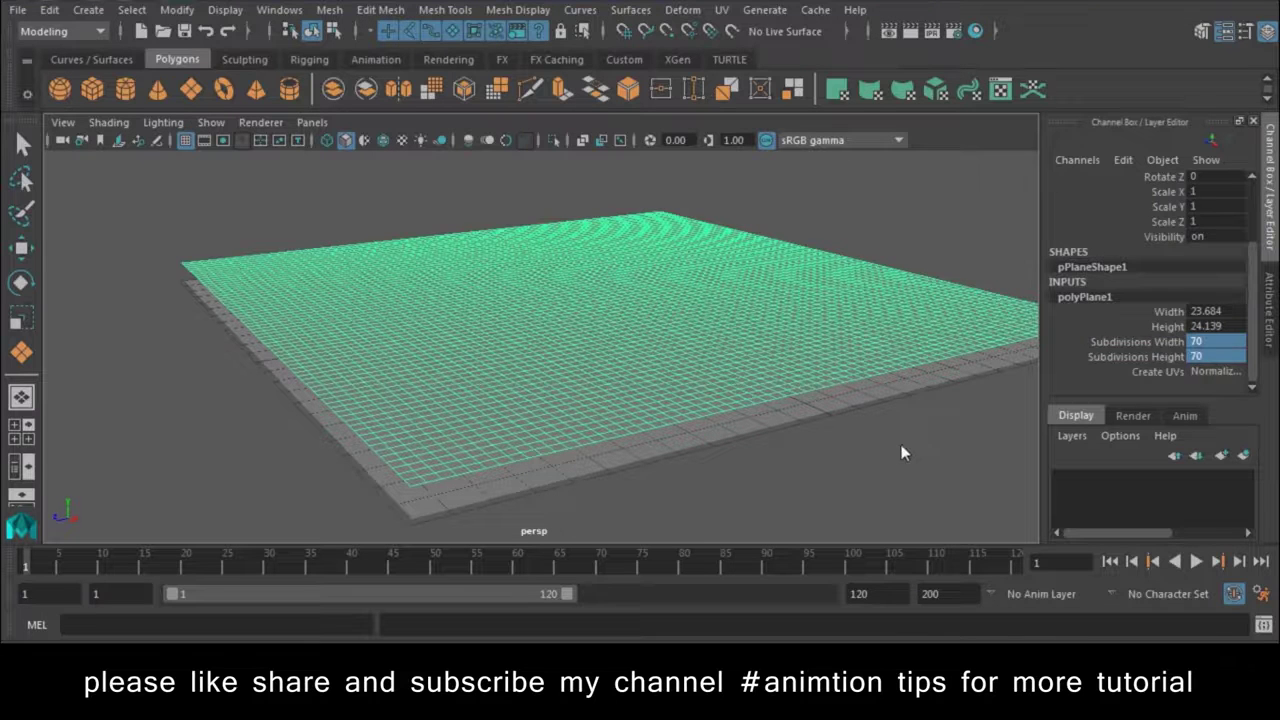
Step: Orbit to a lower angle around the 70×70 plane and start a polygon sphere
left_click(895, 455)
left_click_drag(887, 456, 743, 361, "alt")
left_click(669, 439)
key("w")
left_click_drag(669, 439, 440, 443, "alt")
left_click(440, 443)
left_click(60, 89)
Step: Raise the sphere to Y 8.037, make it an active rigid body from the FX menu set, and play
mouse_move(547, 321)
left_mouse_down("alt")
mouse_move(493, 386)
mouse_move(610, 394)
mouse_move(532, 312)
mouse_move(570, 102)
left_mouse_up("alt")
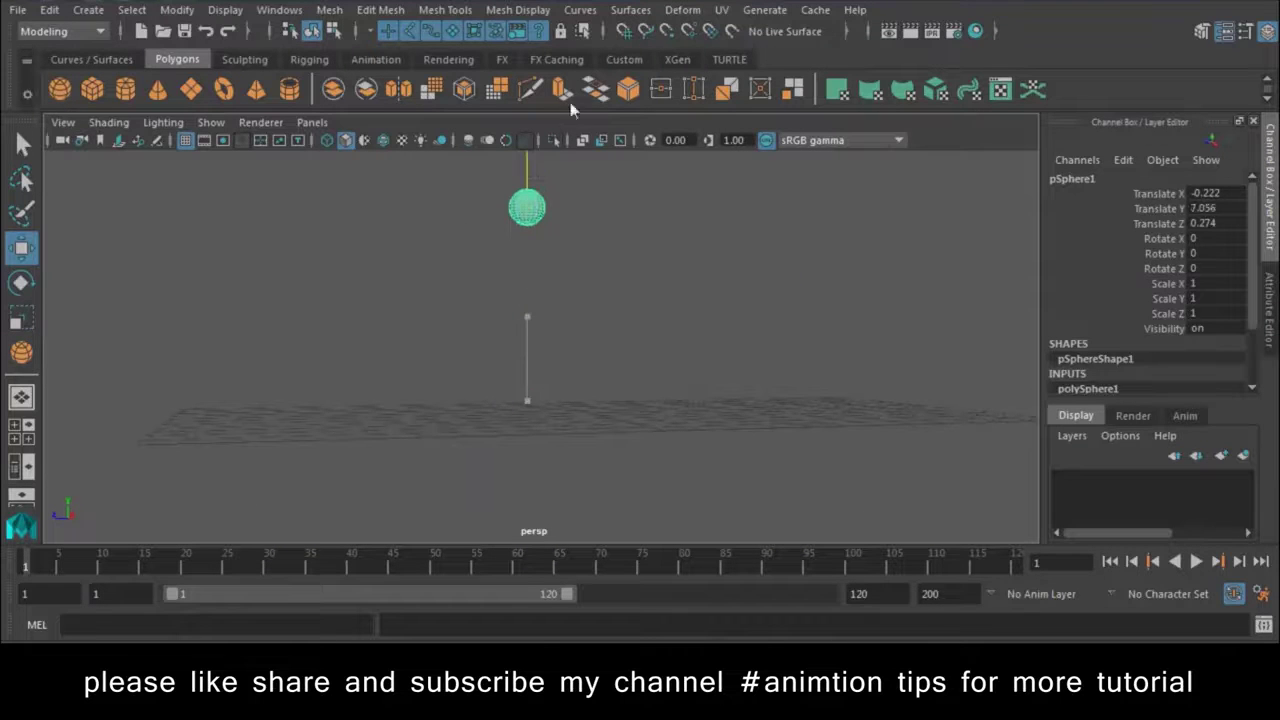
left_click_drag(598, 474, 571, 427, "alt")
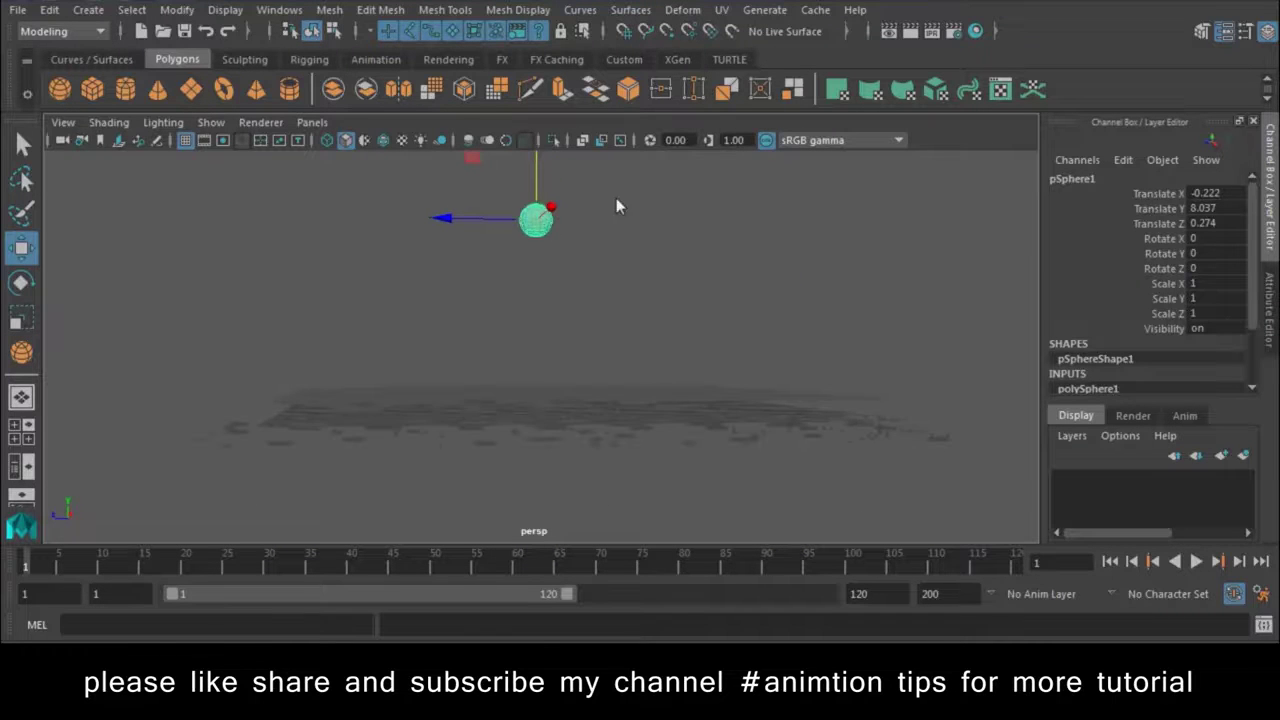
left_click(46, 29)
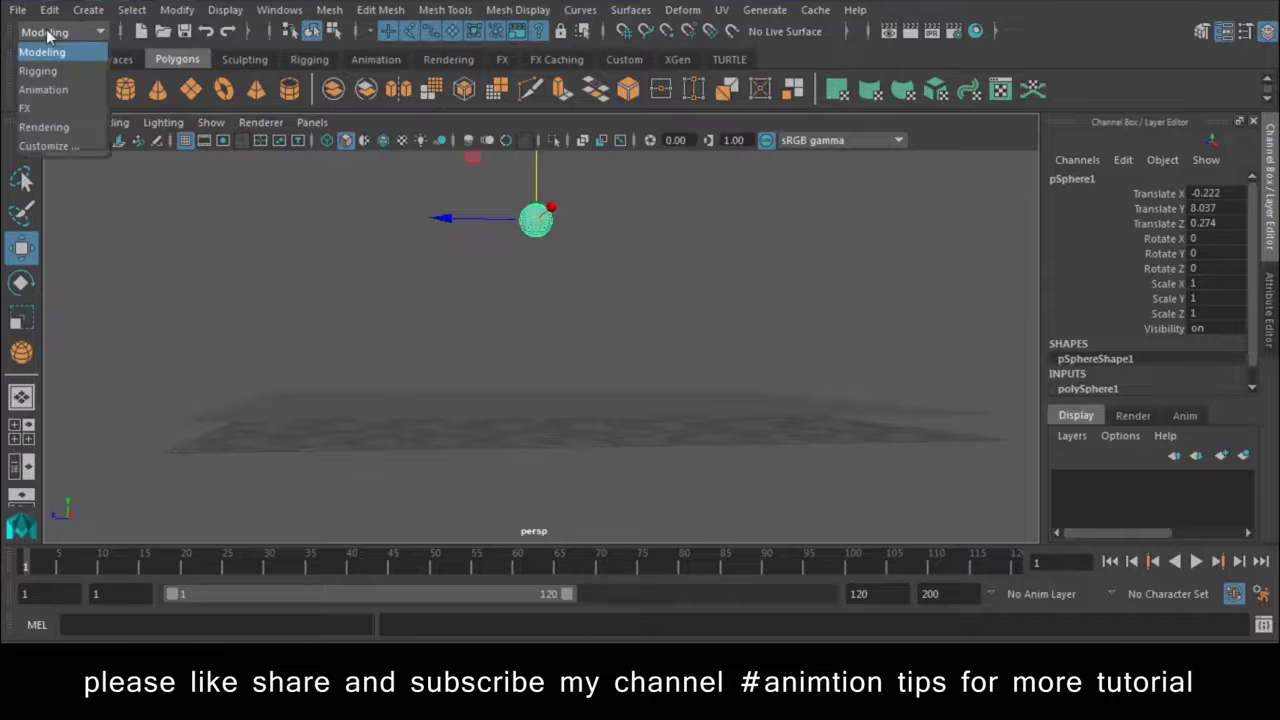
left_click(49, 108)
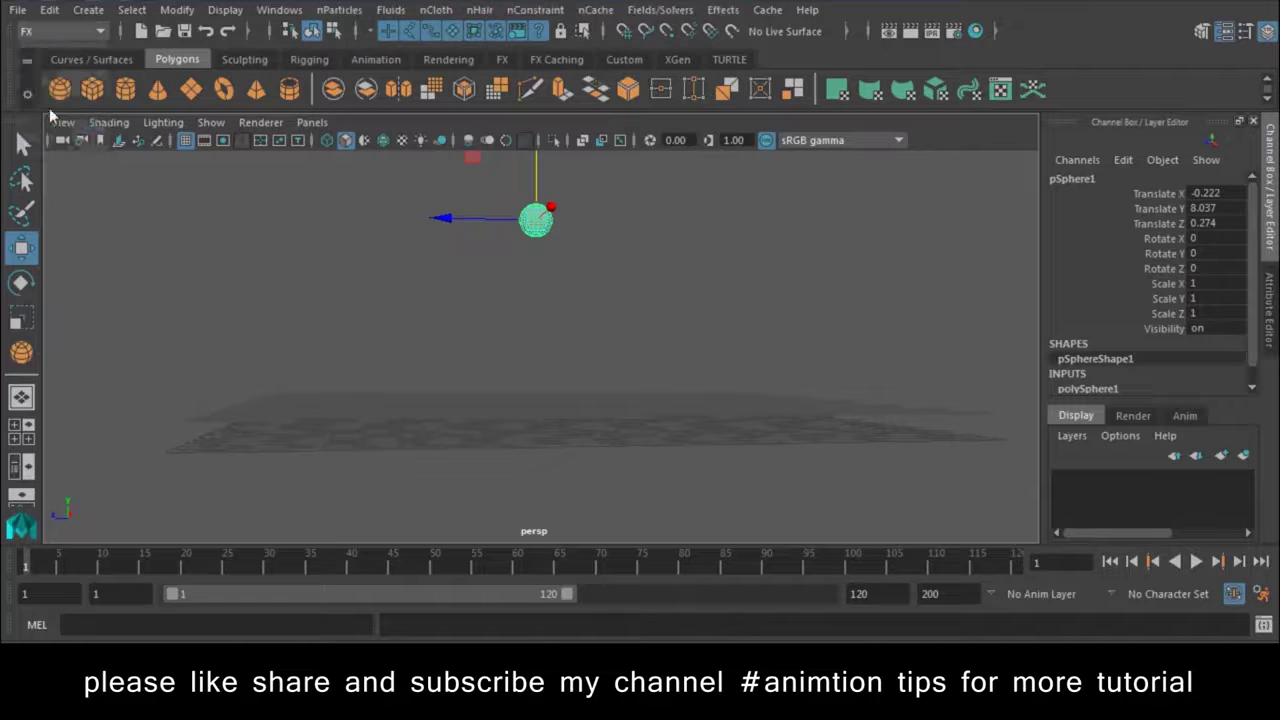
left_click(637, 14)
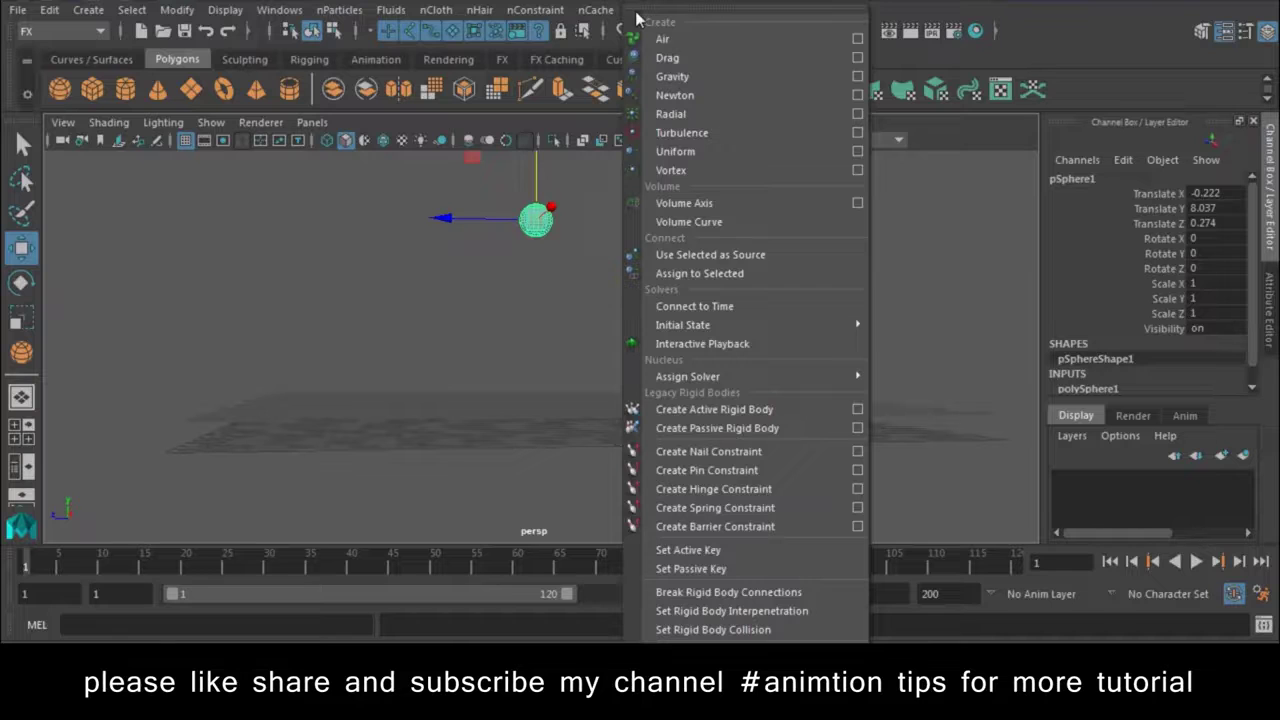
left_click(750, 418)
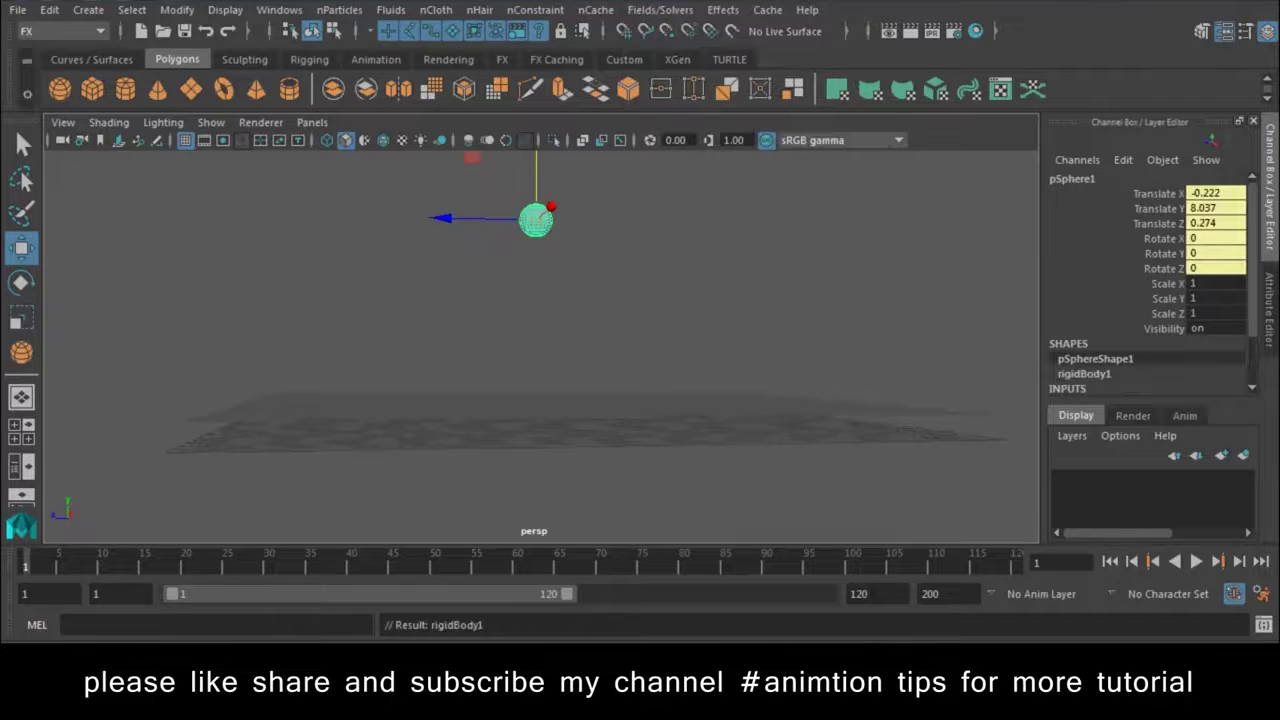
left_click(1196, 562)
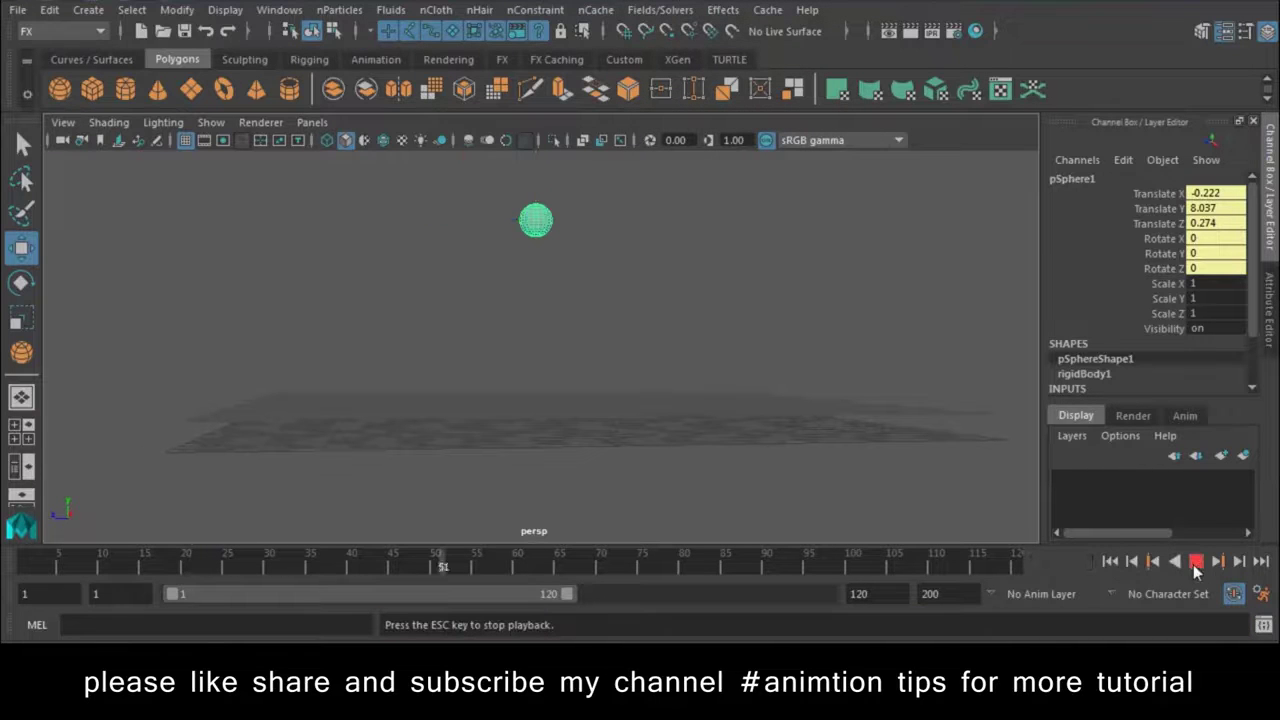
Step: Rewind and attach a gravity field with magnitude 9.8 to the sphere
left_click(1196, 562)
left_click(1110, 561)
left_click(537, 225)
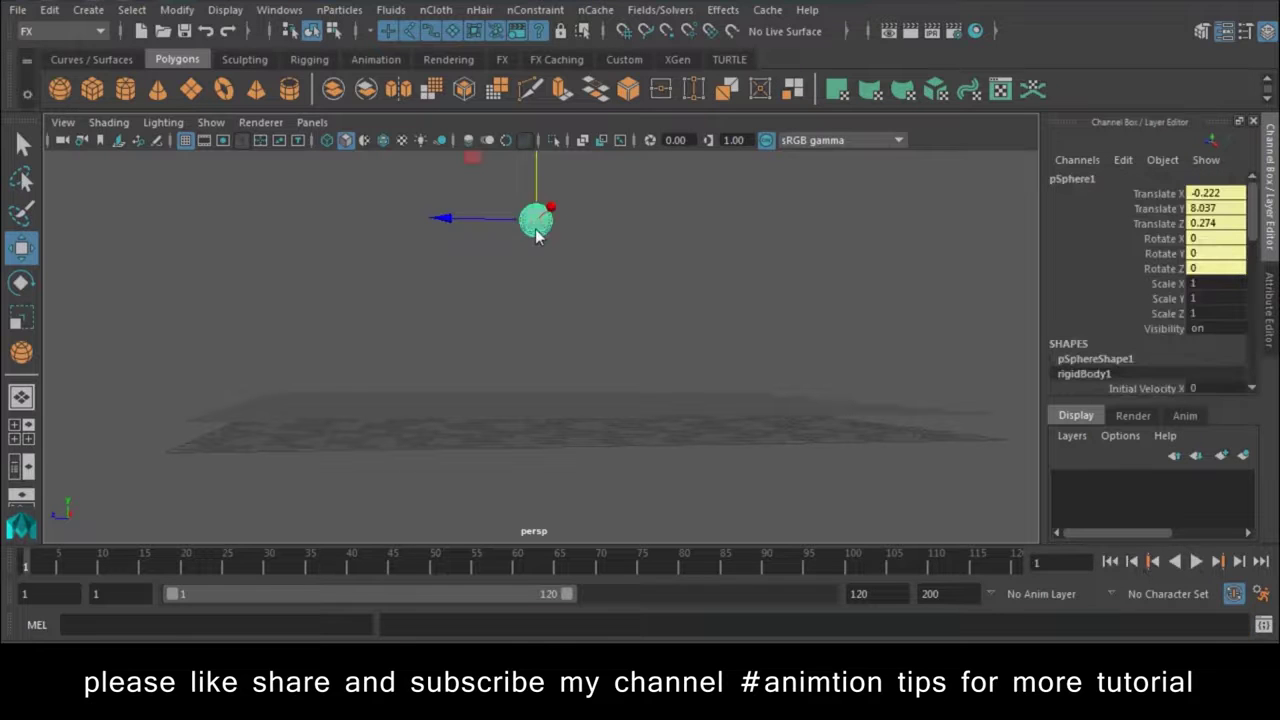
left_click(660, 10)
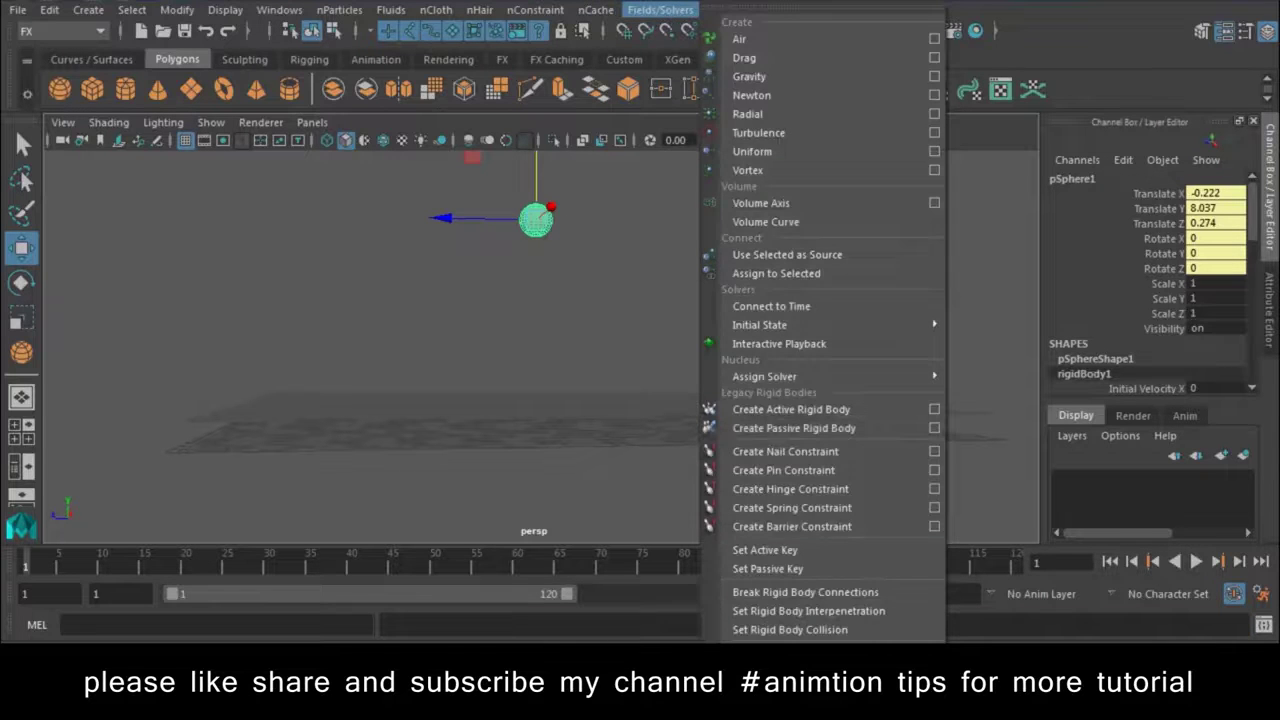
left_click(722, 10)
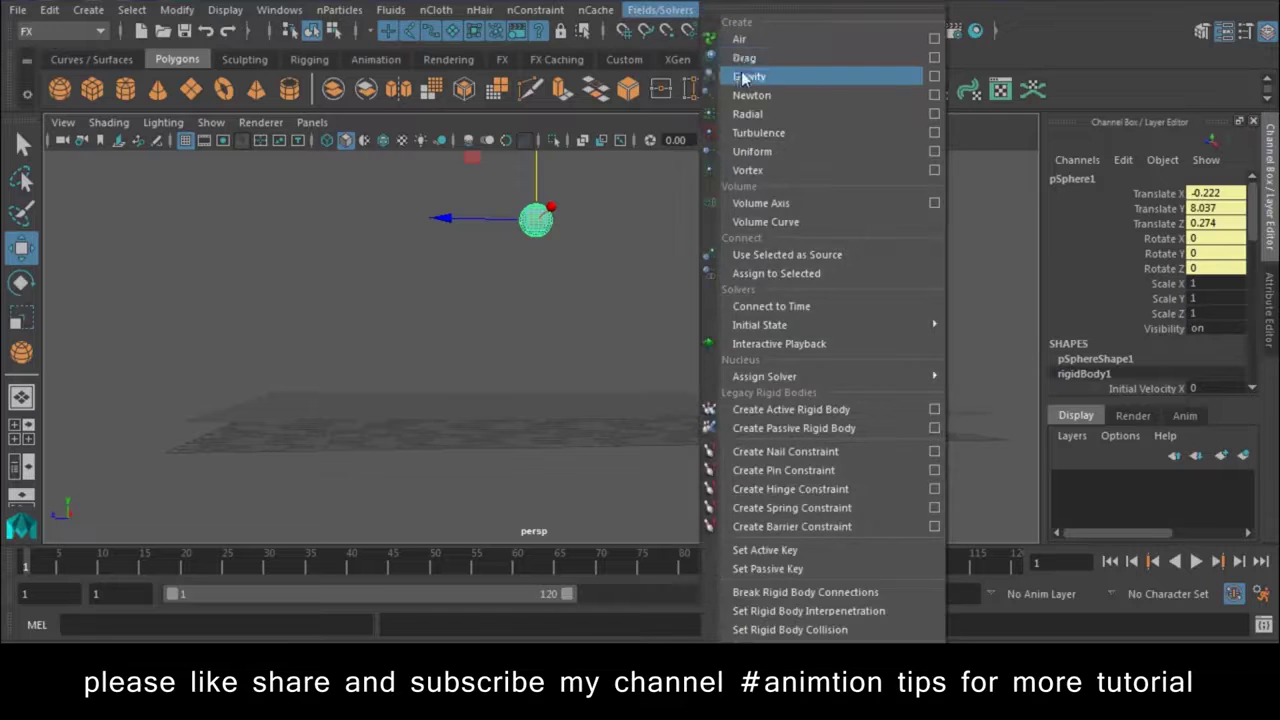
left_click(745, 77)
Step: Test-play the sphere's fall, rewind to frame 1, and select the ground plane
left_click(1197, 562)
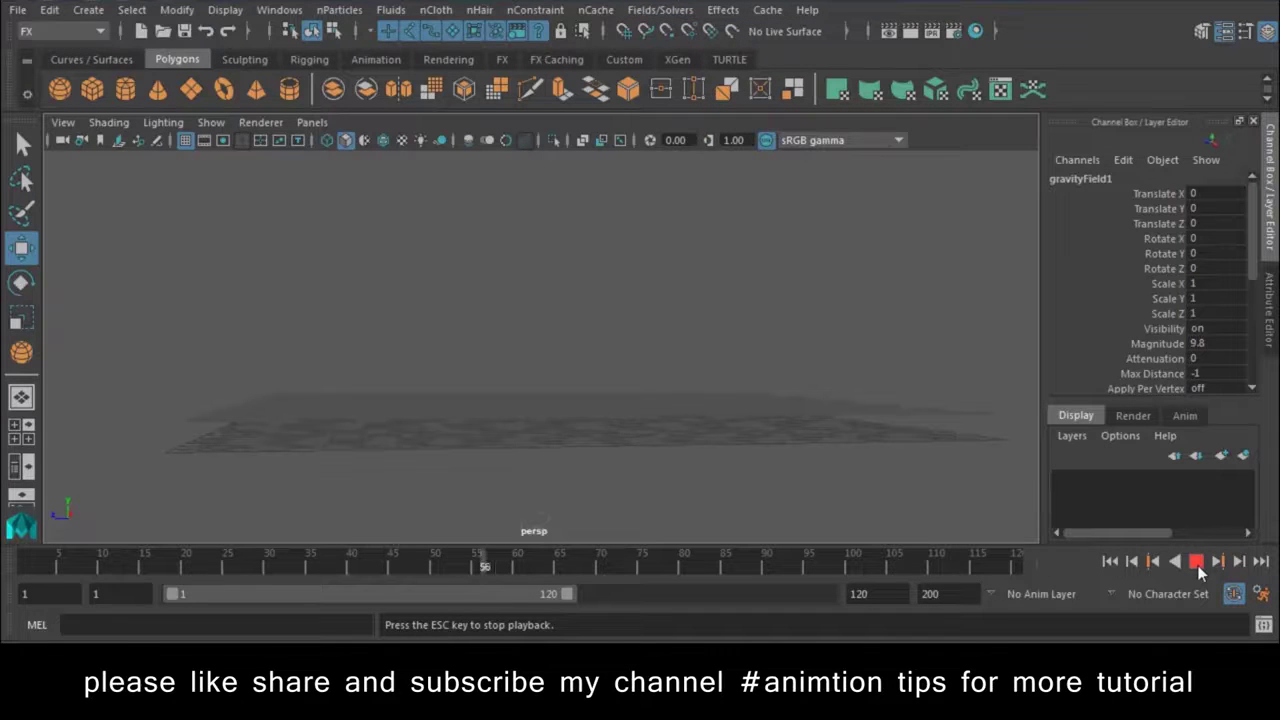
left_click(1198, 563)
left_click(1108, 564)
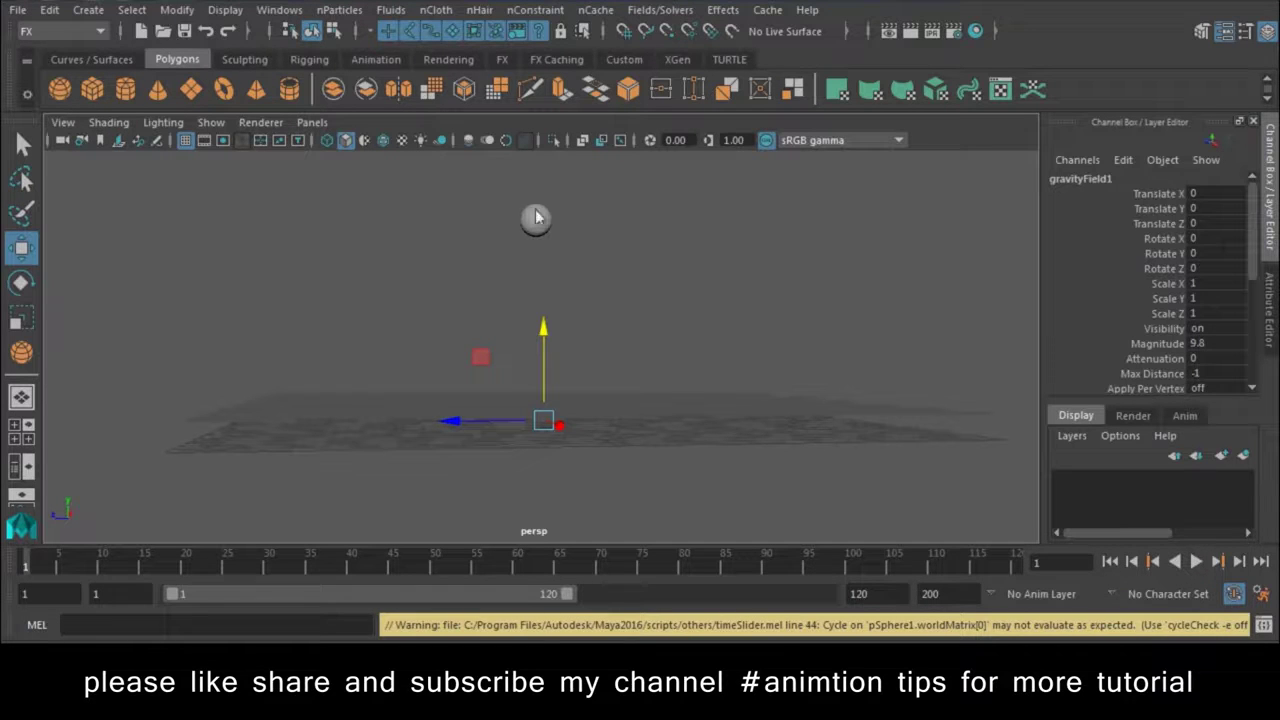
left_click(344, 447)
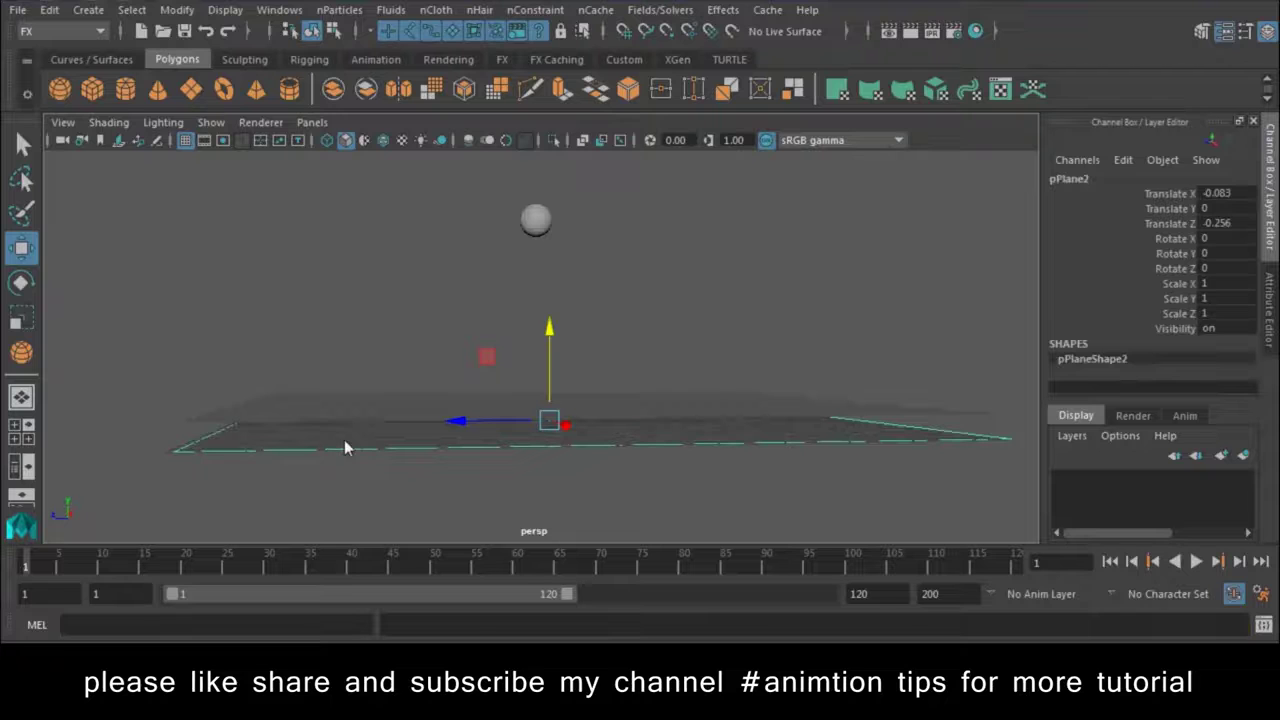
Step: Make ground plane pPlane2 a passive rigid body and play the simulation
left_click(660, 10)
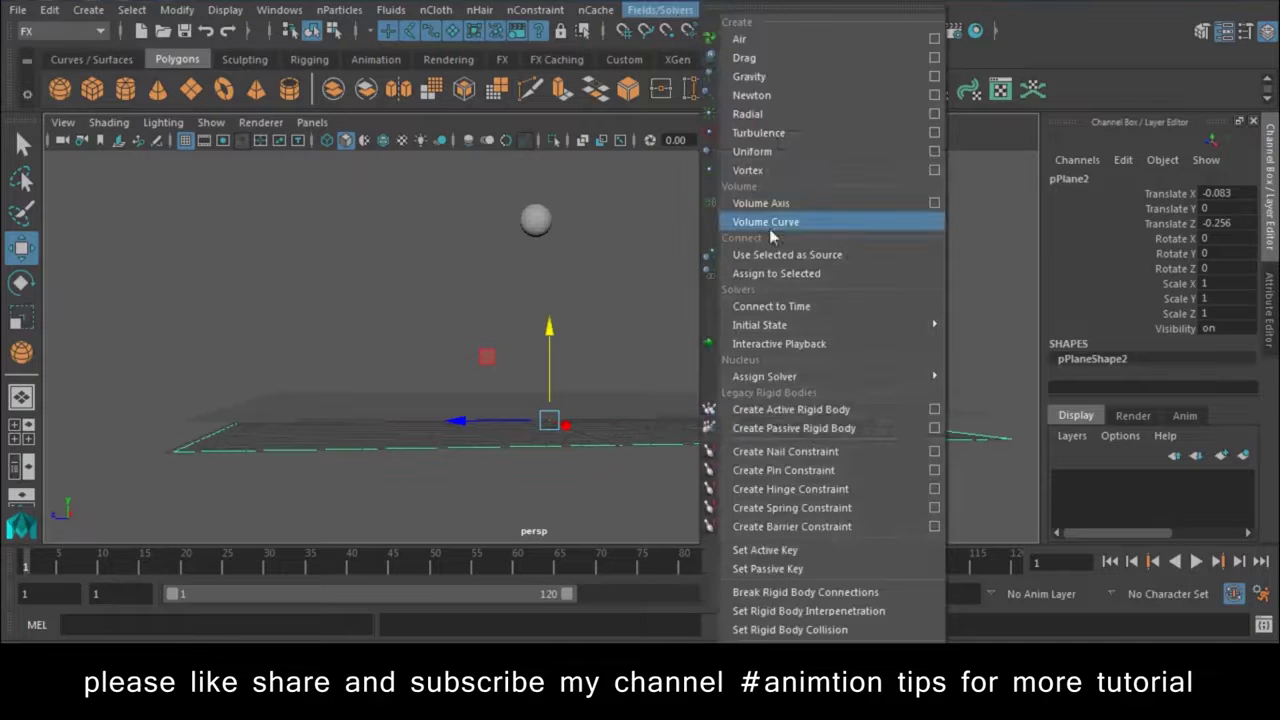
left_click(815, 427)
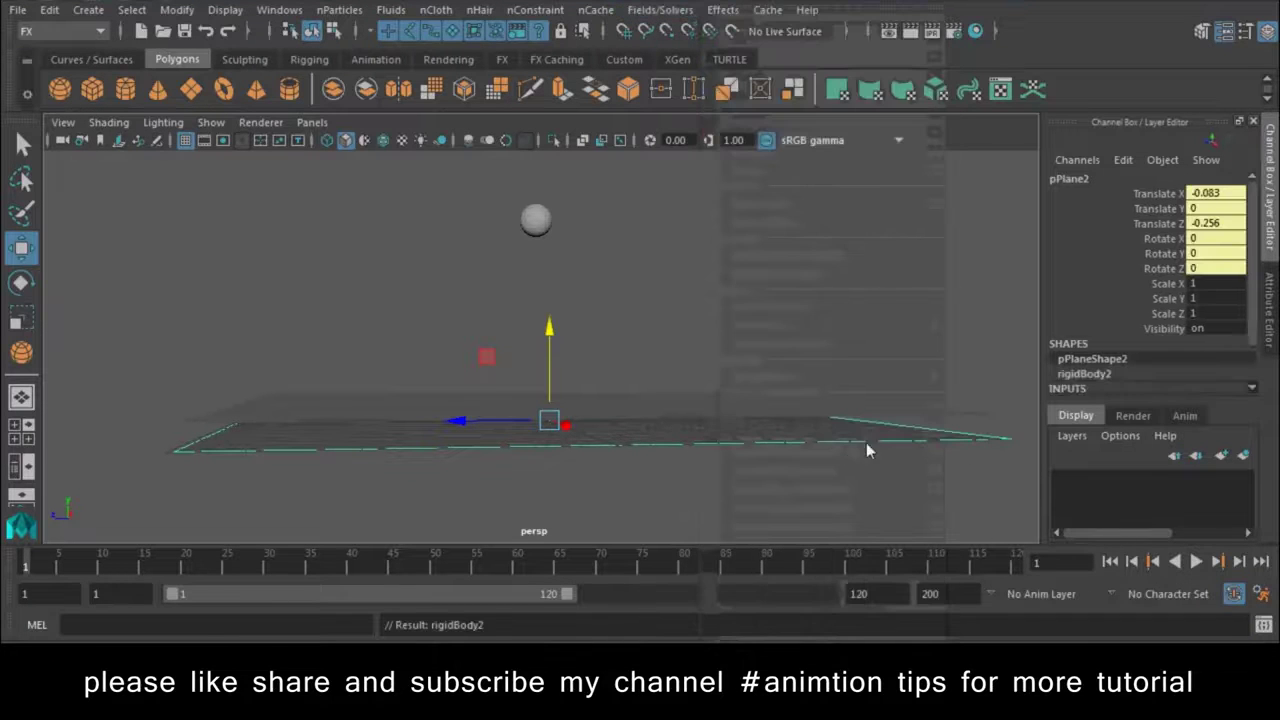
left_click(1198, 564)
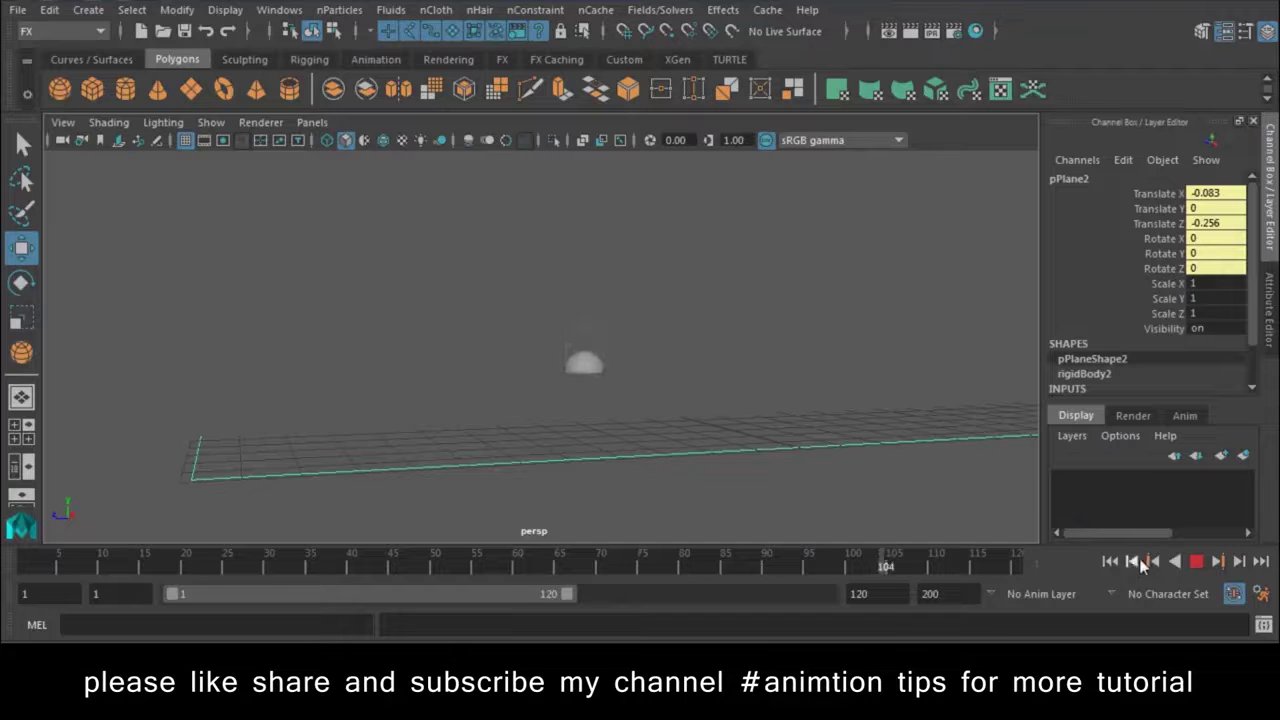
Step: Stop playback at frame 115 and select rigidBody2's Impulse Z attribute for editing
left_click_drag(560, 378, 543, 363, "alt")
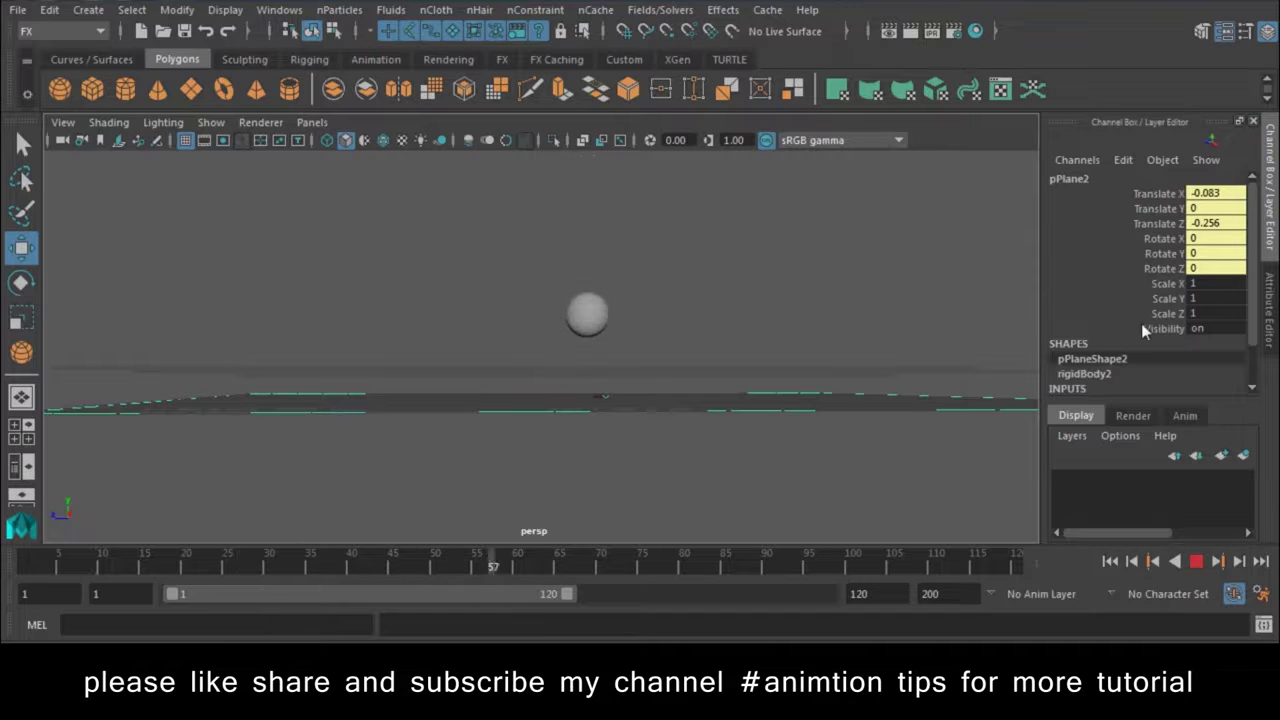
scroll(1141, 323, "down", 2)
left_click(1089, 326)
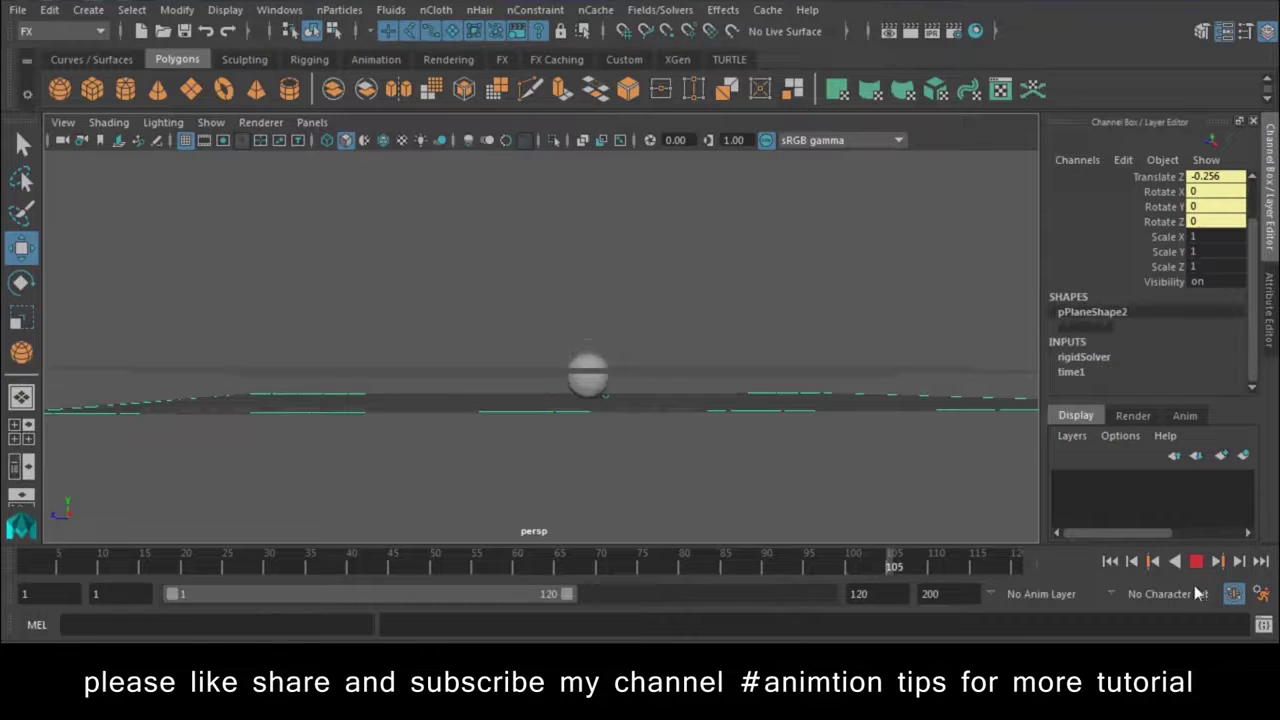
left_click(1195, 561)
scroll(1185, 228, "down", 2)
scroll(1185, 228, "down", 2)
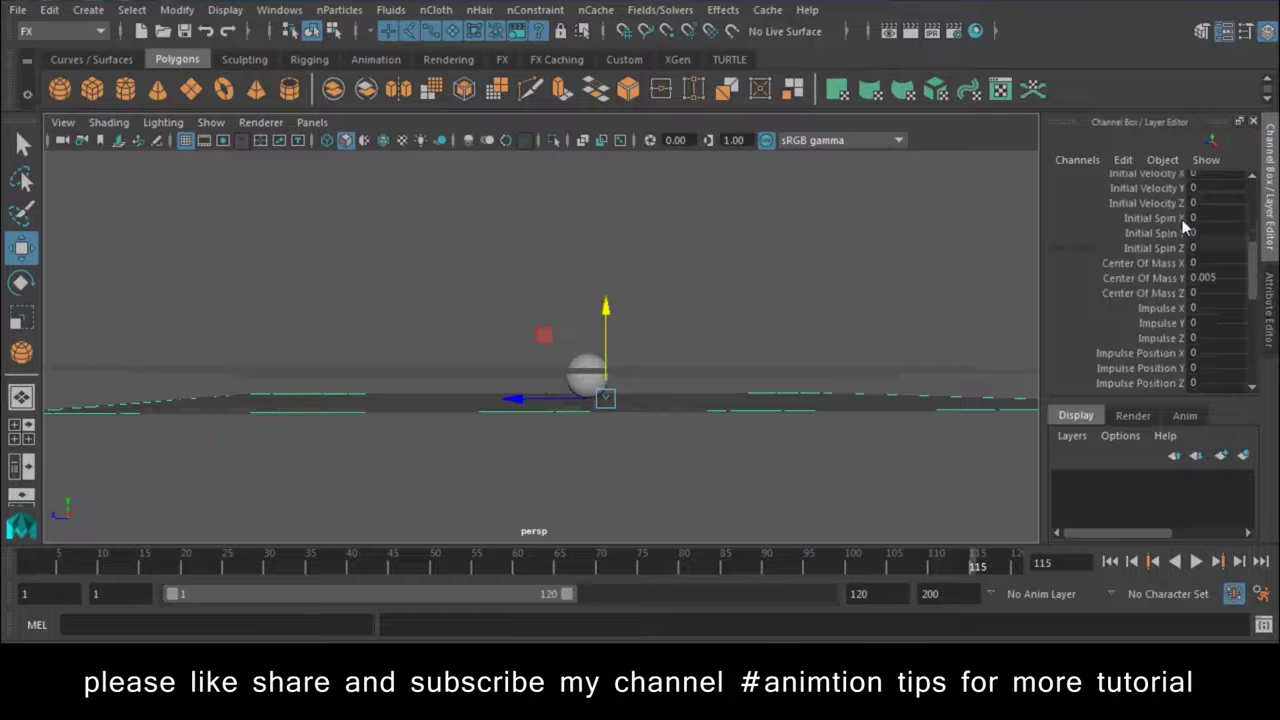
scroll(1210, 338, "up", 1)
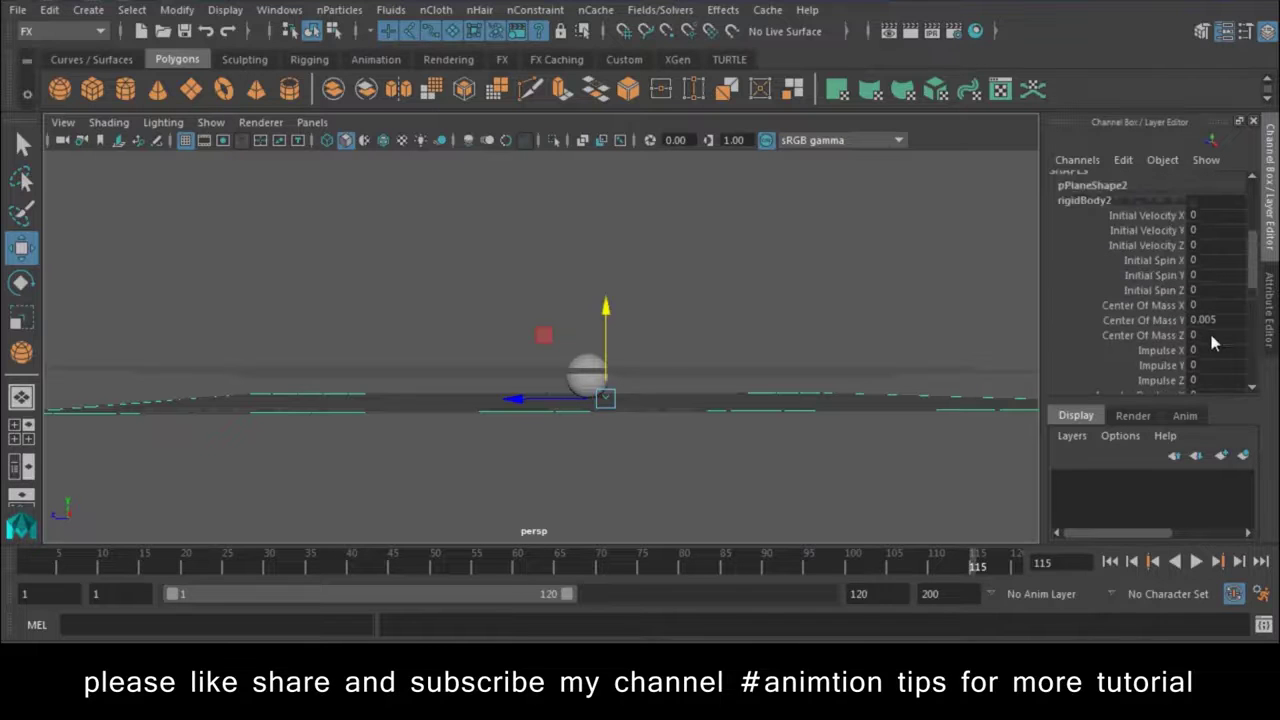
scroll(1207, 343, "down", 1)
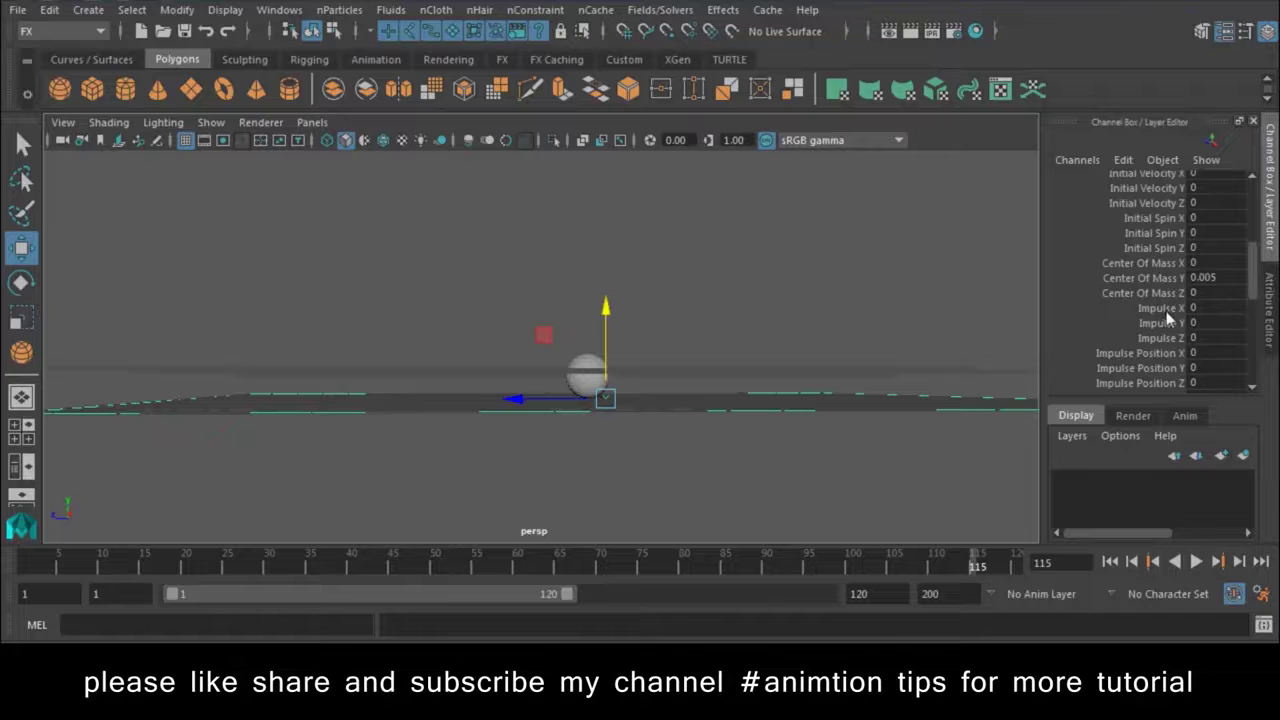
left_click(1168, 339)
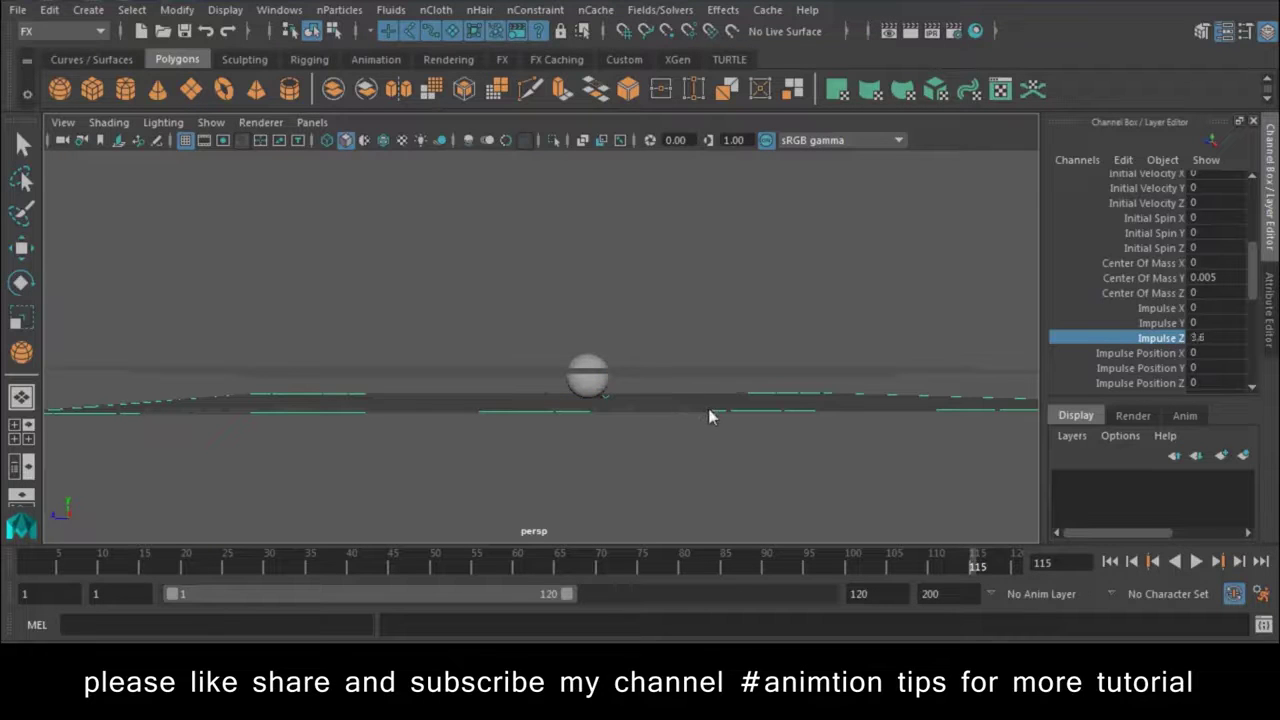
Step: Test the plane's Impulse Position Z during playback, then reset it to 0
left_click(1196, 561)
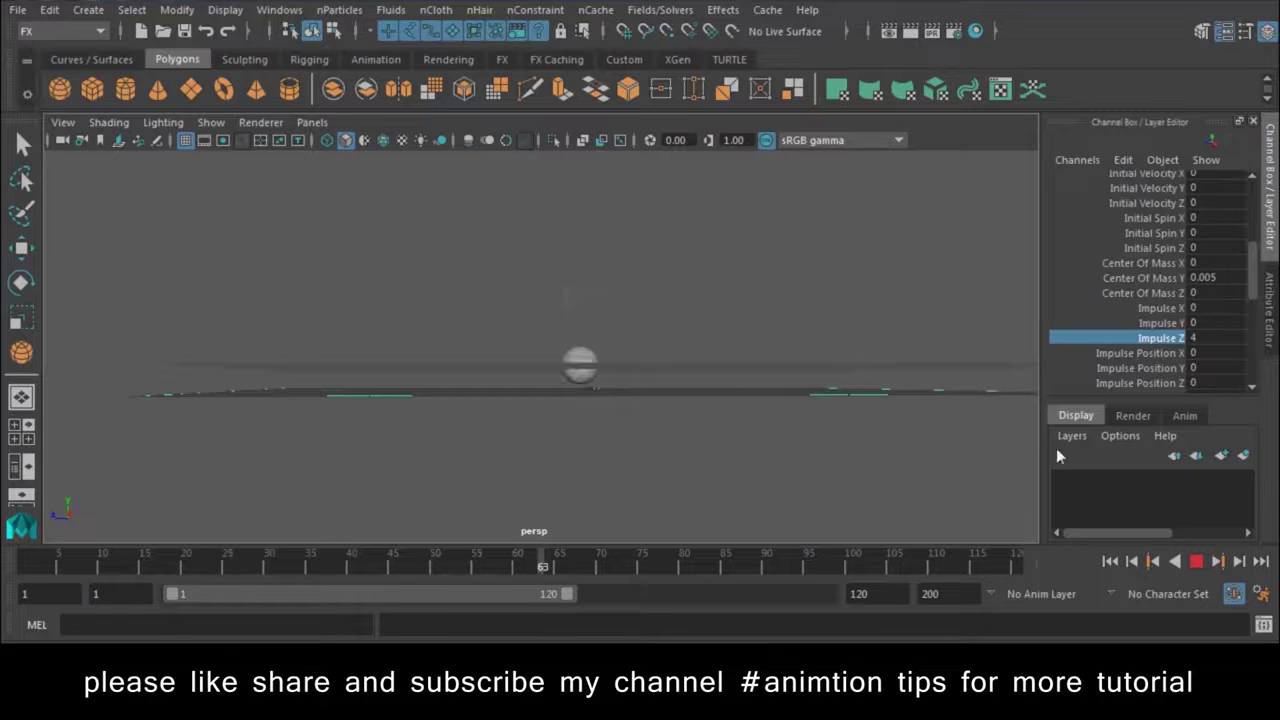
left_click(1196, 561)
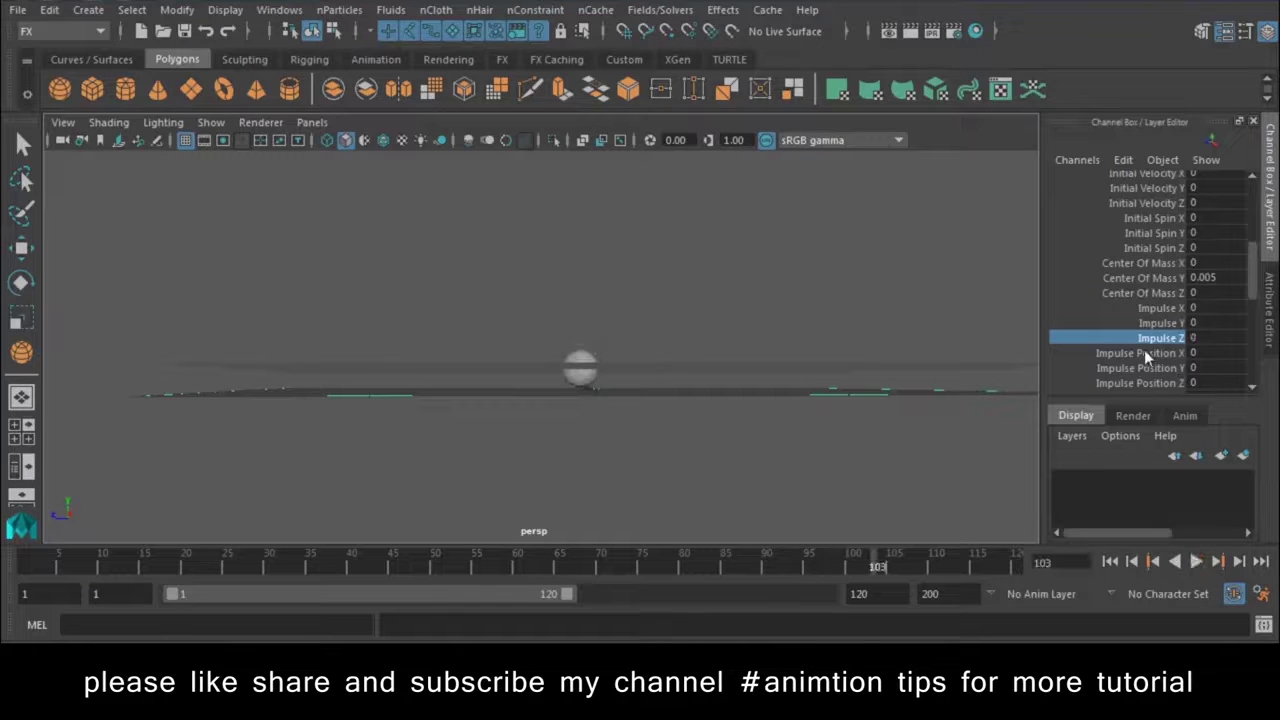
left_click(1150, 383)
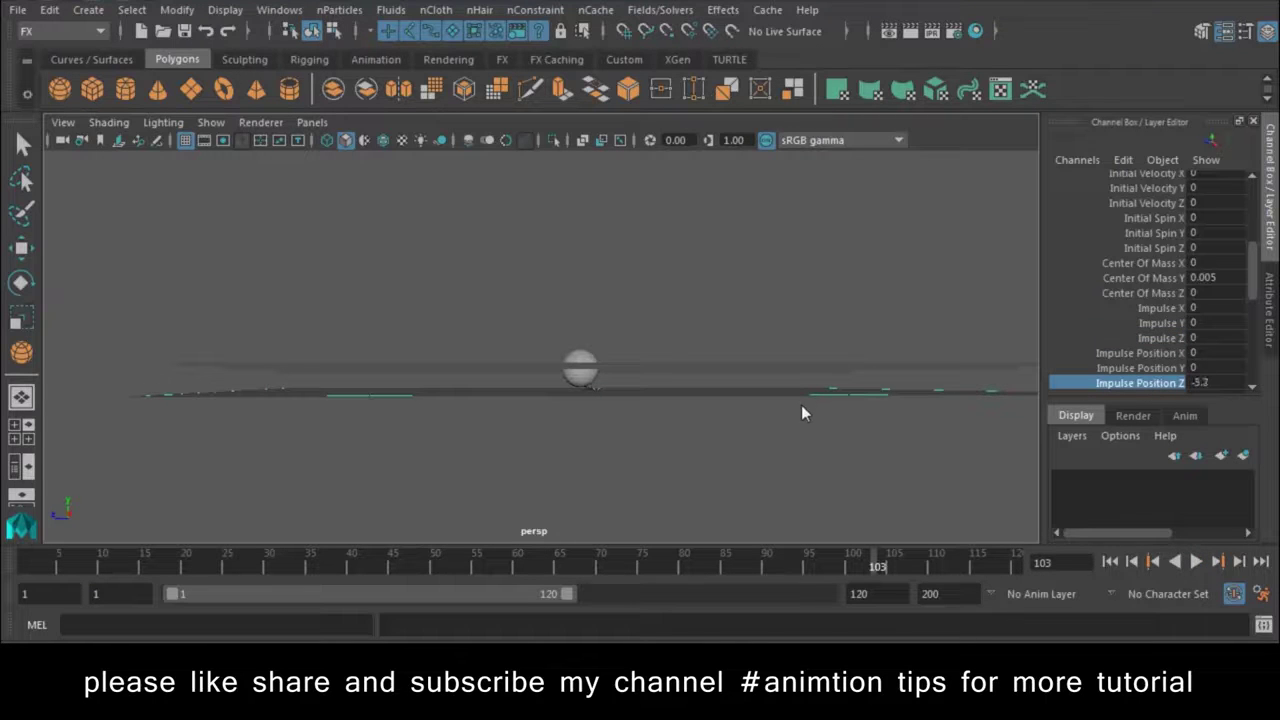
left_click(1111, 562)
left_click(1196, 561)
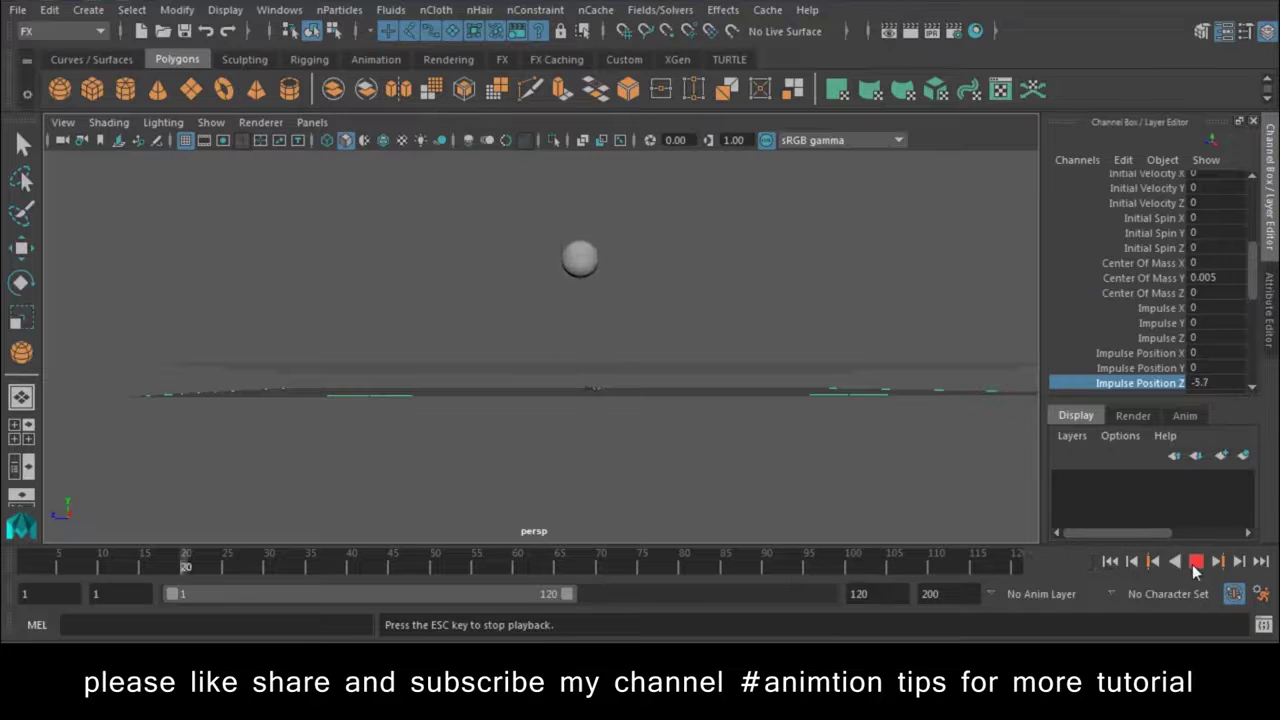
left_click(1196, 561)
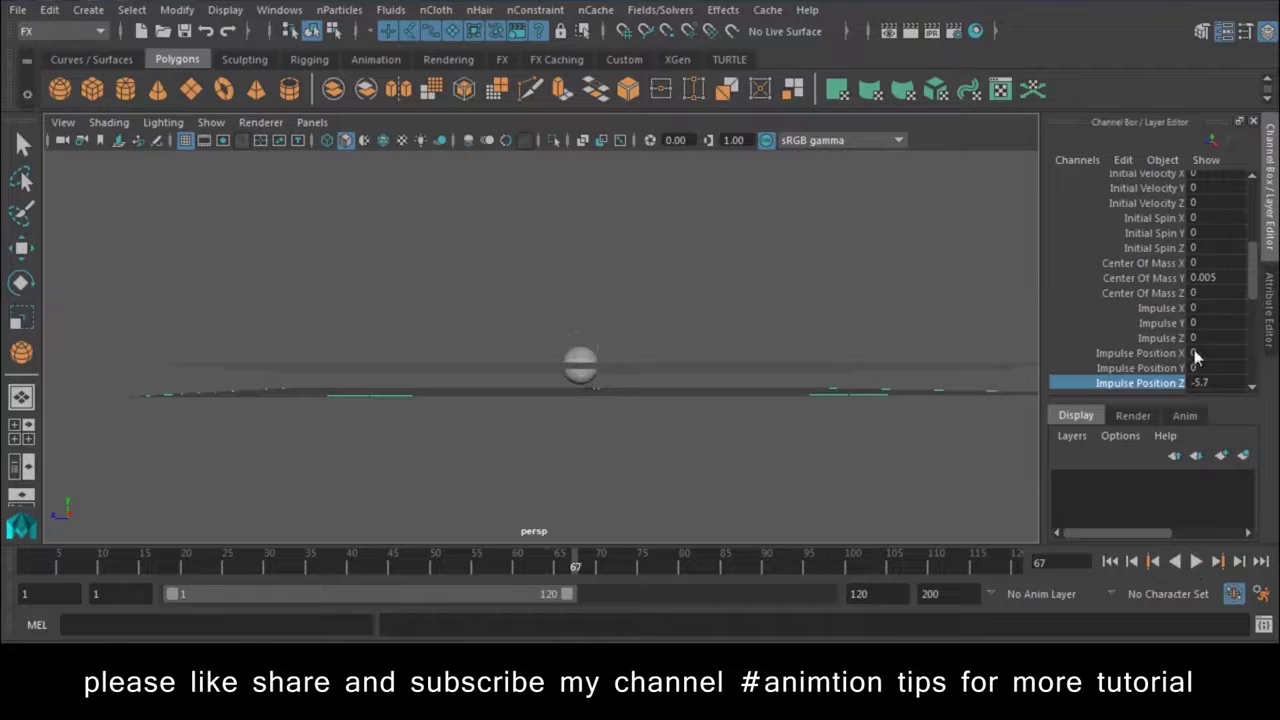
left_click(1203, 383)
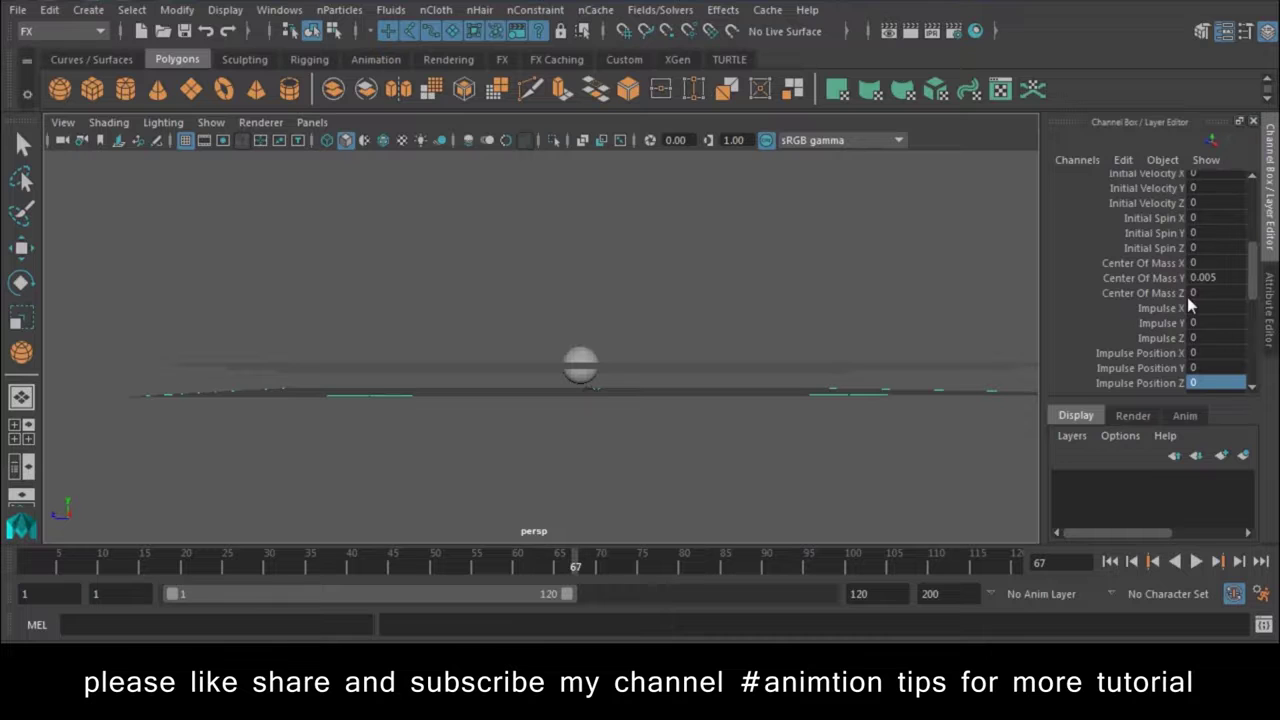
Step: Try a Spin Impulse Z on the plane during playback, then enter 0 for it
scroll(1187, 297, "up", 1)
scroll(1187, 291, "down", 4)
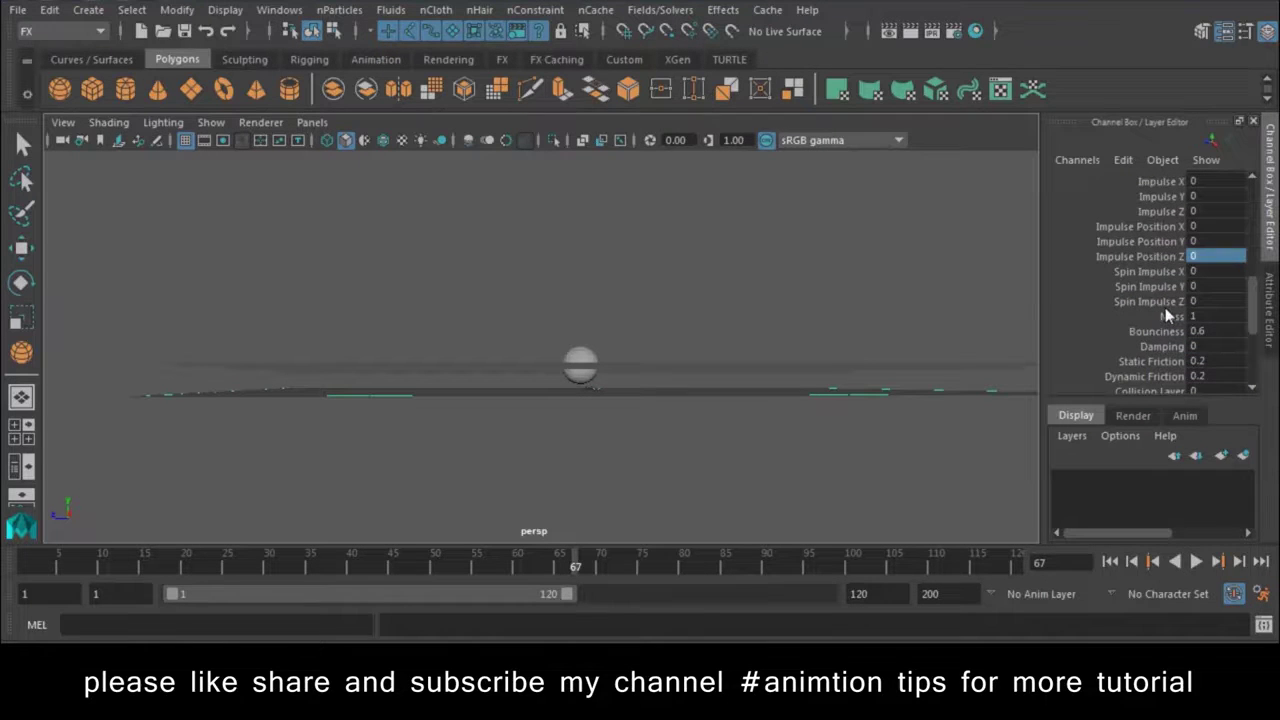
left_click(1160, 302)
left_click(1110, 563)
left_click(1195, 562)
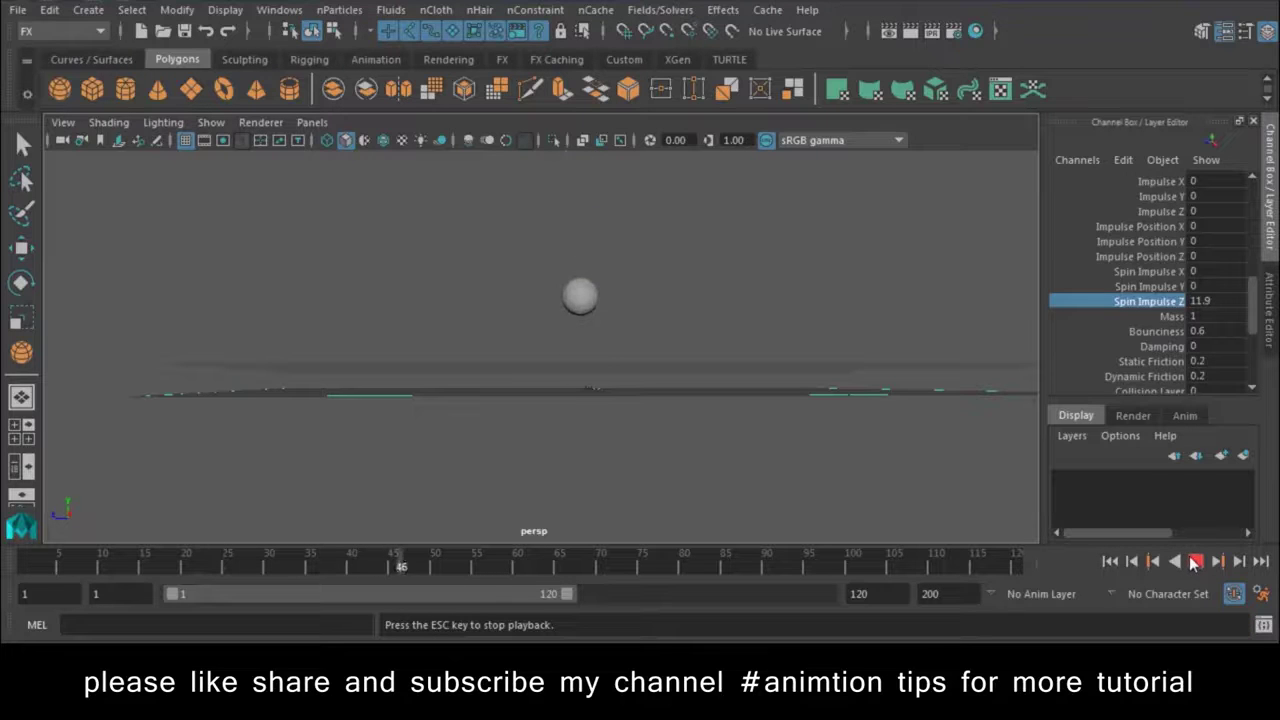
left_click(1205, 301)
type("0")
key("Return")
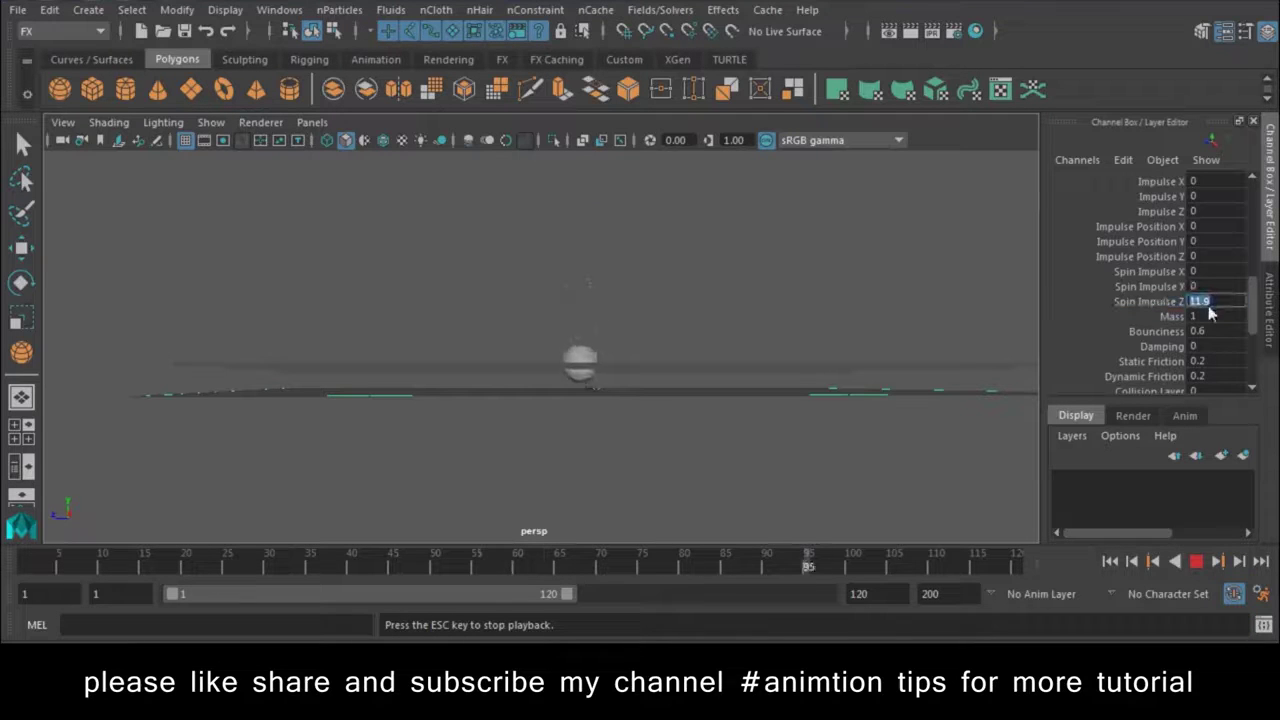
Step: Try an Initial Spin Z of 107.716 on the plane, then undo it to restore Rotate Z 0
scroll(1205, 304, "up", 3)
scroll(1204, 304, "up", 3)
left_click(1165, 290)
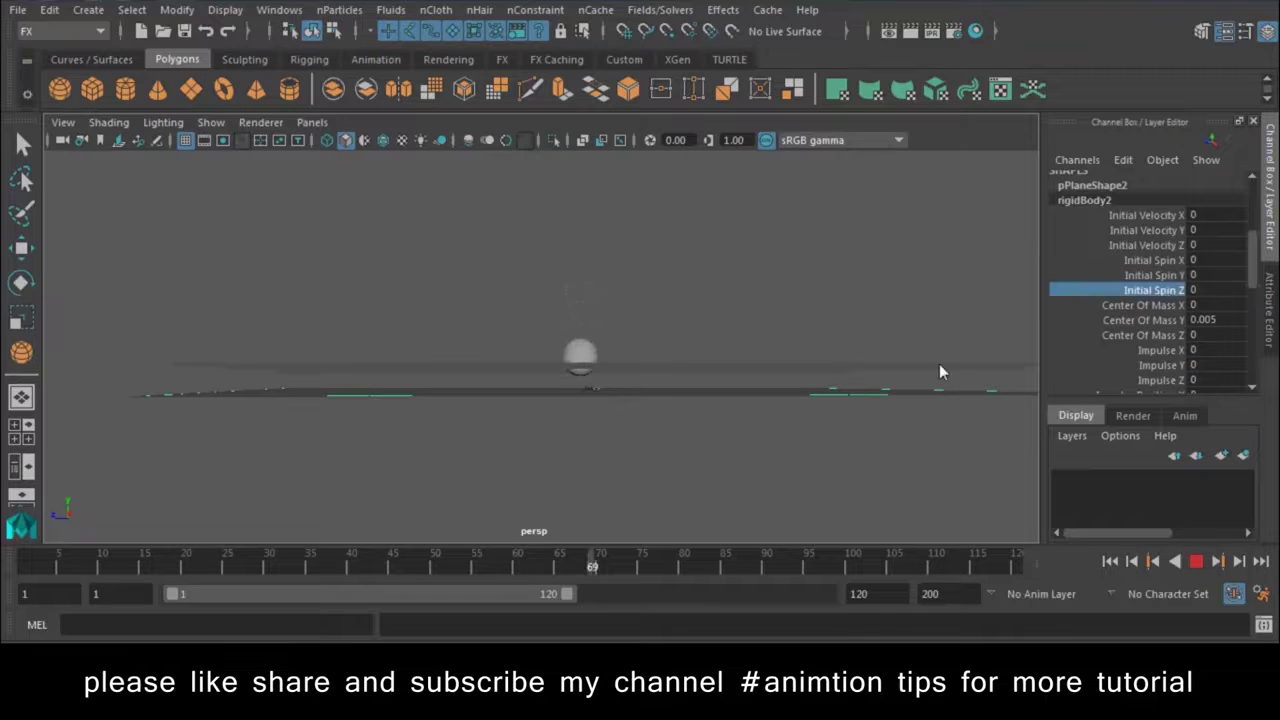
middle_click_drag(978, 371, 1060, 380)
left_click(1196, 561)
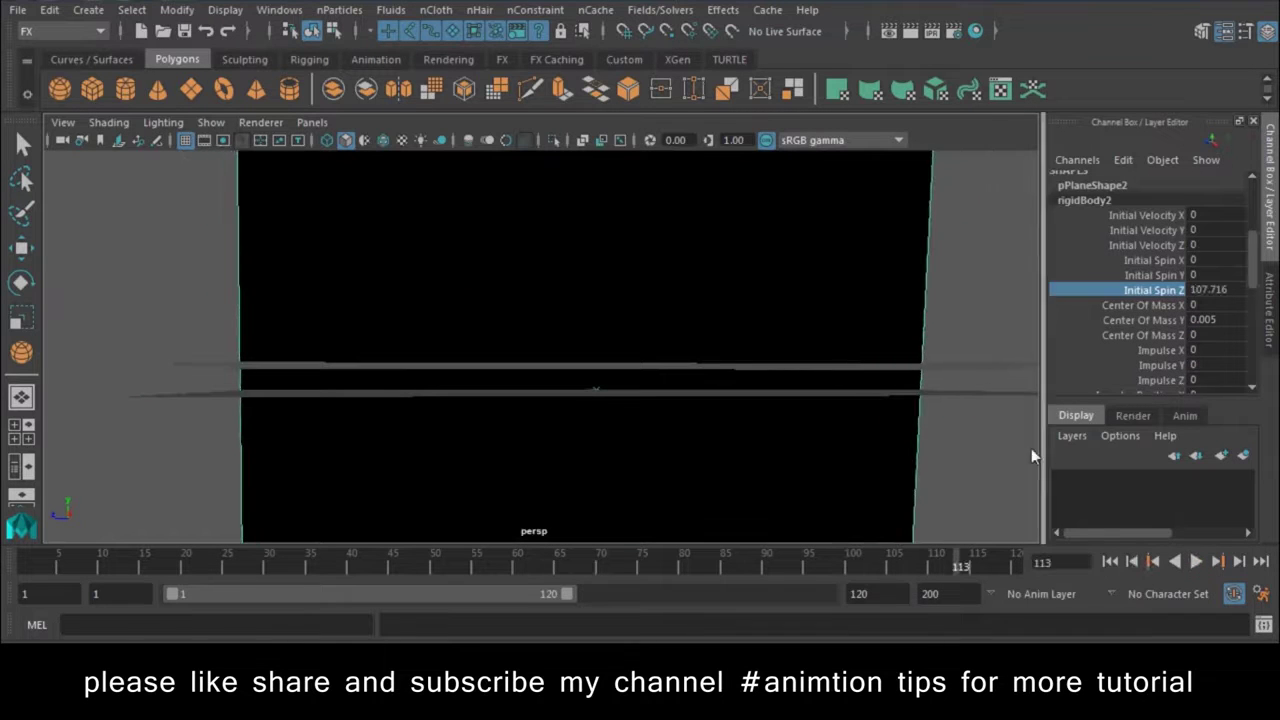
left_click(994, 425)
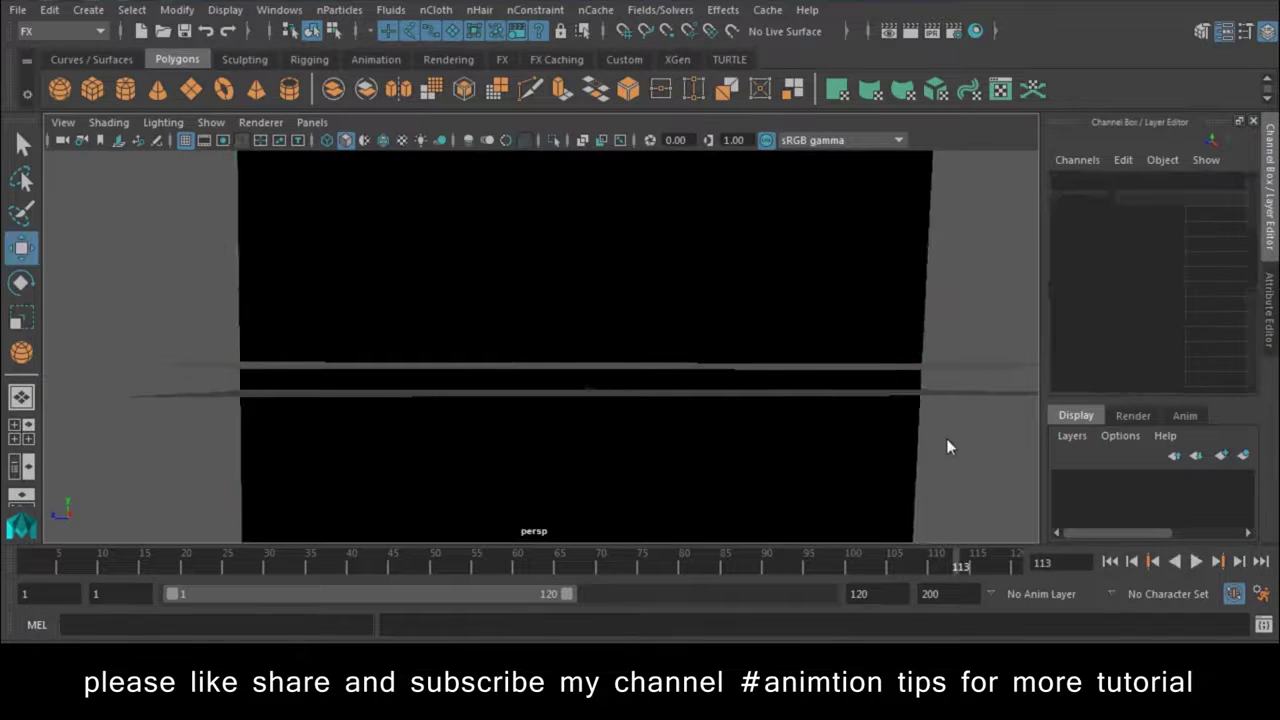
key("ctrl+z")
key("ctrl+z")
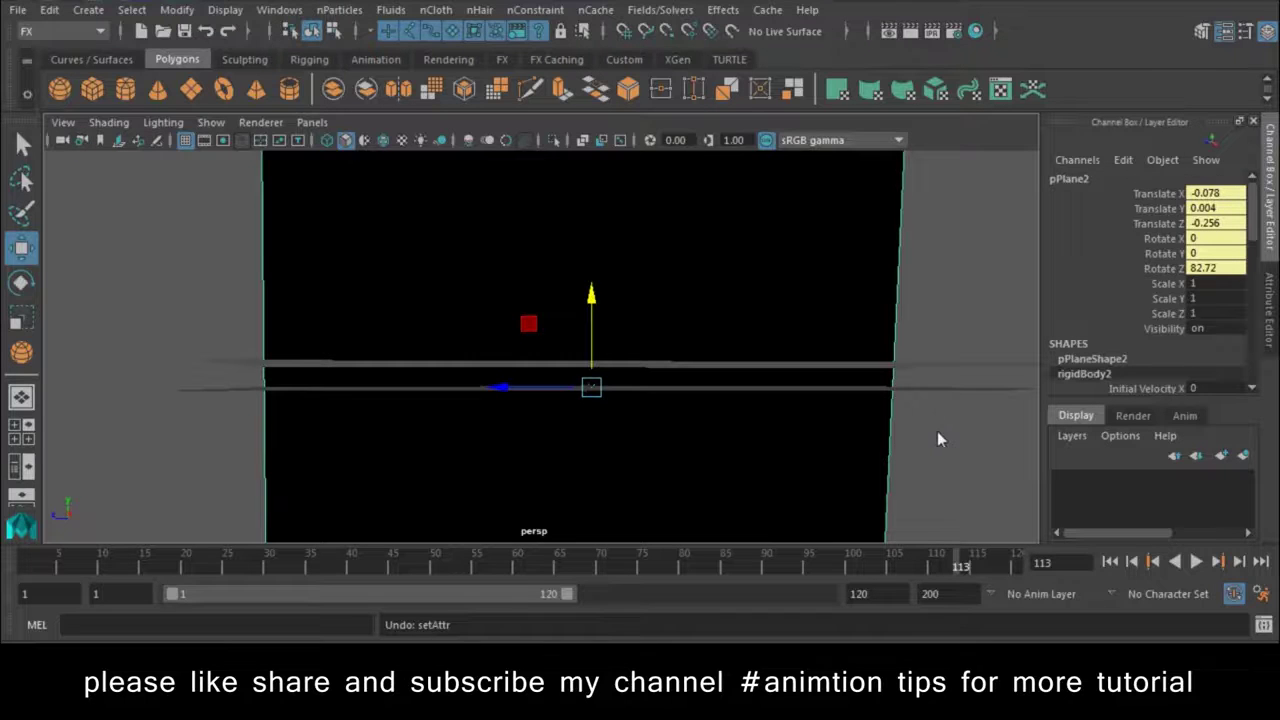
Step: Replay the simulation from frame 1 to check the reset, then select the sphere
left_click(1110, 561)
left_click(1196, 562)
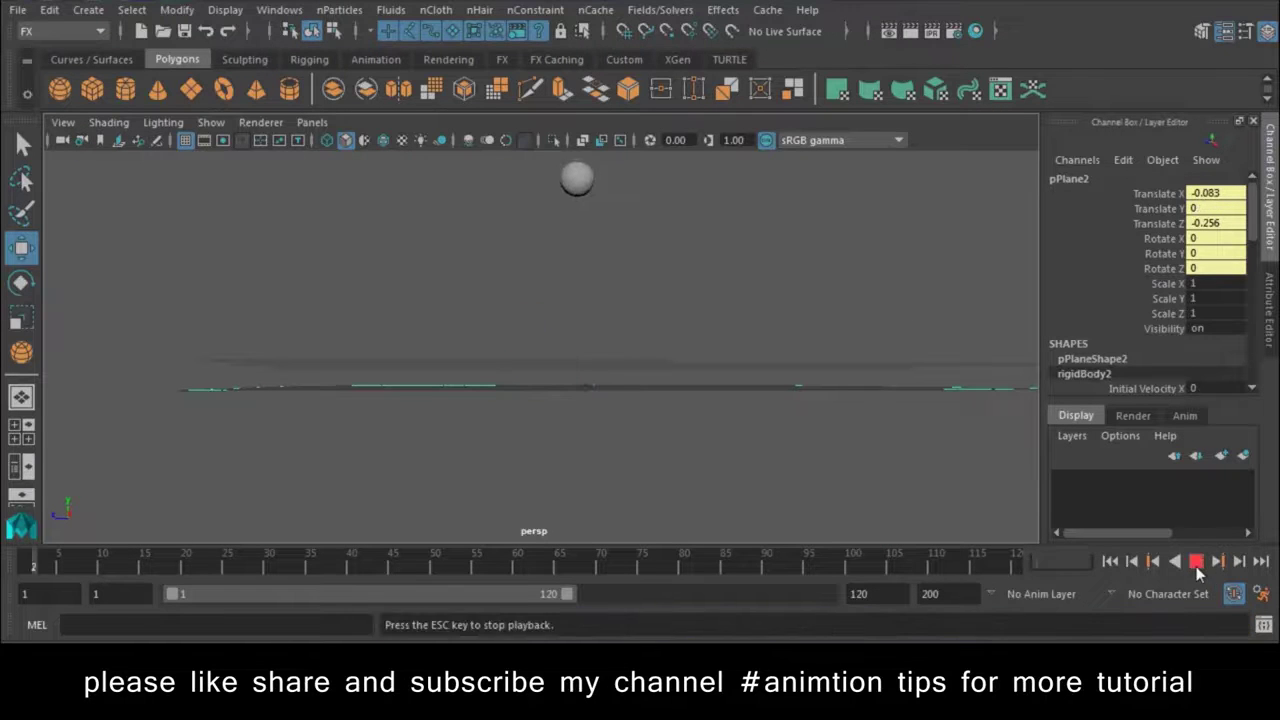
left_click(1197, 563)
left_click(576, 232)
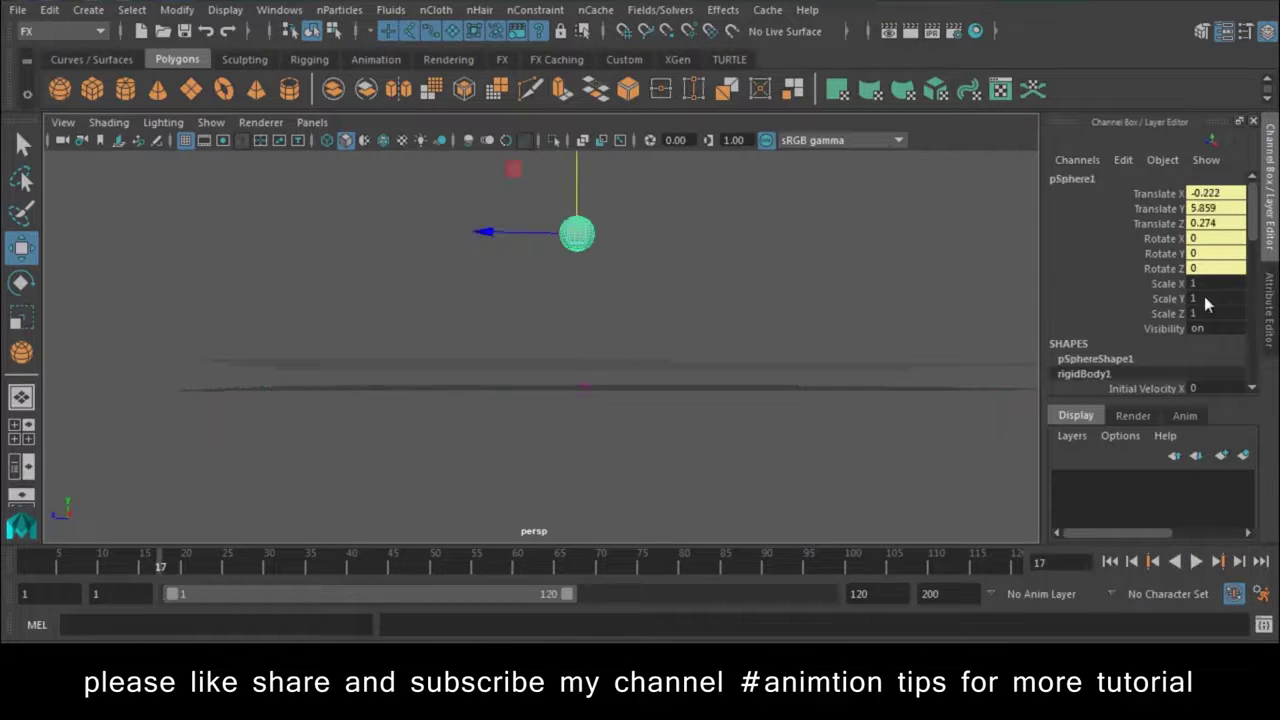
Step: Set the sphere's Initial Spin Z to 3 and test-play the spin
scroll(1202, 300, "down", 2)
scroll(1199, 315, "down", 2)
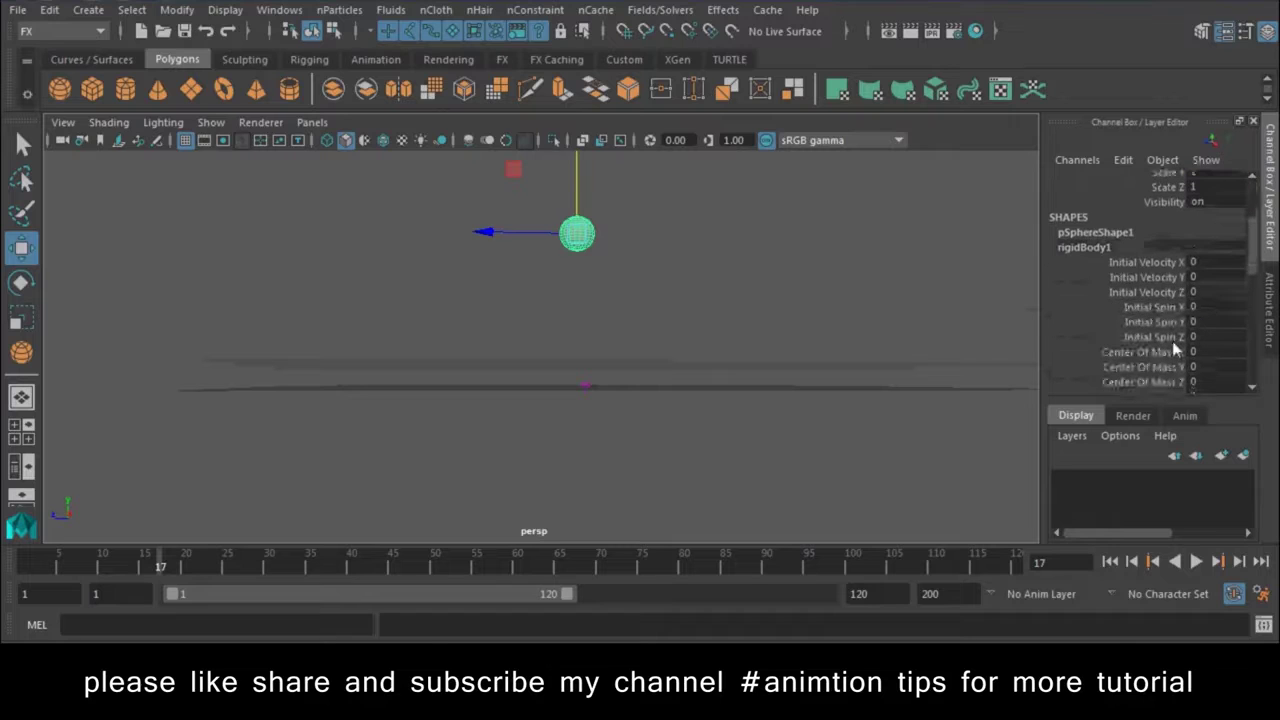
left_click(1160, 337)
middle_click_drag(836, 356, 847, 356)
double_click(1207, 338)
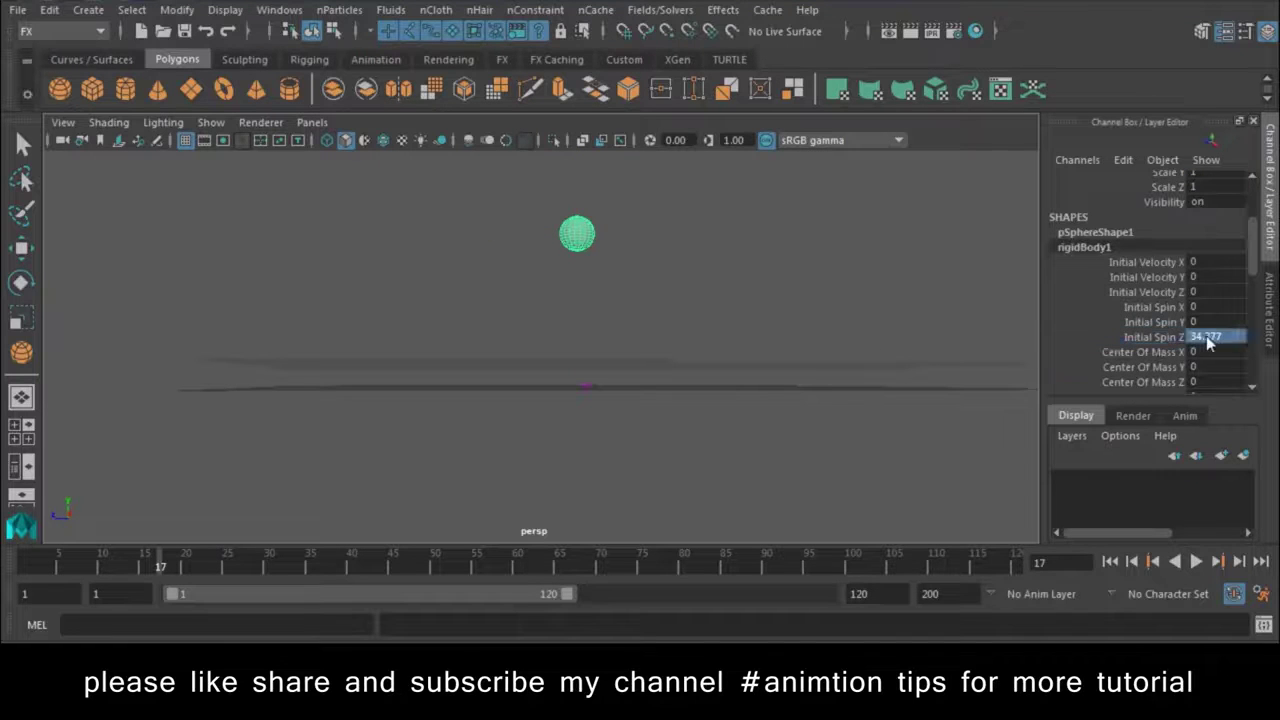
left_click(1116, 561)
left_click(1196, 561)
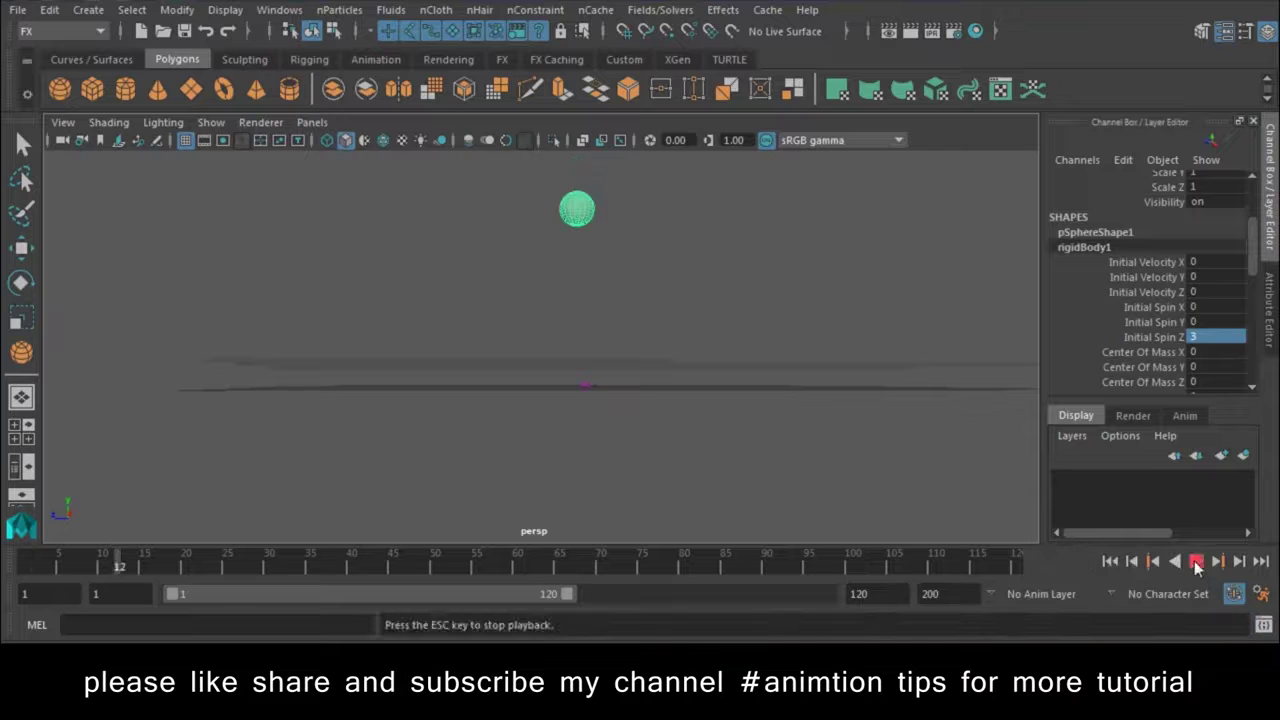
left_click(1196, 561)
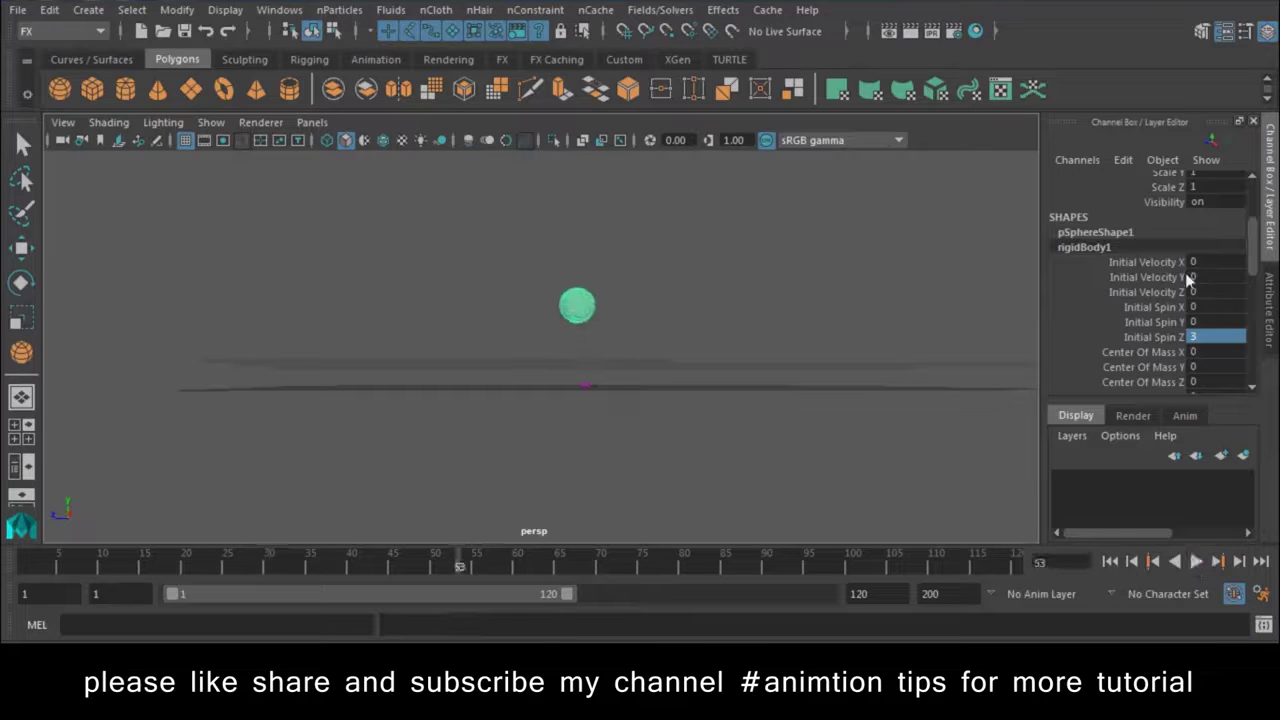
Step: Set Initial Spin Y to 33.232, Spin Impulse Y 1.9 and Z 2.1, then replay
left_click(1055, 323)
middle_click_drag(907, 333, 912, 333)
scroll(1124, 348, "down", 1)
scroll(1124, 348, "down", 1)
scroll(1124, 348, "down", 1)
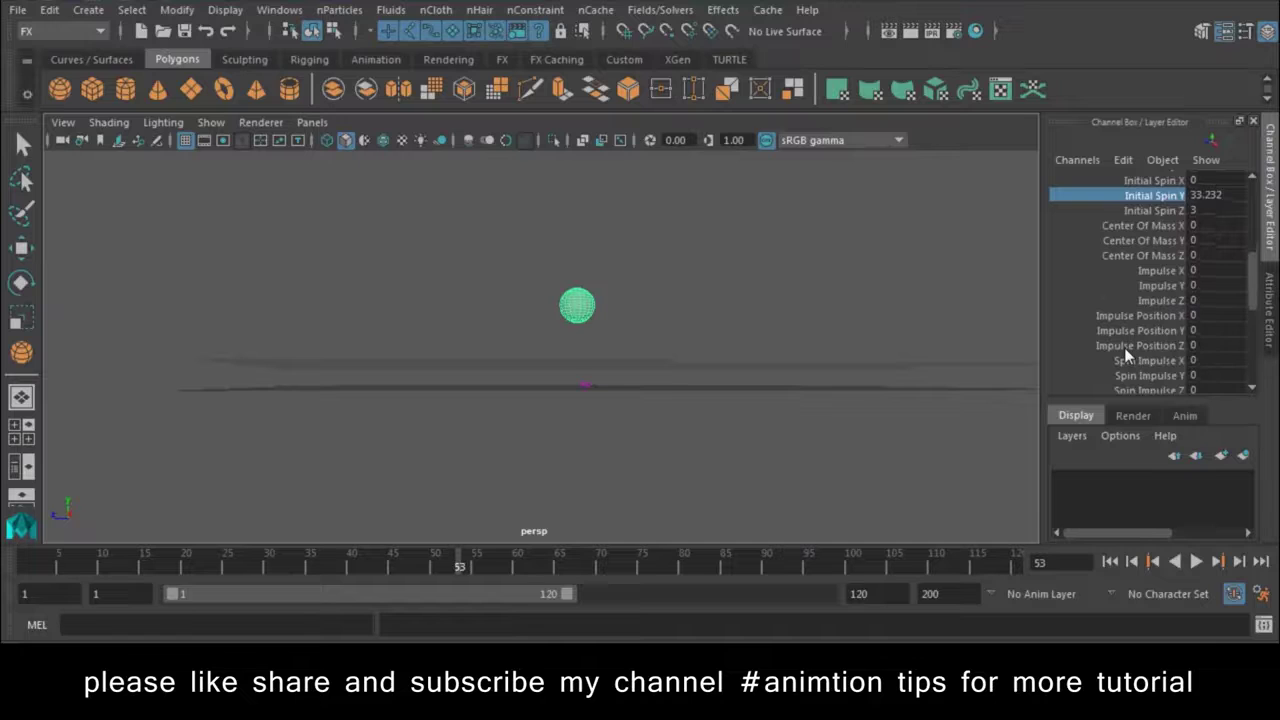
scroll(1124, 347, "down", 1)
left_click(1152, 339)
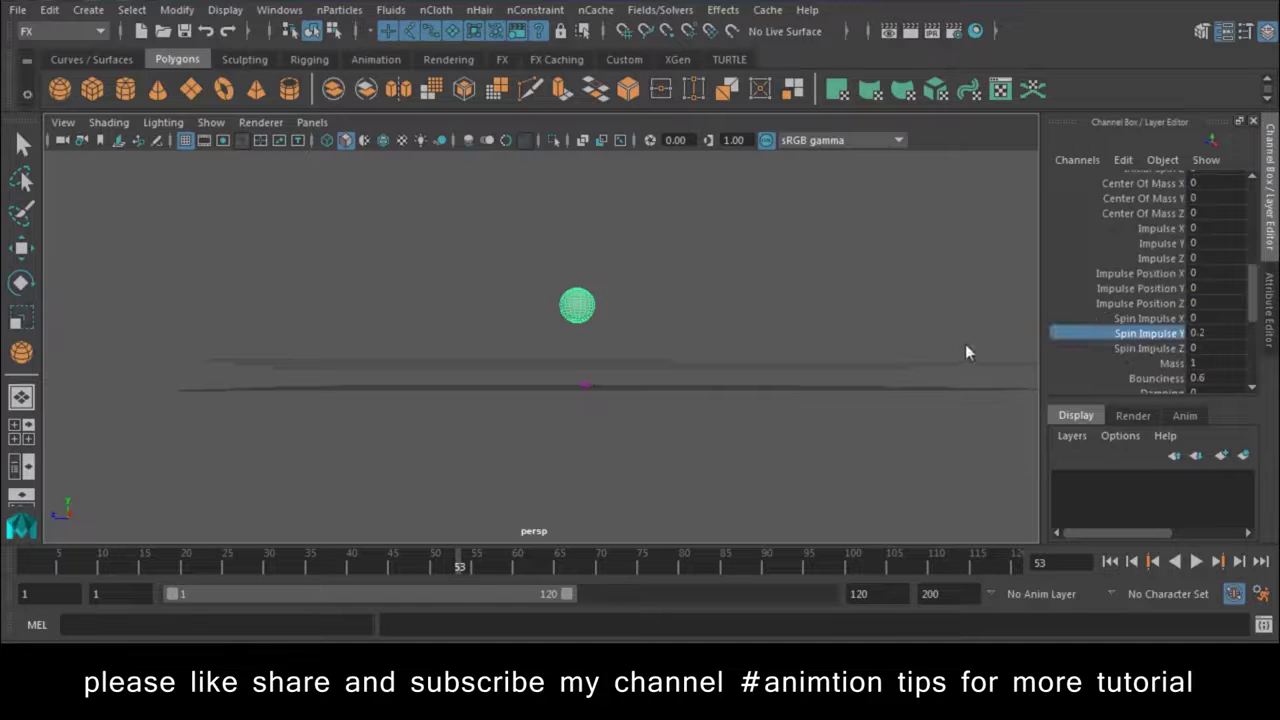
left_click(1150, 352)
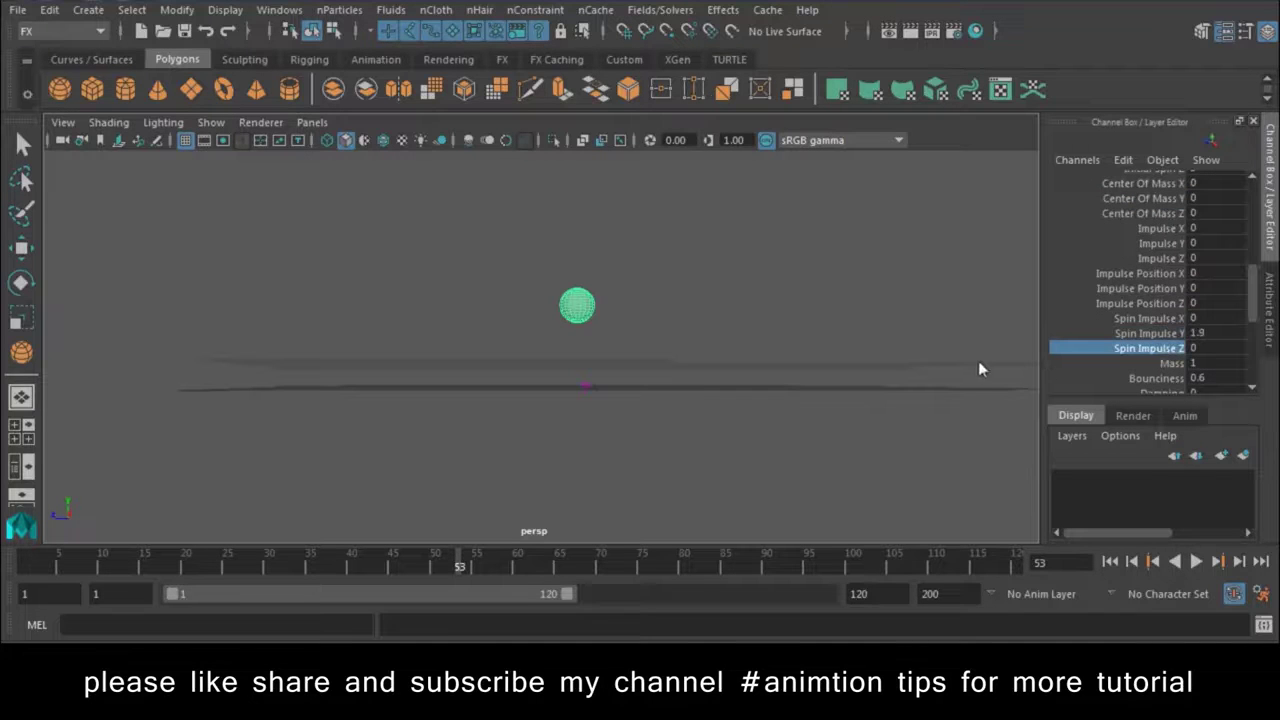
left_click(1110, 561)
left_click(1196, 561)
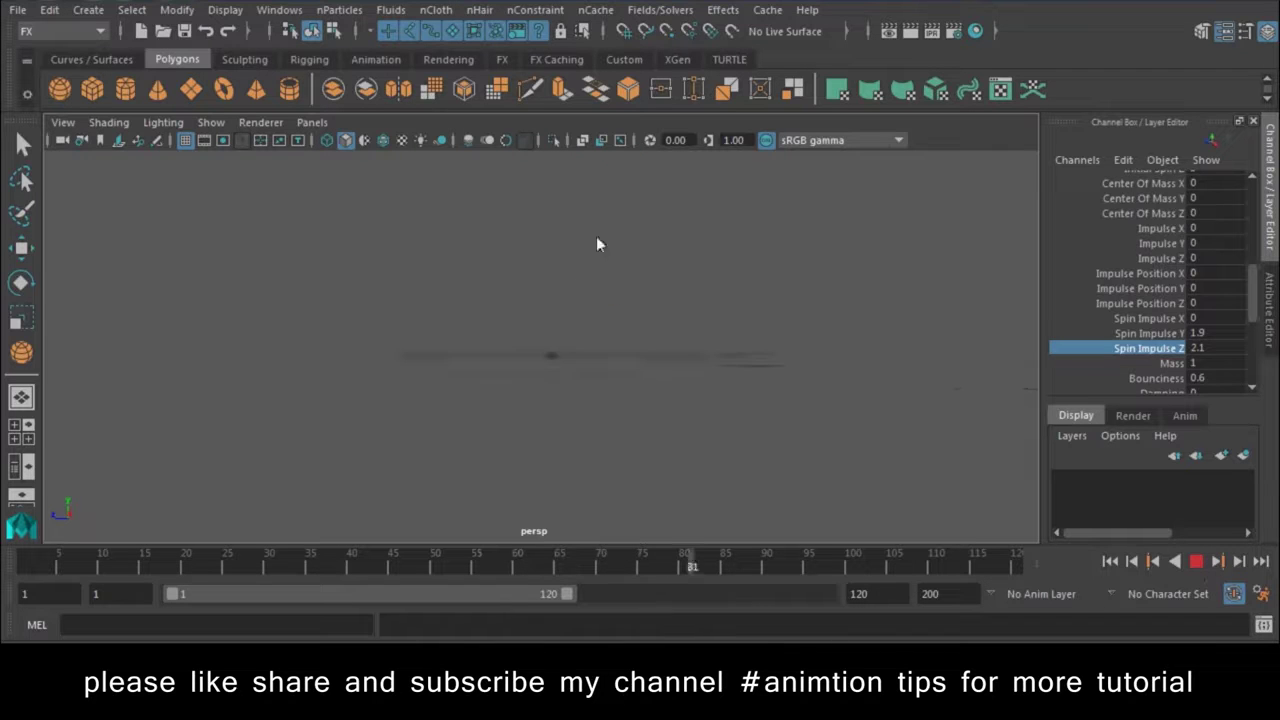
Step: Set the sphere's rigid-body Bounciness to 0.1 and stop playback
left_click(1208, 378)
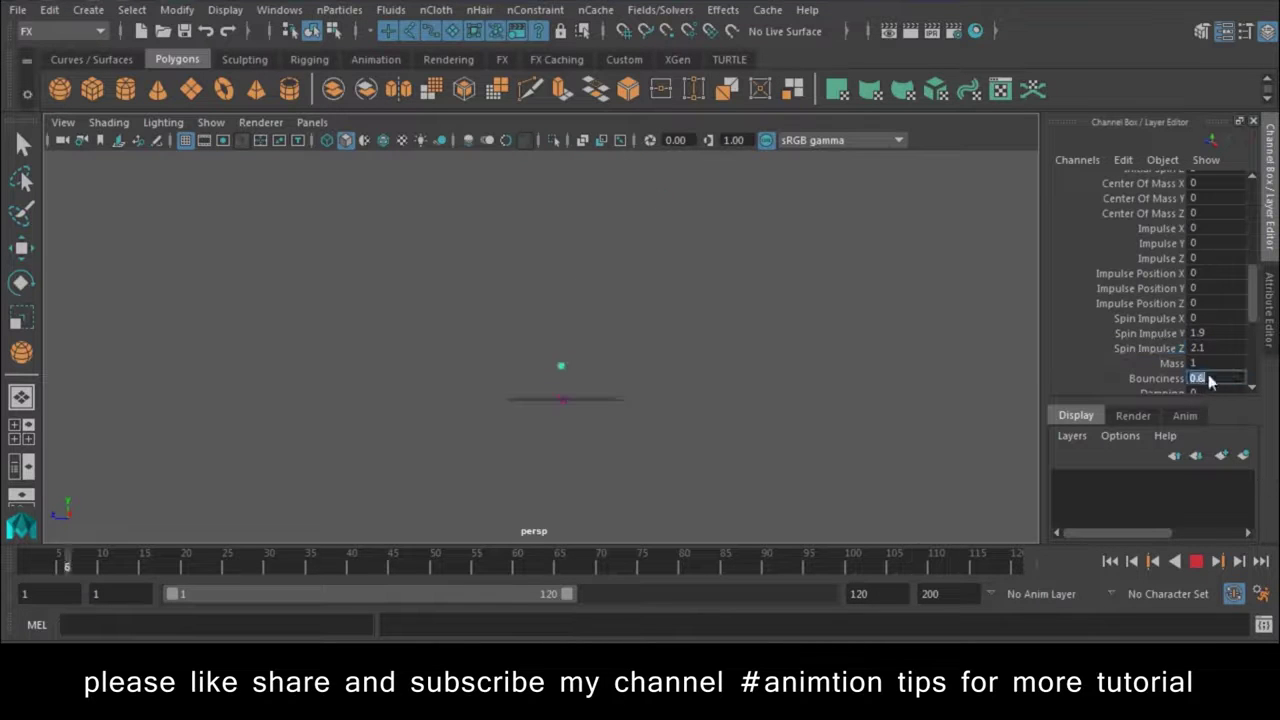
type("1")
key("Return")
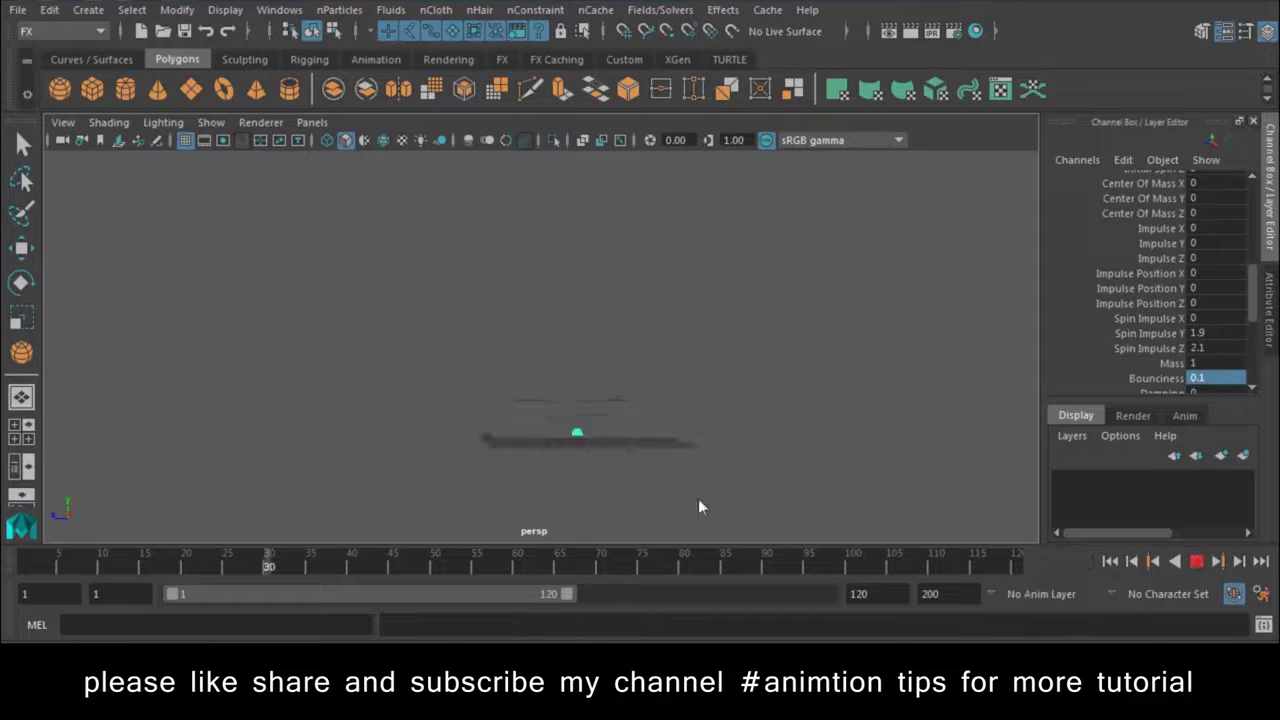
left_click(1196, 561)
Step: Replay the drop, then lower the sphere's Initial Spin Y and Initial Spin Z to 1
scroll(1204, 240, "up", 5)
left_click(1222, 280)
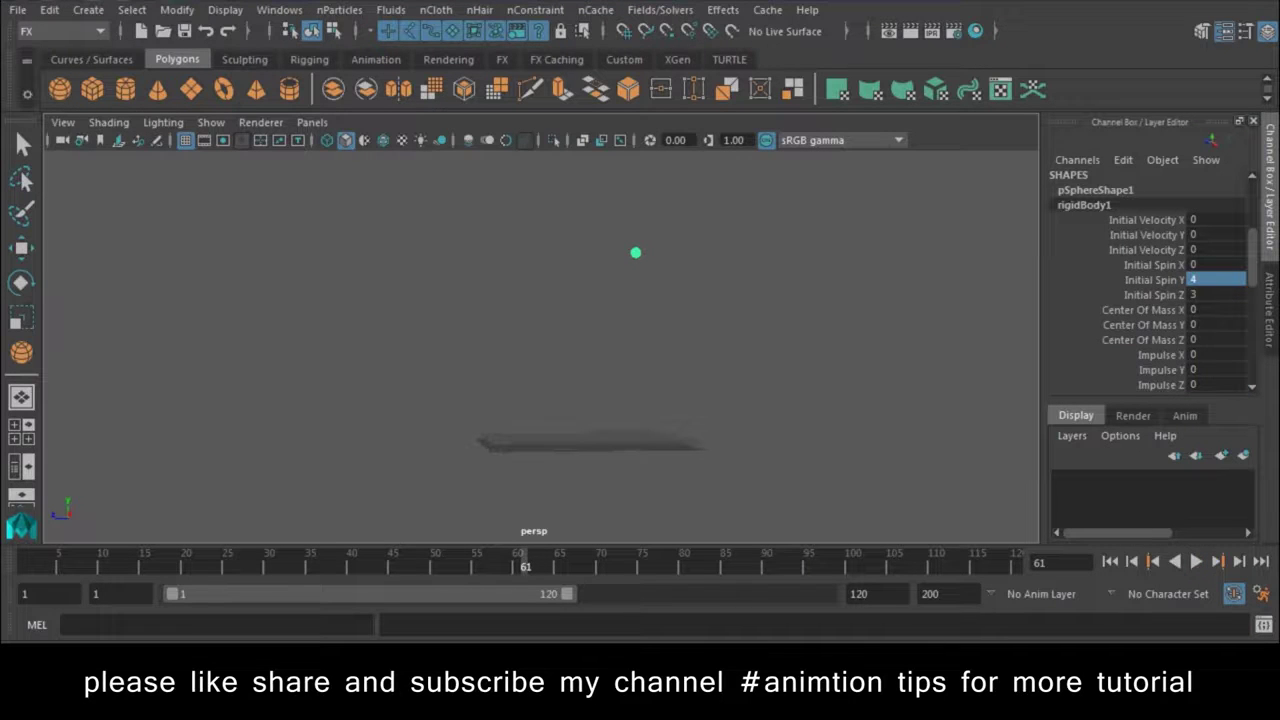
left_click(1110, 563)
left_click(1195, 563)
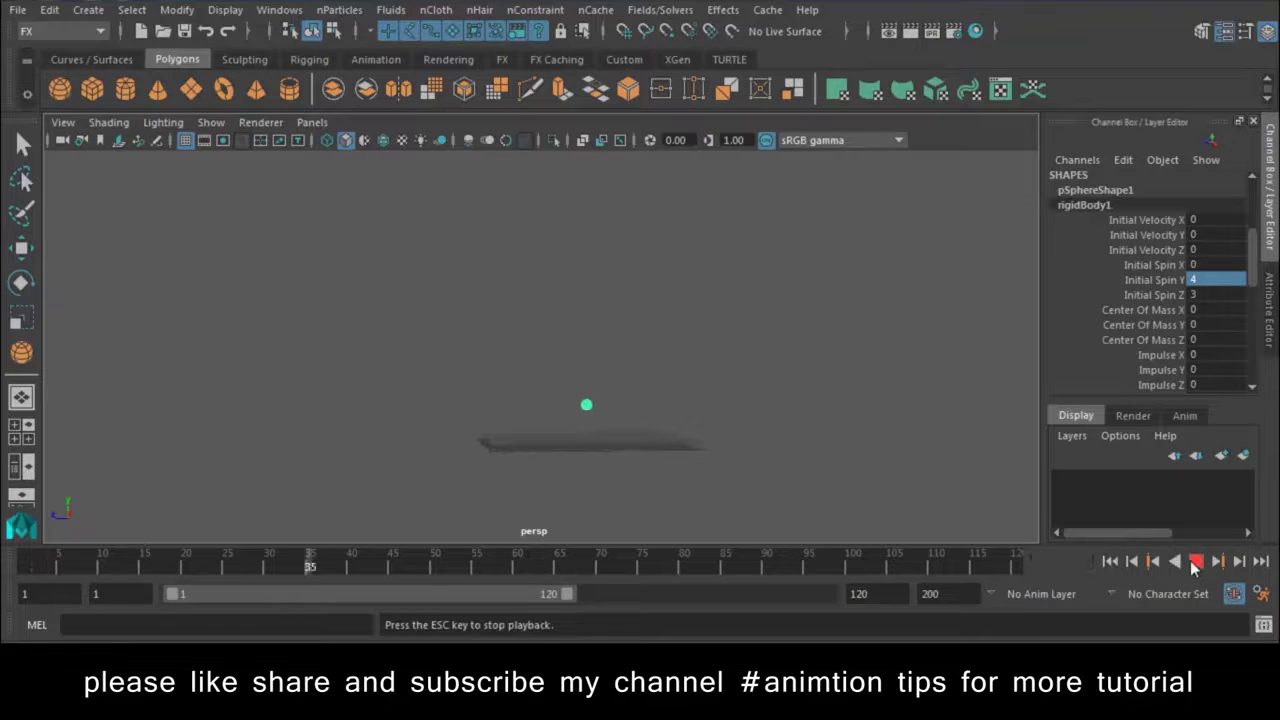
left_click(1195, 563)
type("1")
left_click(1199, 293)
type("1")
left_click(1143, 324)
scroll(1193, 337, "down", 1)
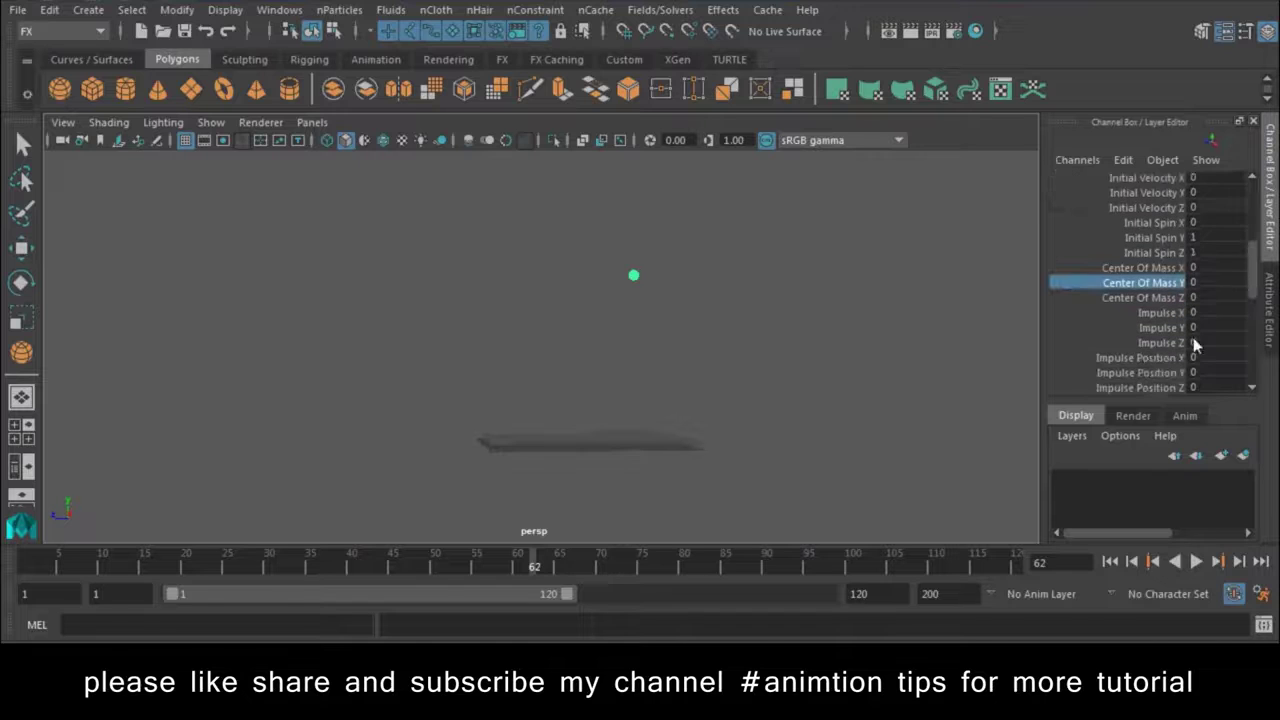
Step: Set the sphere's Initial Spin Z to 0.3
left_click(1201, 253)
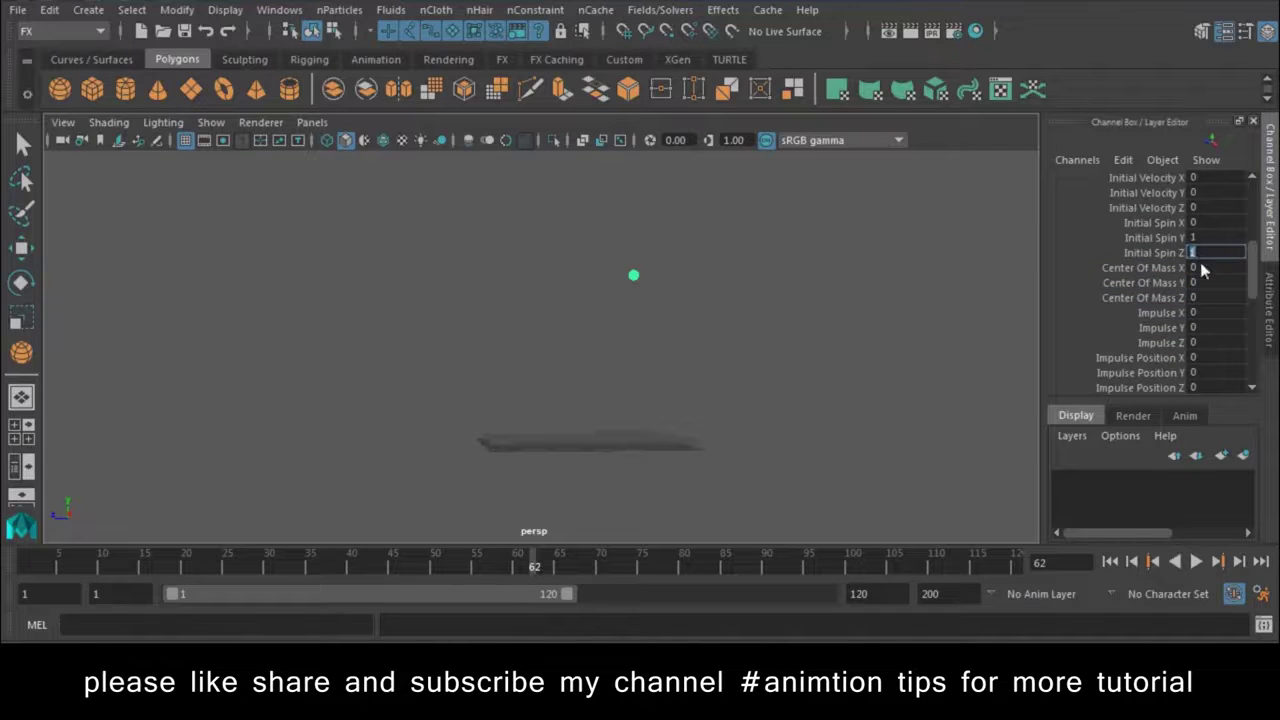
type("0.3")
left_click(1203, 238)
key("Return")
Step: Raise the sphere's Mass to 50 and replay the drop from frame 1
scroll(1188, 340, "down", 3)
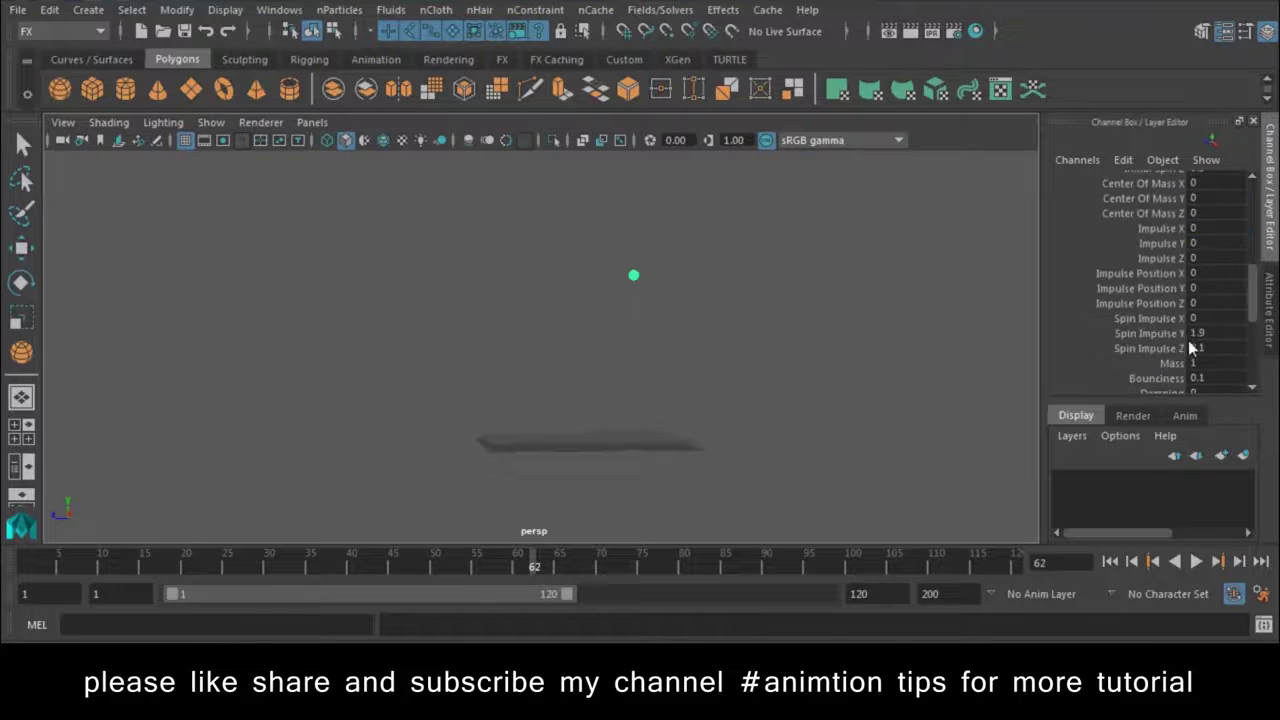
scroll(1207, 347, "down", 3)
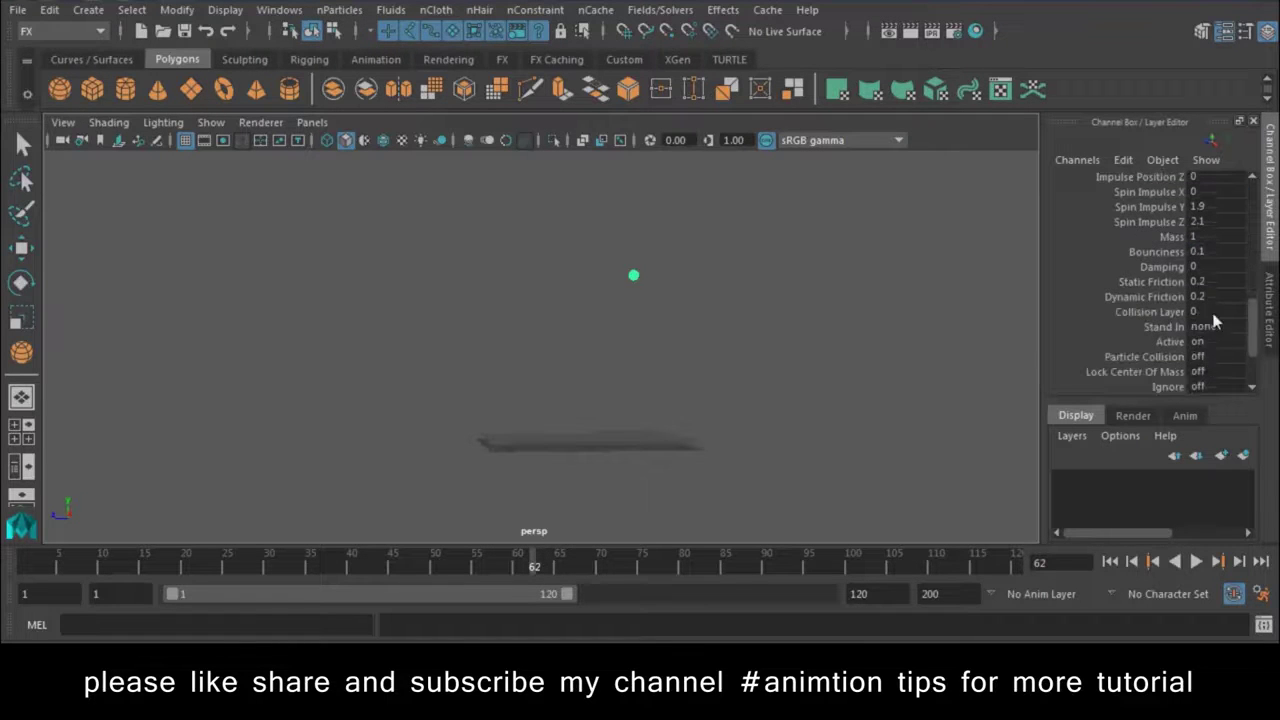
left_click(1201, 238)
type("0")
key("Return")
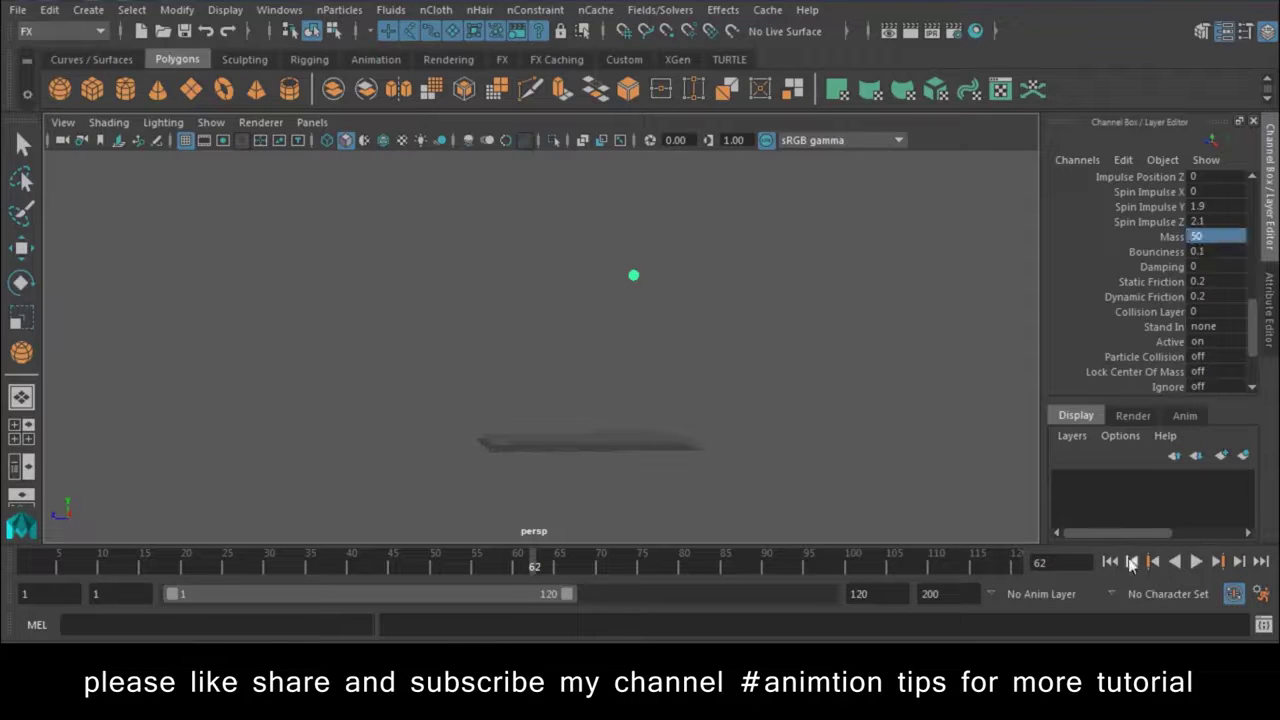
left_click(1151, 563)
left_click(1196, 562)
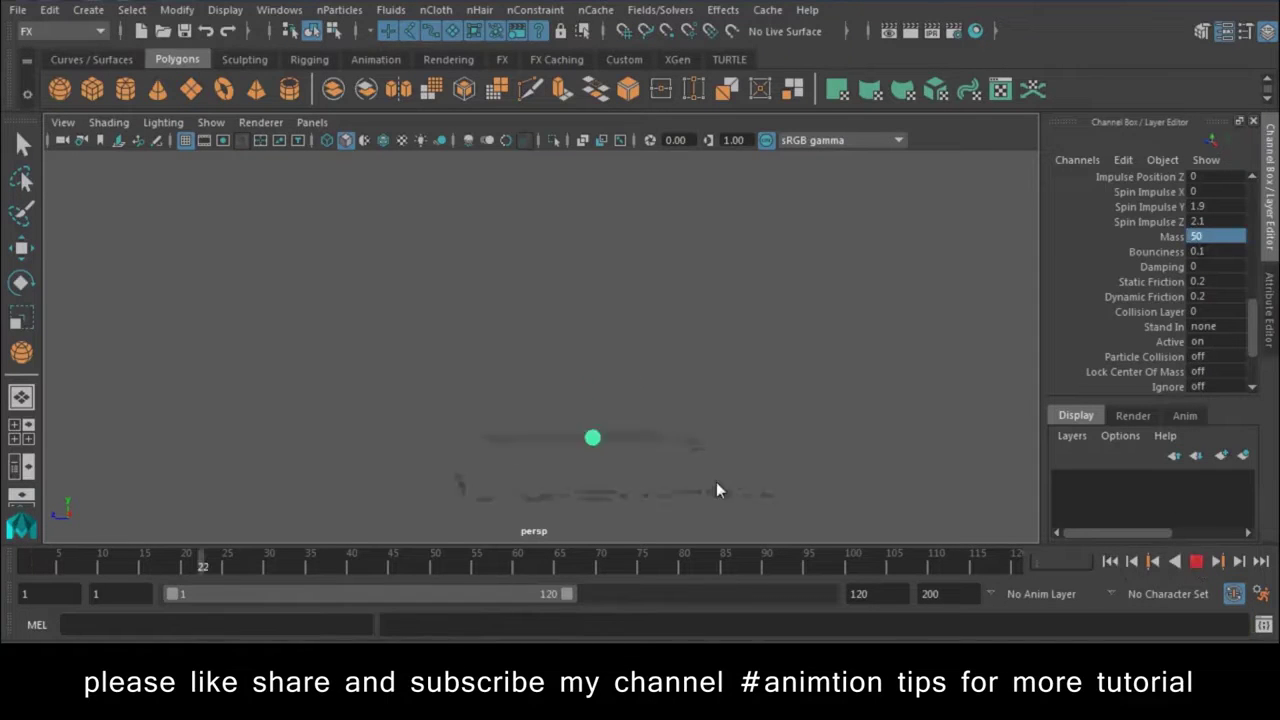
Step: Extend the playback end time to frame 500
mouse_move(699, 497)
left_mouse_down("alt")
mouse_move(679, 341)
mouse_move(848, 431)
mouse_move(726, 428)
mouse_move(754, 444)
left_mouse_up("alt")
left_click(858, 593)
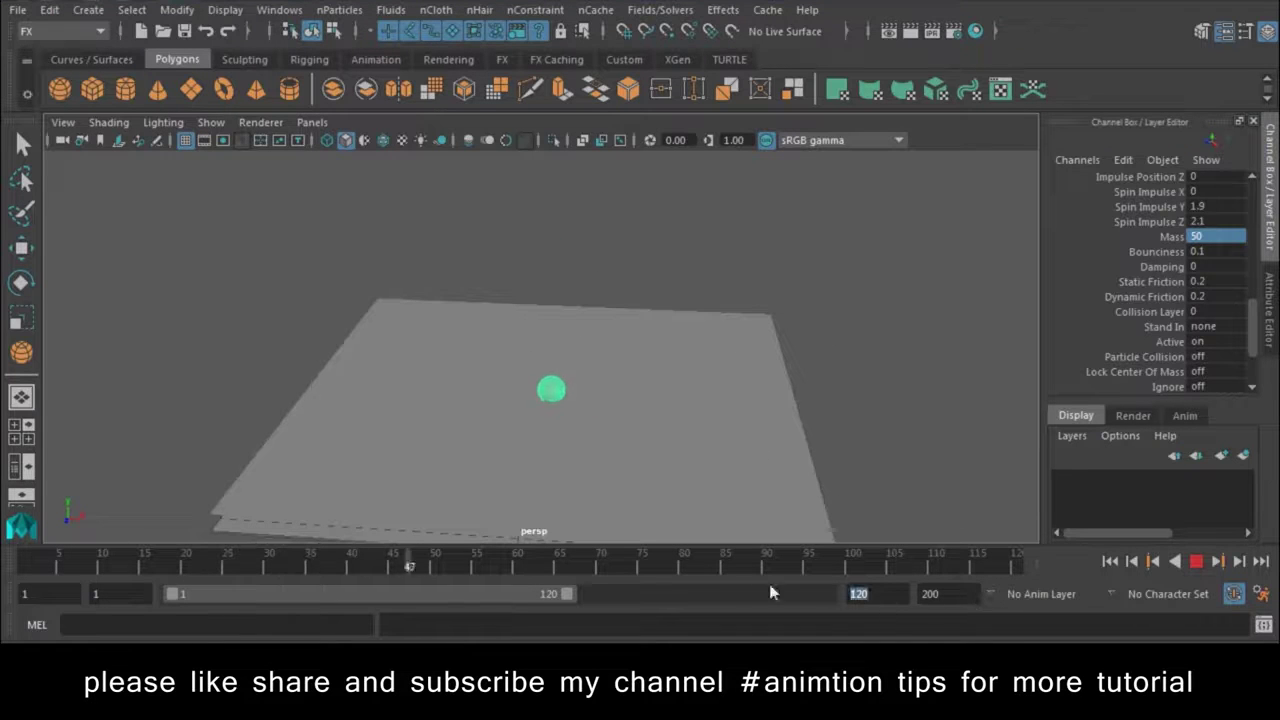
type("500")
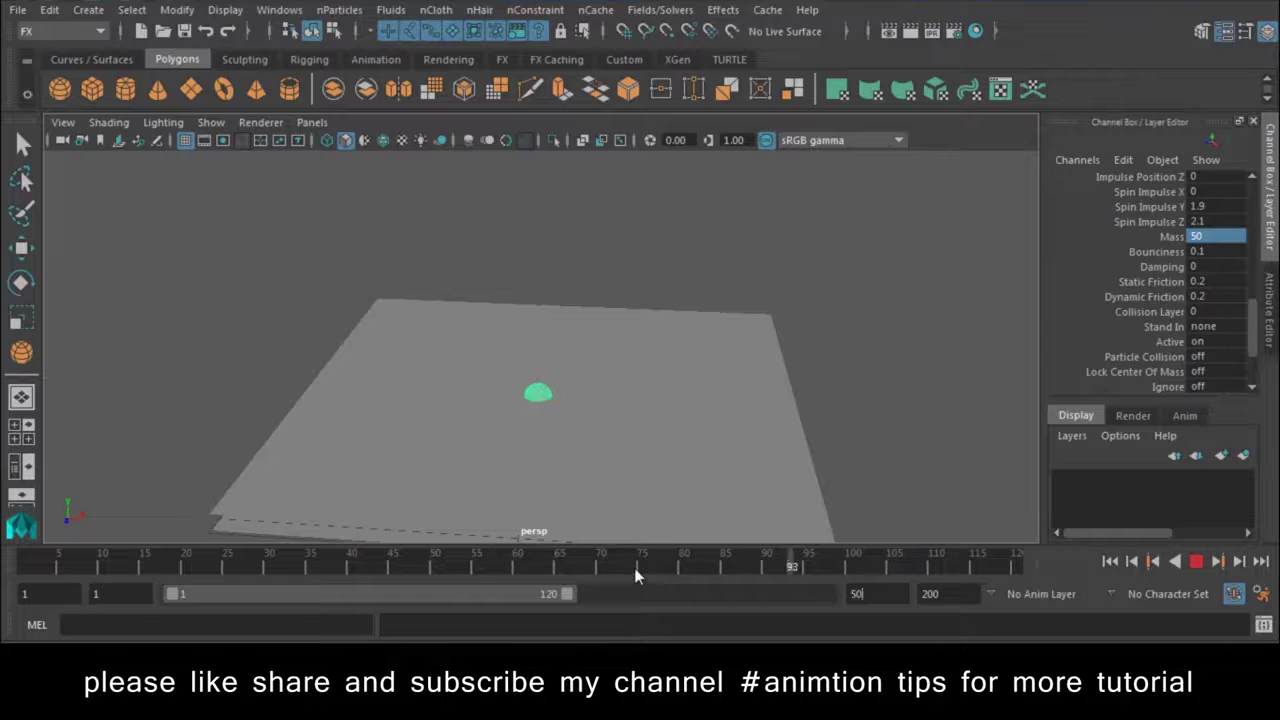
key("Return")
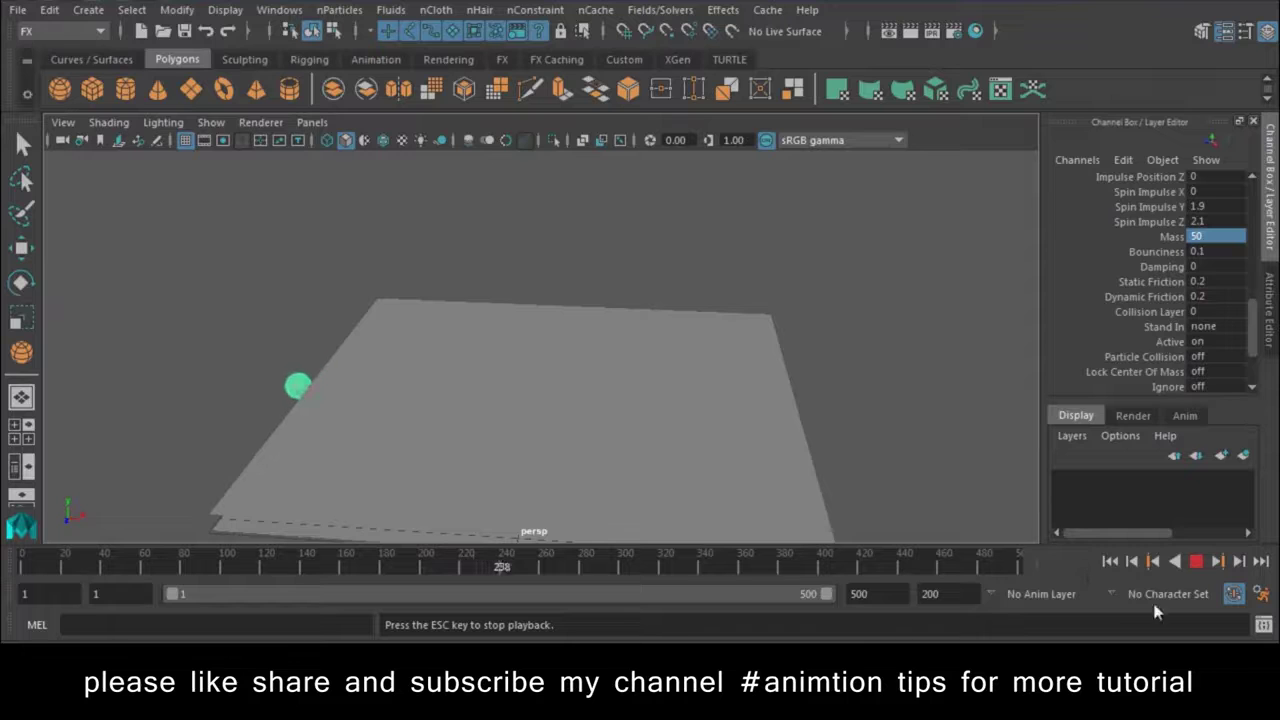
Step: Stop playback and select the ground plane with the move tool
key("Escape")
left_click(580, 423)
key("w")
mouse_move(514, 423)
left_mouse_down("alt")
mouse_move(551, 475)
mouse_move(465, 380)
left_mouse_up("alt")
right_click_drag(465, 380, 538, 317, "alt")
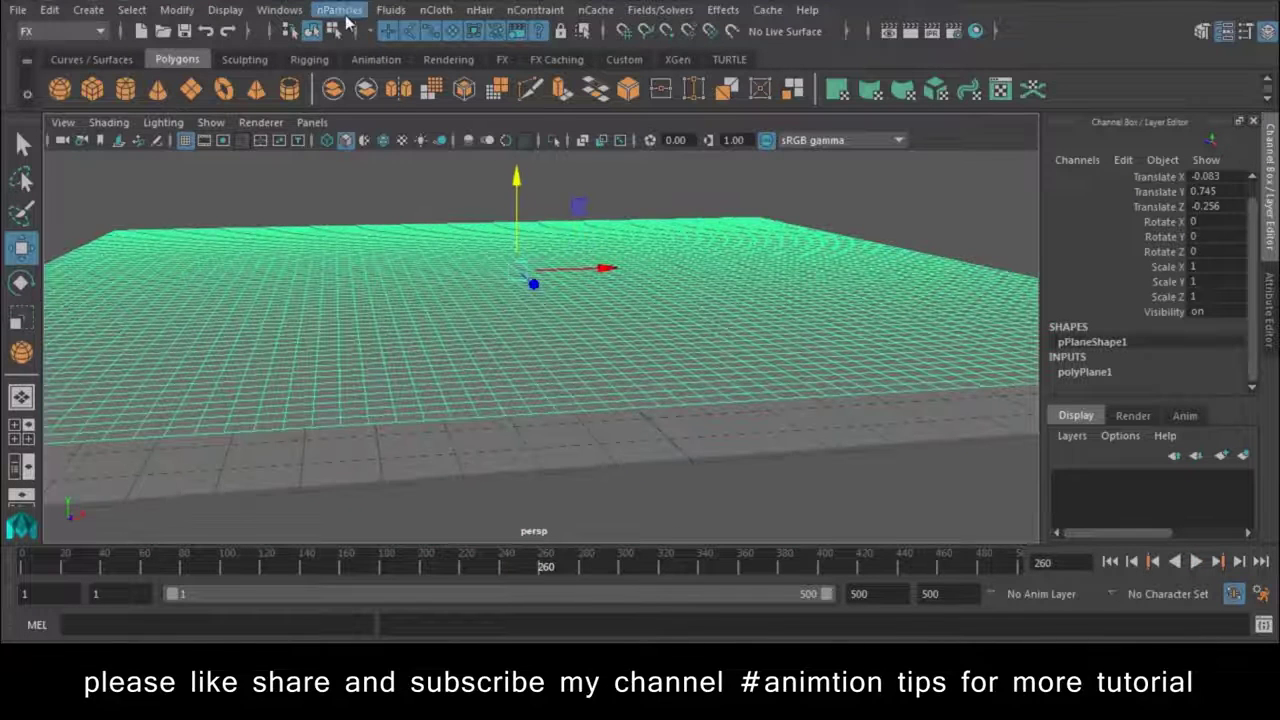
Step: Convert the ground plane into an nParticle soft body, pPlane1Particle
left_click(340, 10)
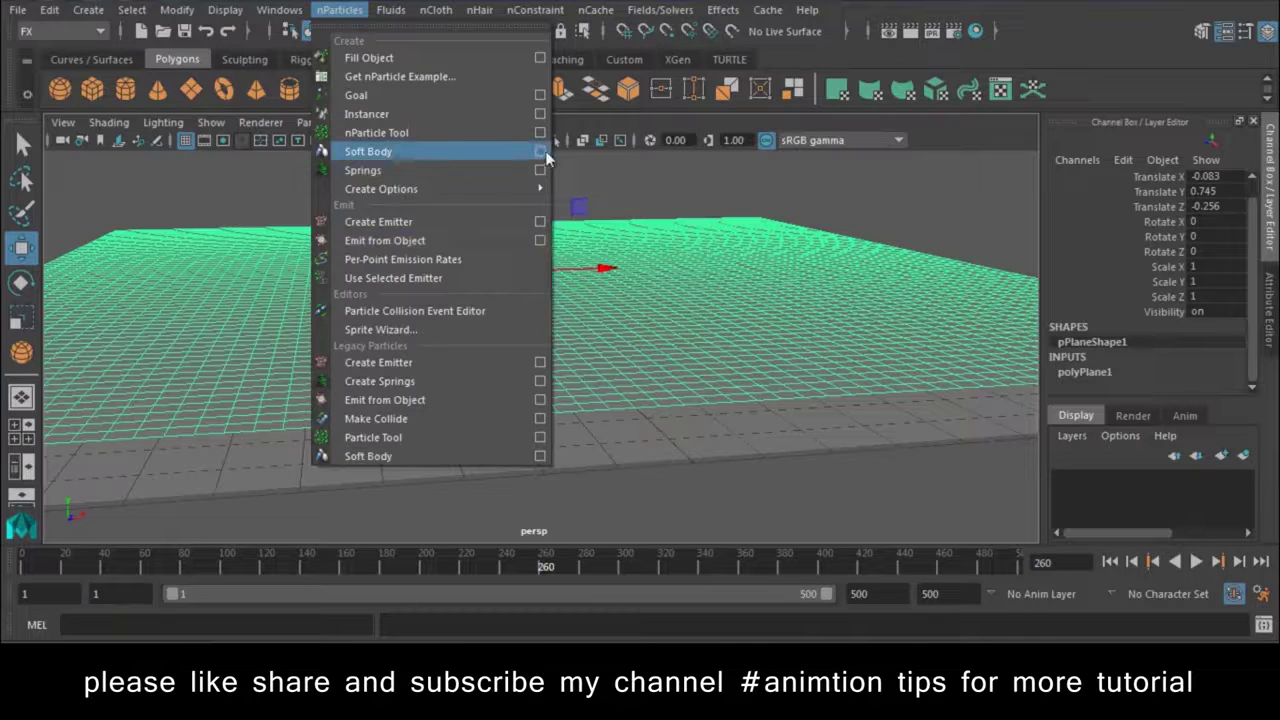
left_click(476, 152)
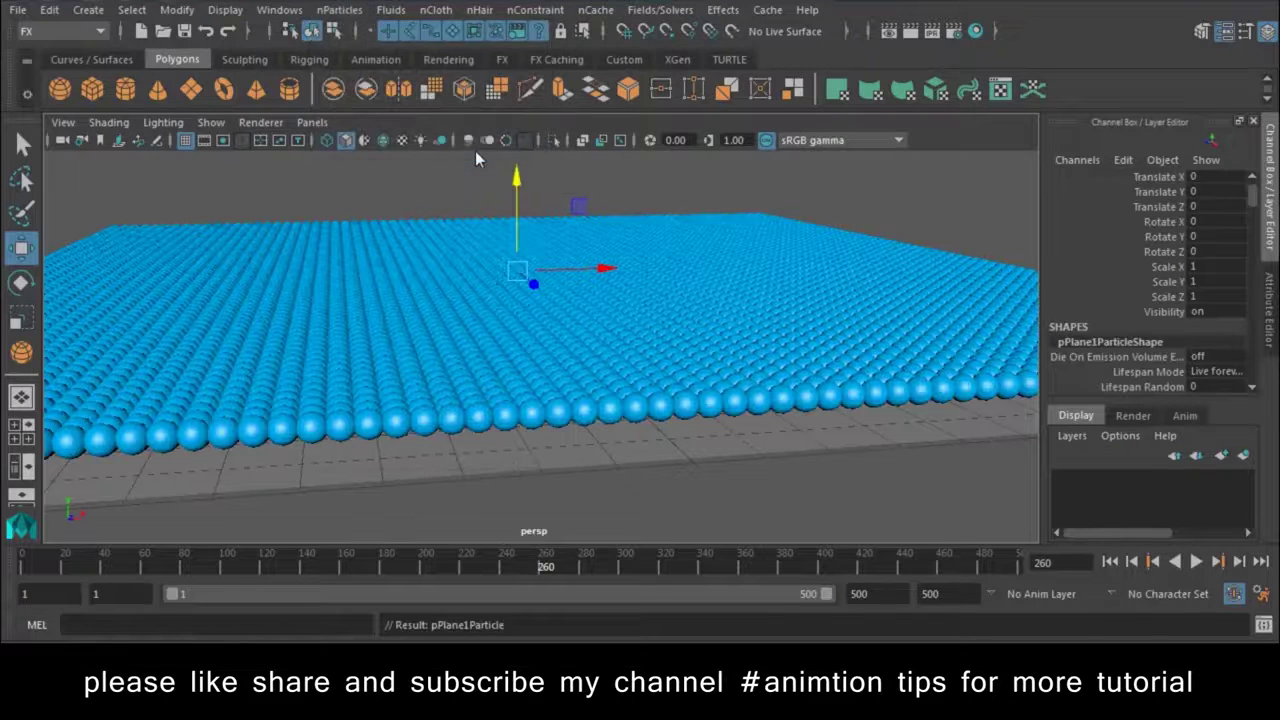
mouse_move(475, 151)
left_mouse_down("alt")
mouse_move(496, 296)
mouse_move(560, 289)
mouse_move(410, 266)
mouse_move(541, 260)
mouse_move(522, 300)
mouse_move(512, 282)
mouse_move(480, 278)
mouse_move(535, 317)
left_mouse_up("alt")
Step: Rewind to frame 1 and select the sphere above the particles
left_click(1110, 561)
scroll(698, 377, "down", 2)
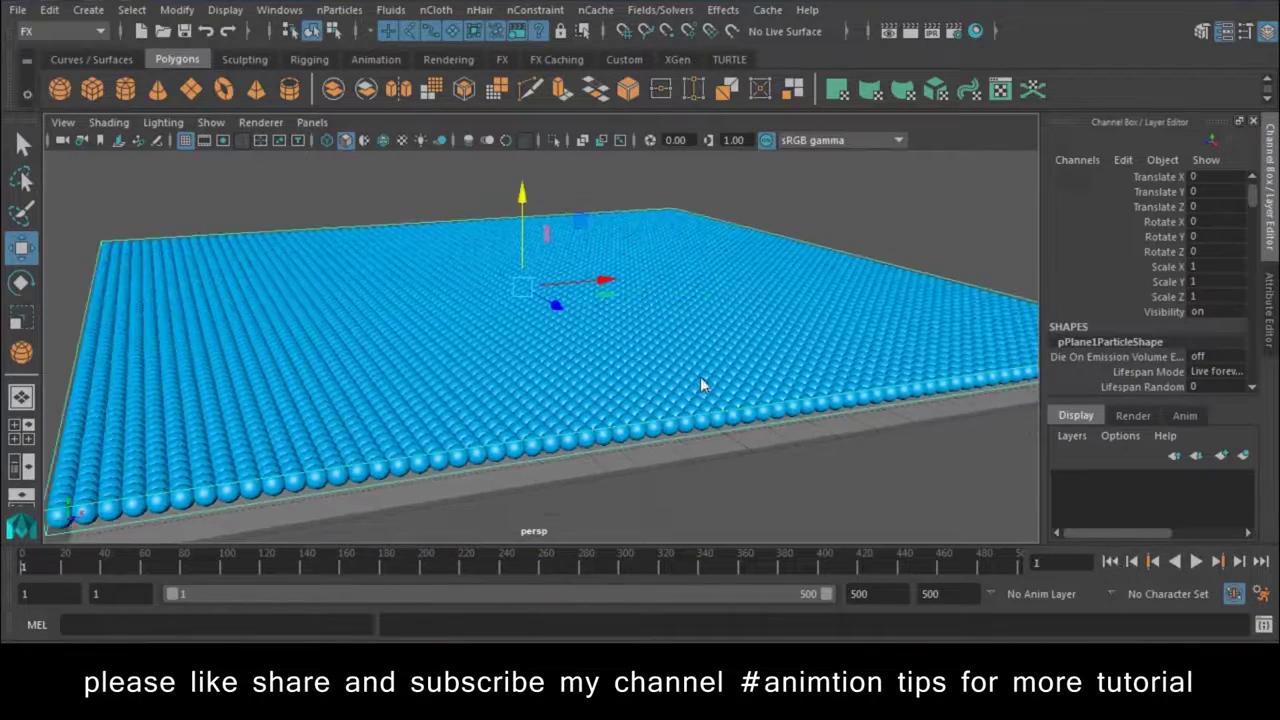
left_click_drag(622, 342, 559, 227, "alt")
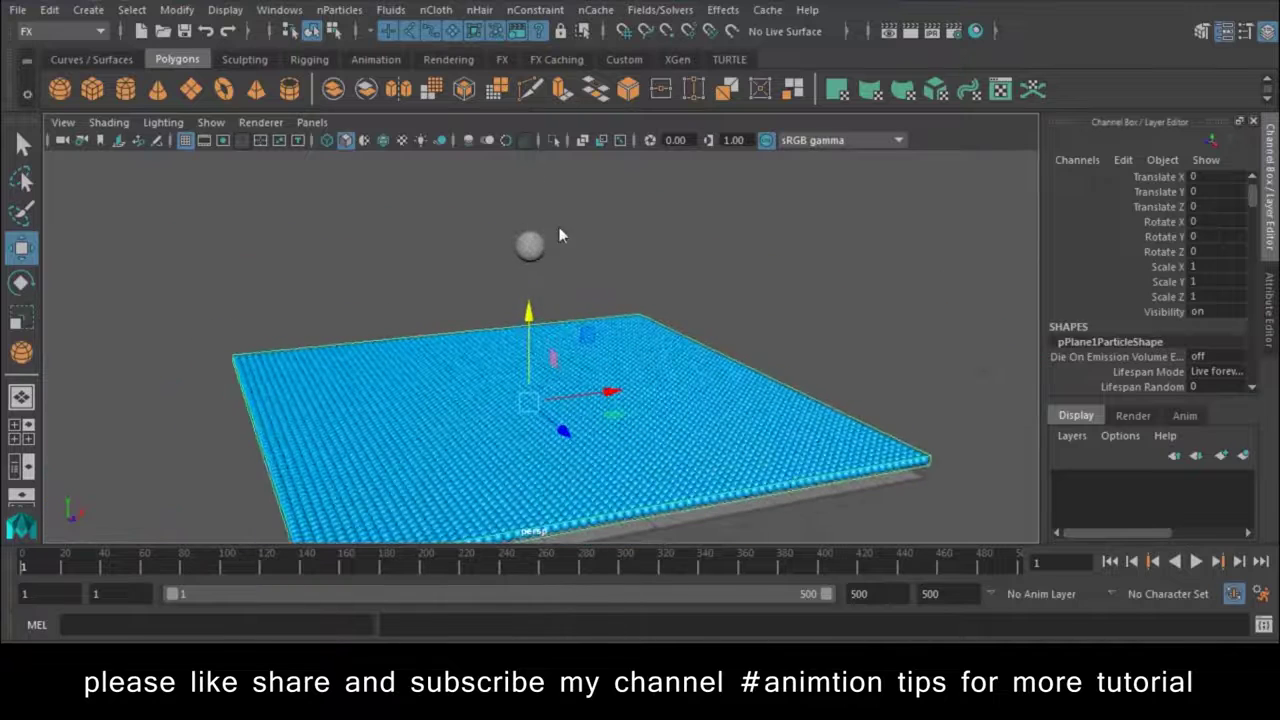
left_click(524, 252)
Step: Make the sphere a passive collider and play to watch it tear the particle sheet
left_click(339, 10)
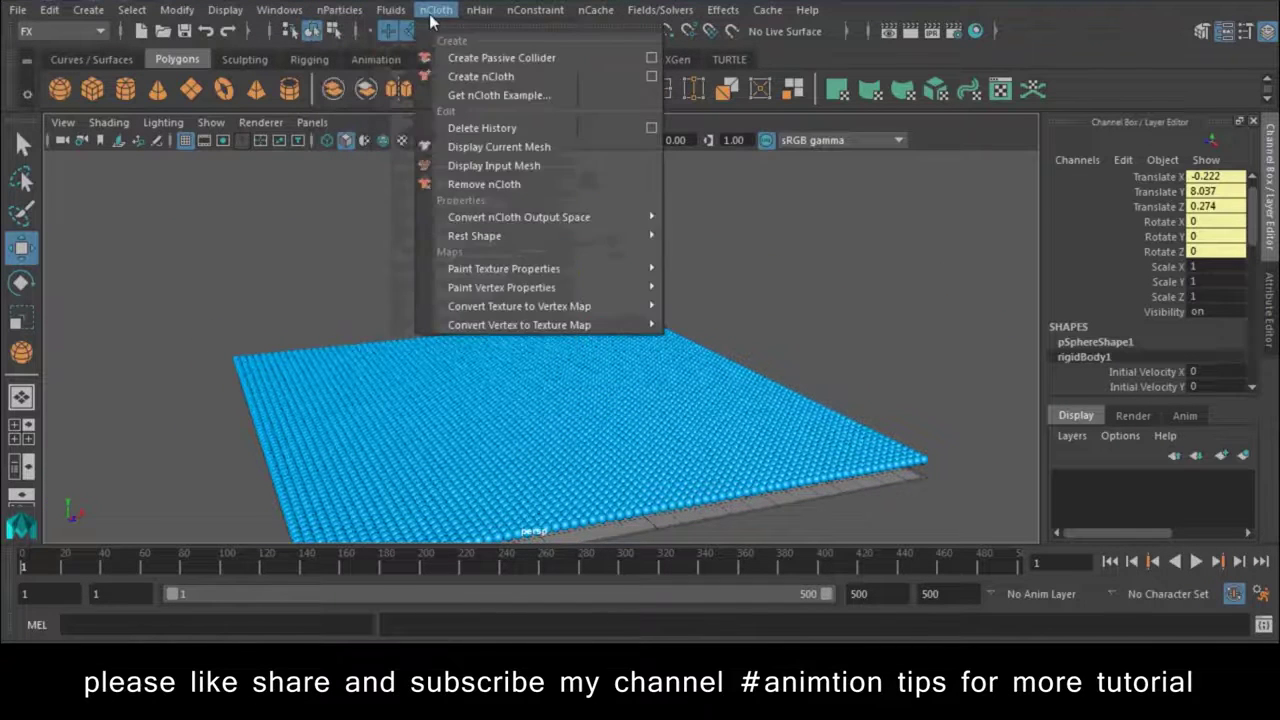
left_click(469, 61)
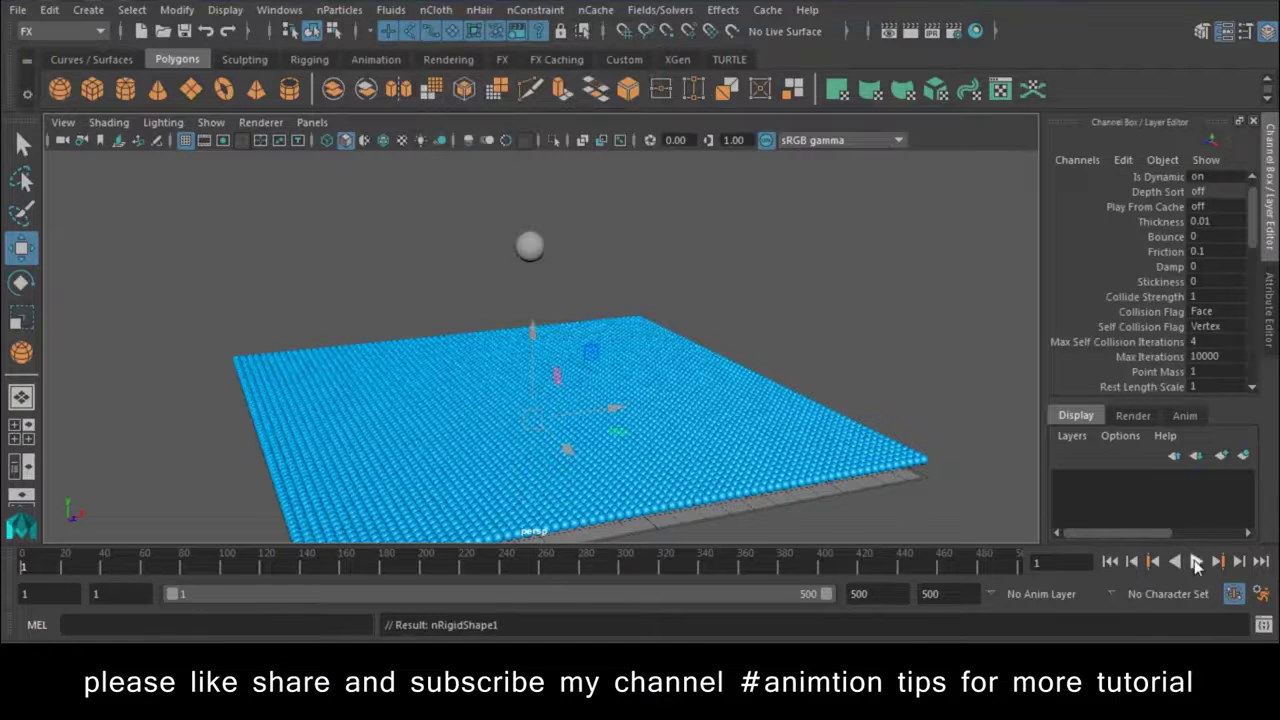
left_click(1197, 563)
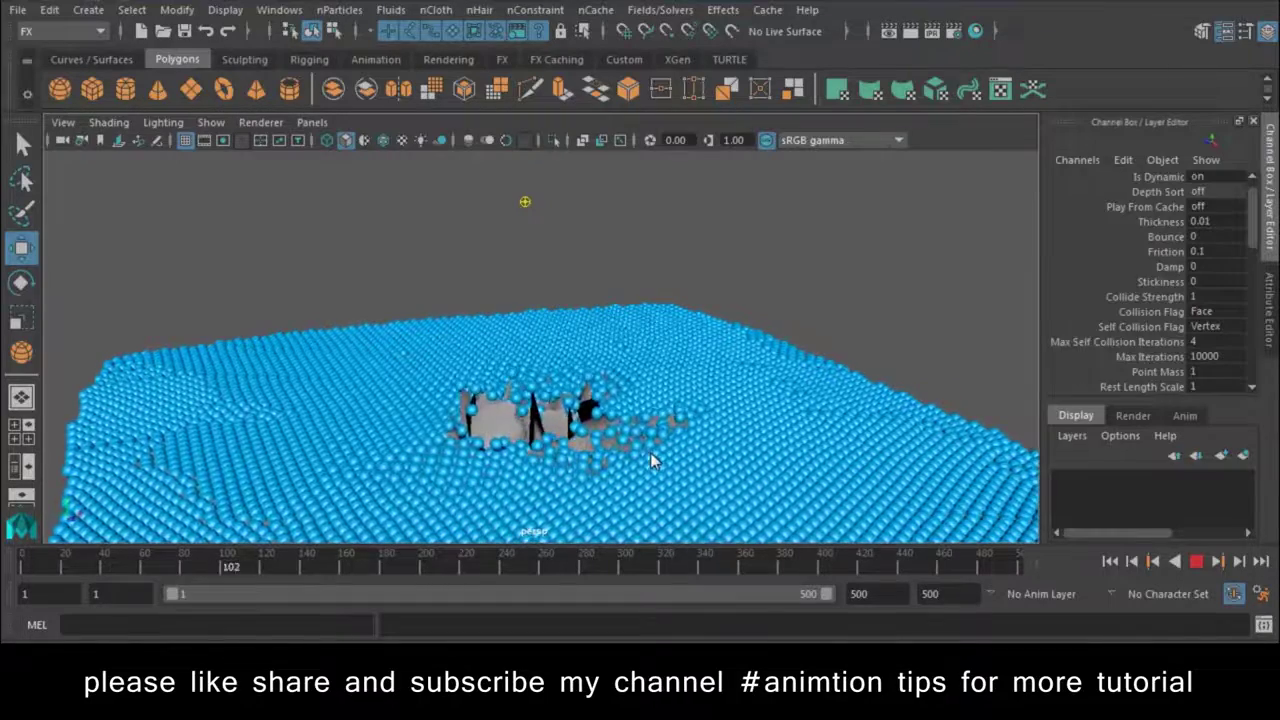
right_click_drag(650, 460, 643, 328, "alt")
mouse_move(643, 328)
left_mouse_down("alt")
mouse_move(658, 357)
mouse_move(578, 455)
mouse_move(600, 415)
left_mouse_up("alt")
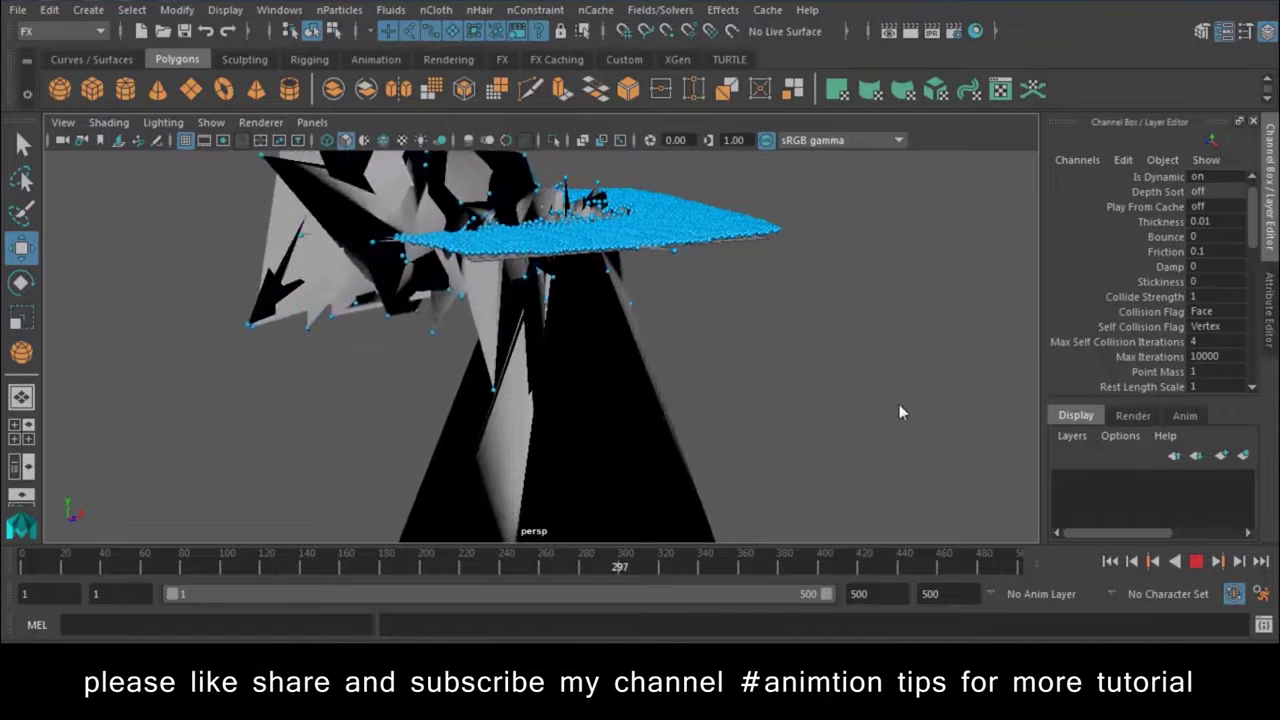
Step: Stop playback and select the plane's particle shape
right_click_drag(606, 323, 884, 610, "alt")
key("Escape")
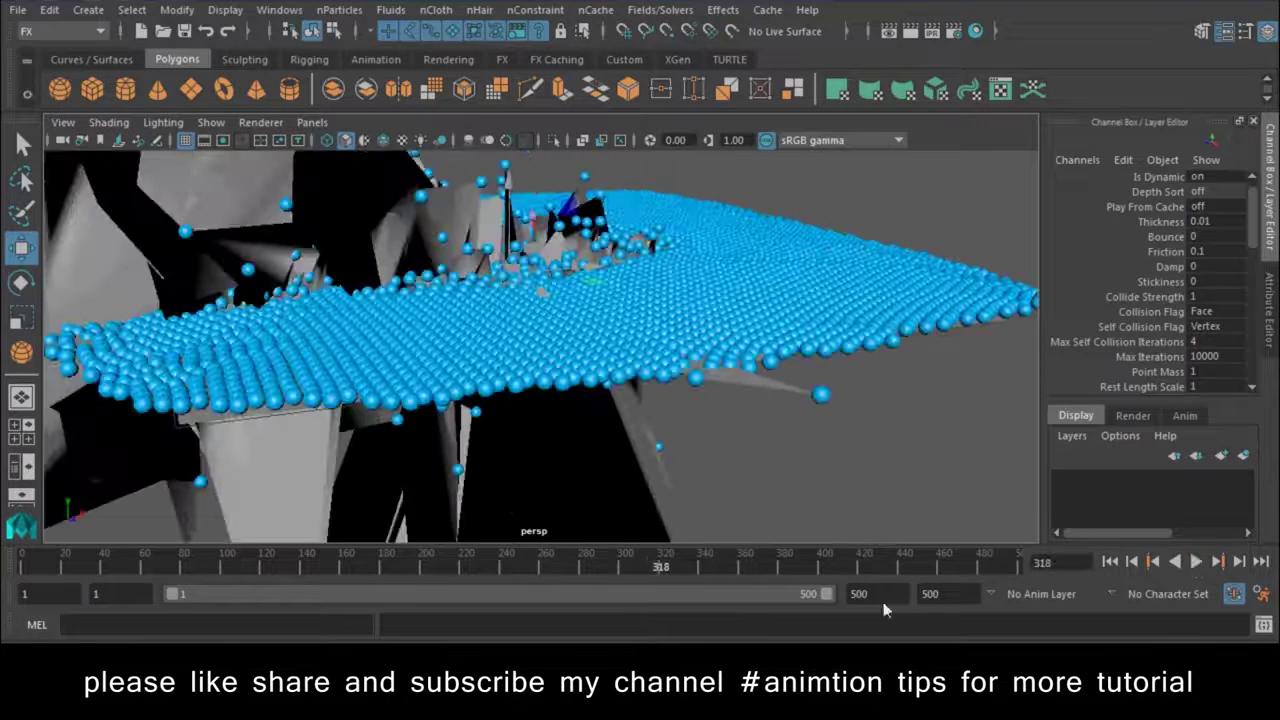
left_click_drag(880, 450, 894, 300, "alt")
left_click(894, 297)
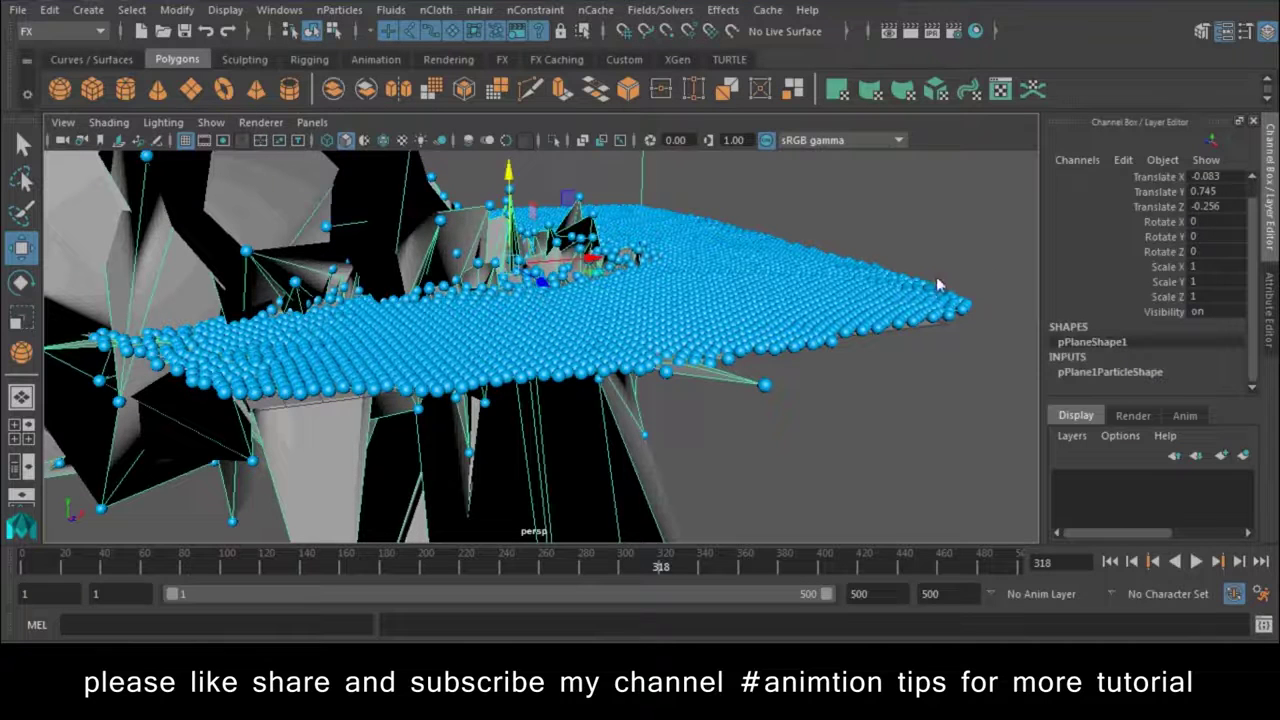
left_click_drag(984, 309, 990, 285)
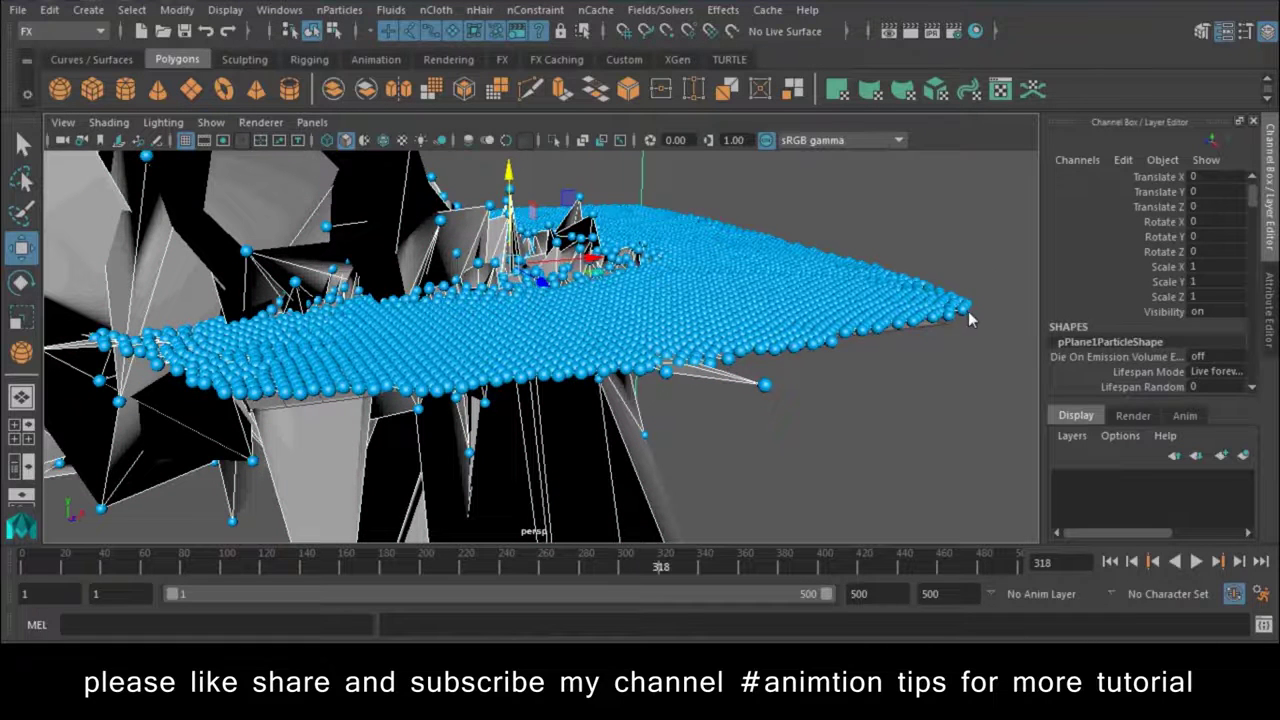
left_click_drag(876, 322, 640, 320, "alt")
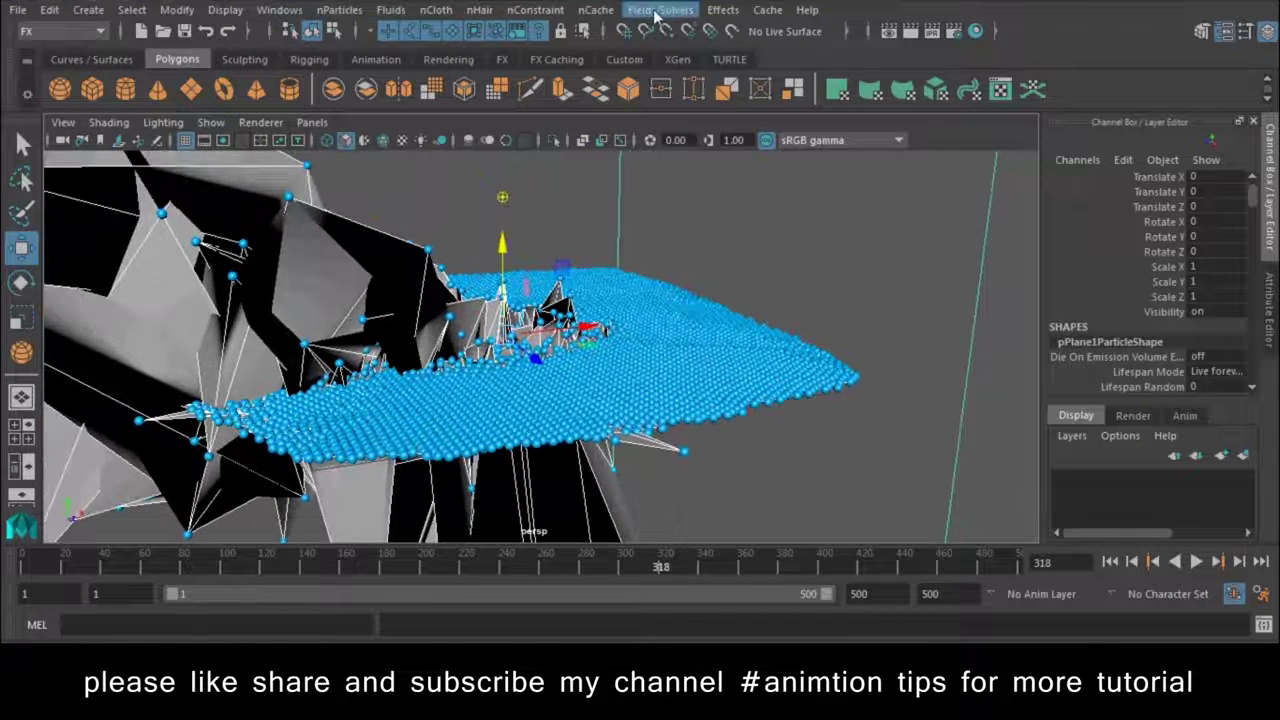
Step: Add a drag field, dragField1, and raise its Magnitude from 0.05 to 80
left_click(656, 10)
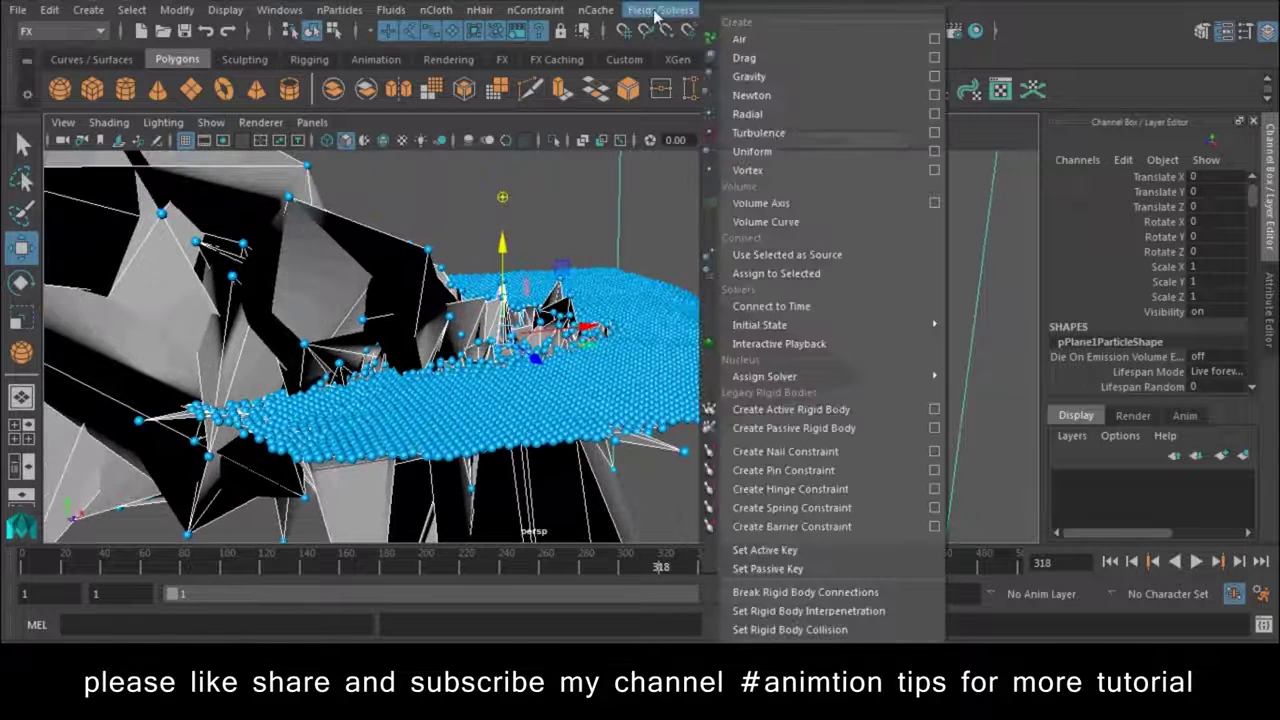
left_click(765, 59)
scroll(1245, 357, "down", 5)
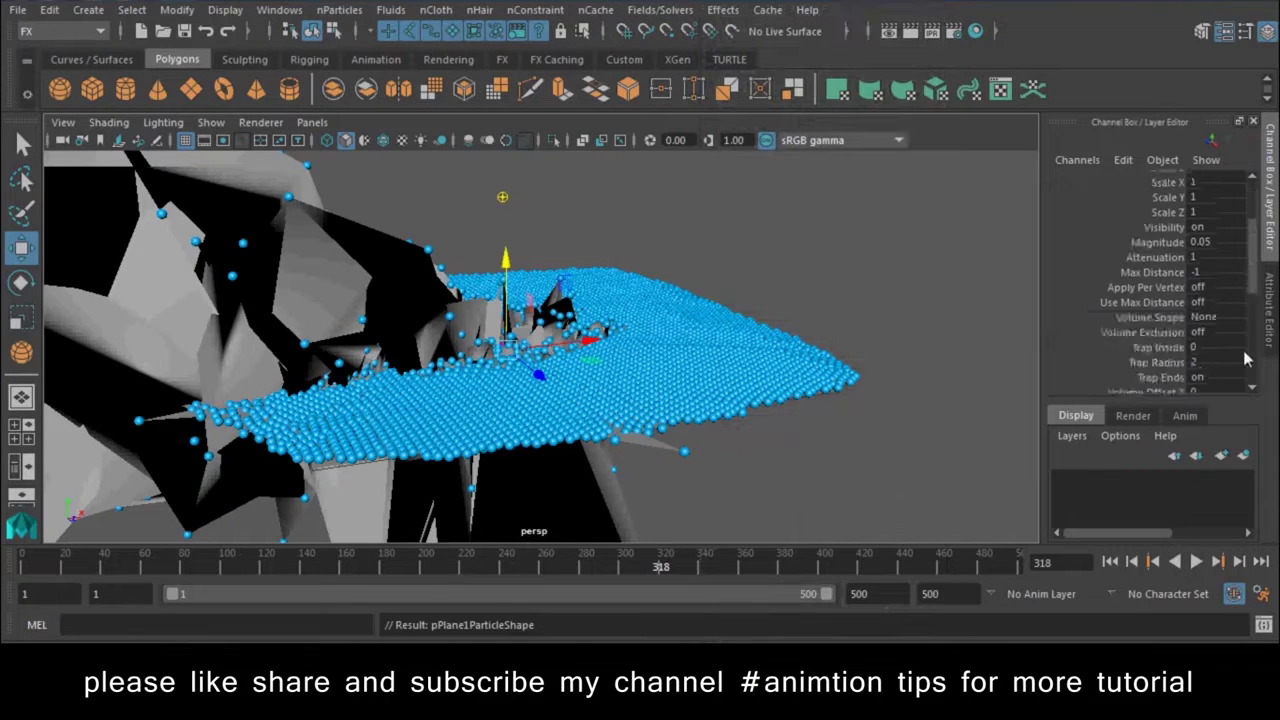
scroll(1245, 357, "down", 3)
scroll(1243, 350, "up", 3)
scroll(1242, 345, "up", 2)
scroll(1240, 337, "down", 4)
scroll(1240, 337, "down", 2)
scroll(1240, 337, "down", 2)
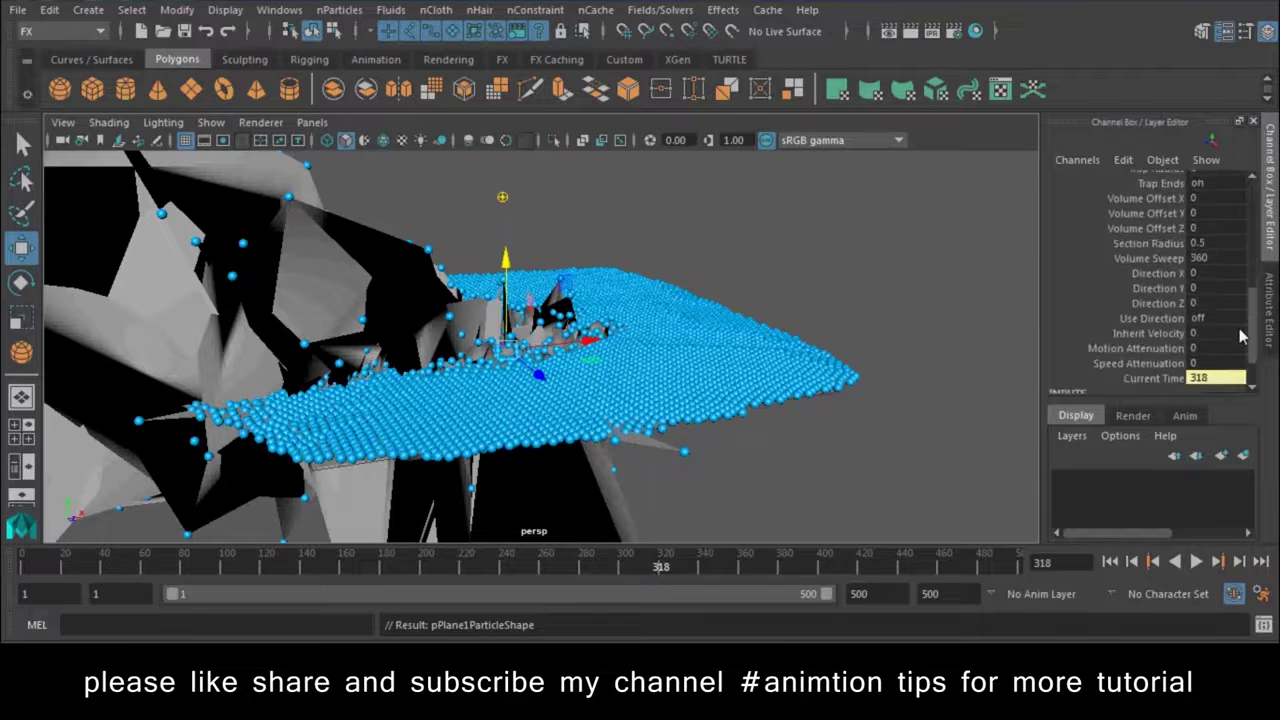
scroll(1239, 330, "up", 2)
scroll(1239, 330, "up", 2)
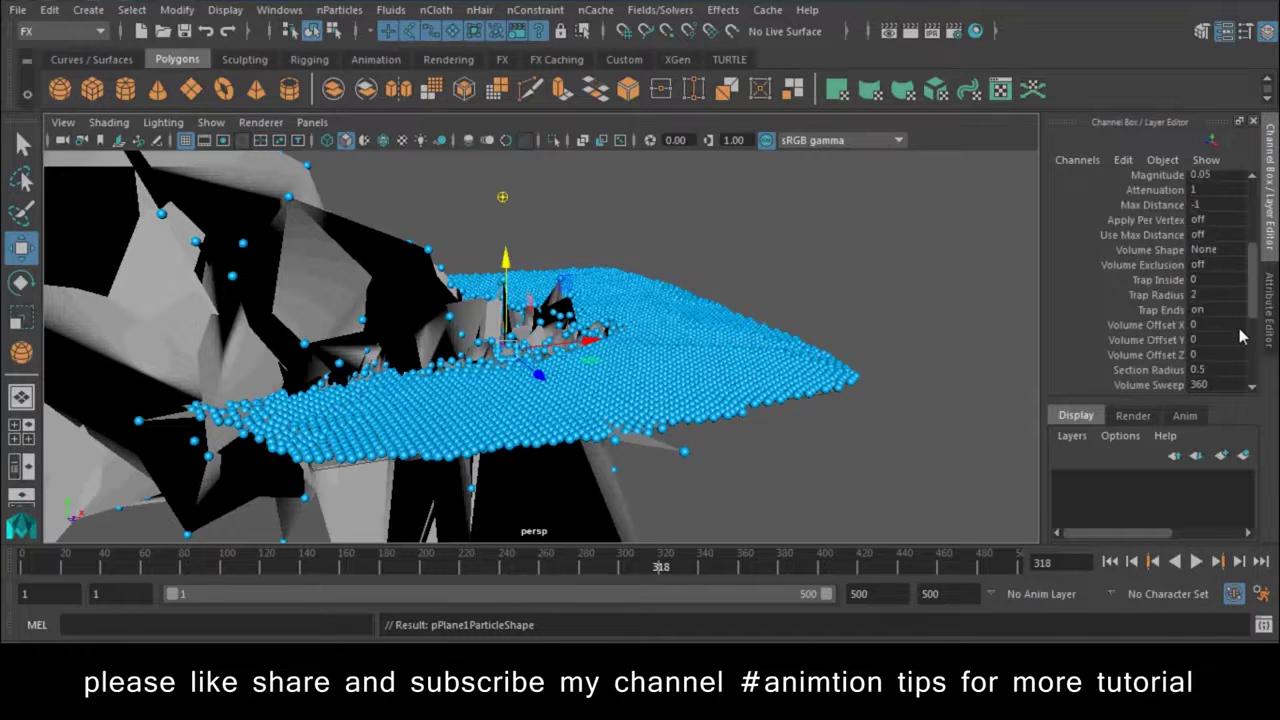
scroll(1240, 337, "up", 2)
double_click(1205, 259)
type("80")
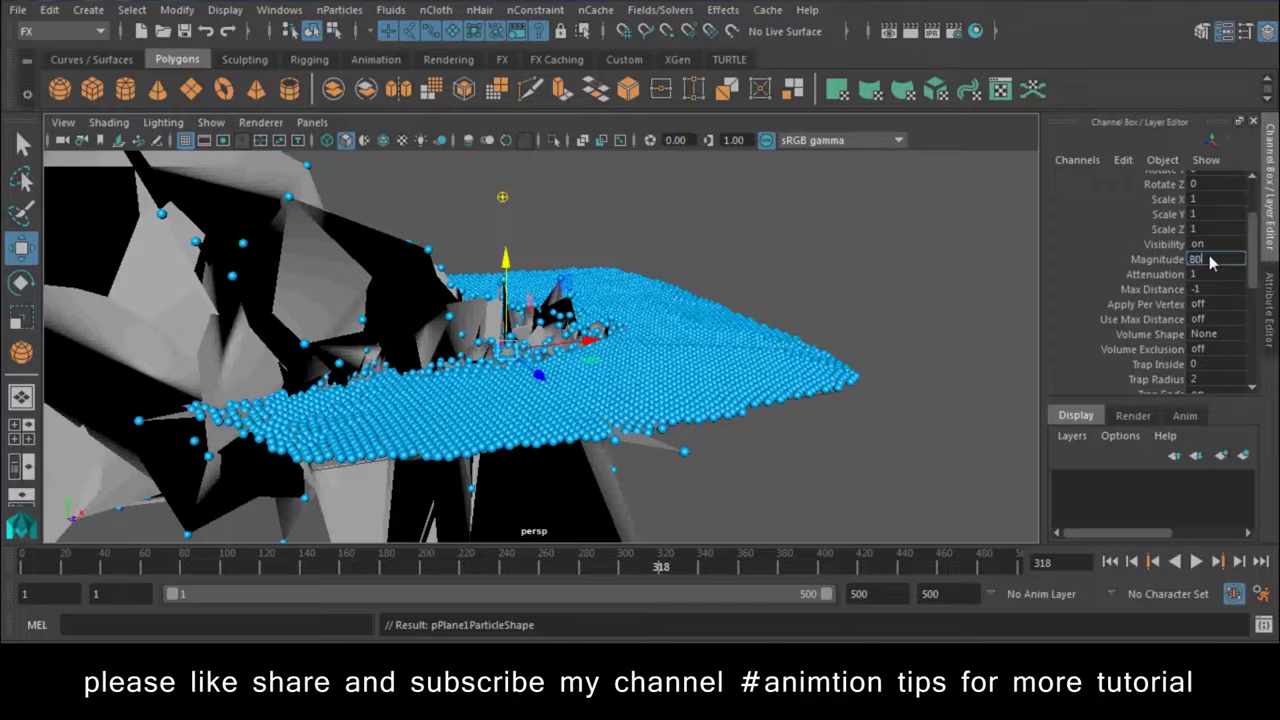
key("Return")
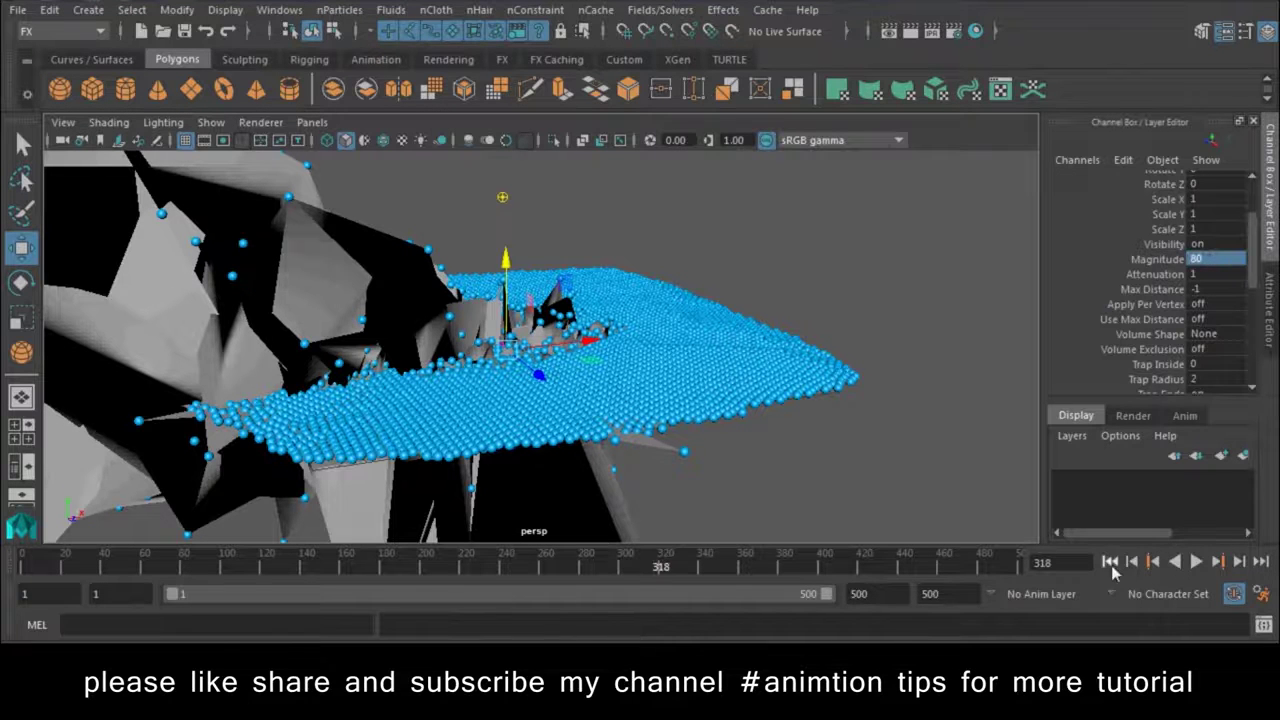
Step: Replay the simulation from frame 1 as the ball ploughs through the sheet
left_click(1111, 563)
left_click(1197, 562)
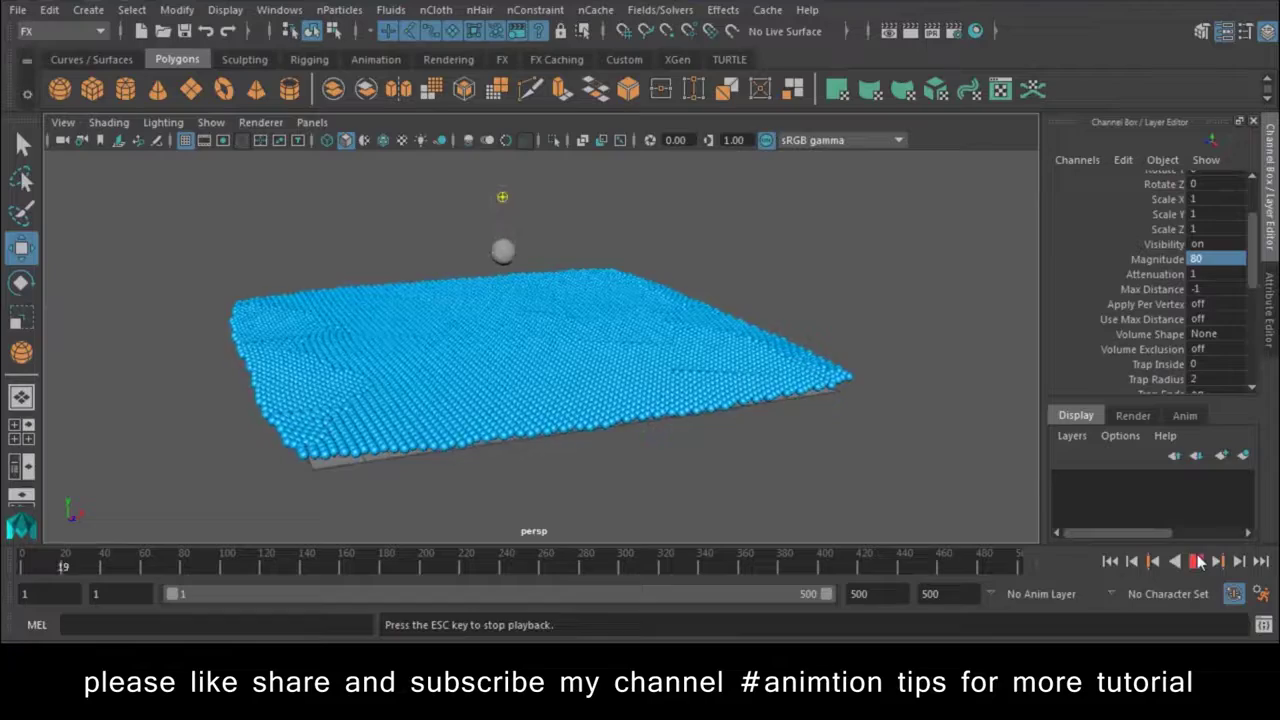
scroll(522, 396, "up", 5)
scroll(472, 408, "up", 3)
left_click_drag(472, 408, 631, 424, "alt")
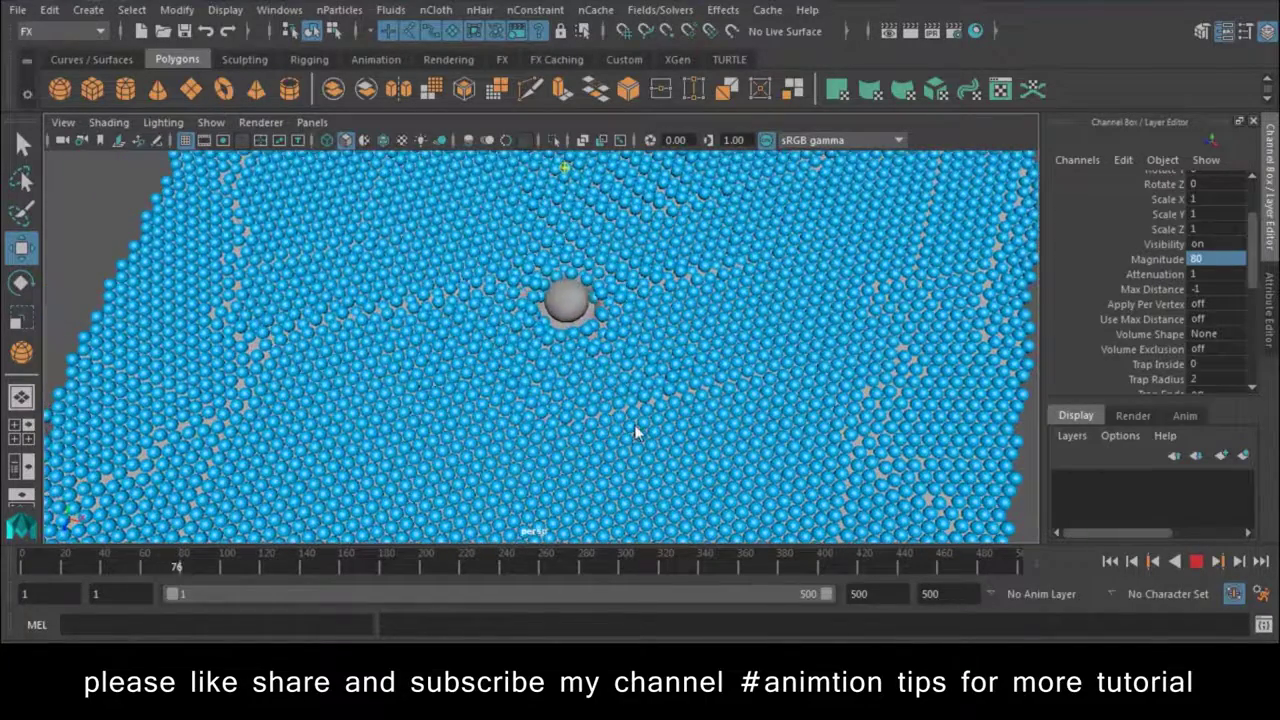
mouse_move(592, 418)
left_mouse_down("alt")
mouse_move(410, 332)
mouse_move(590, 520)
mouse_move(735, 505)
mouse_move(1205, 553)
left_mouse_up("alt")
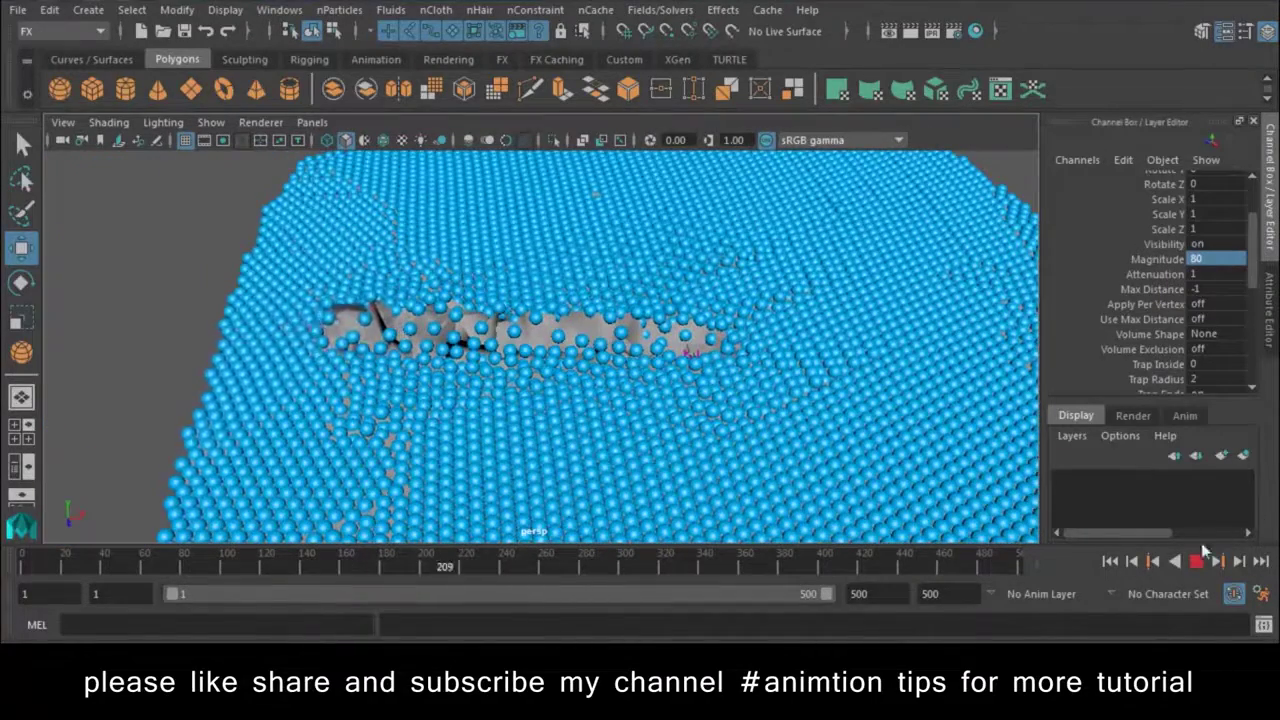
Step: Stop the simulation at frame 230 and select pPlane1Particle
left_click(1196, 561)
left_click(157, 280)
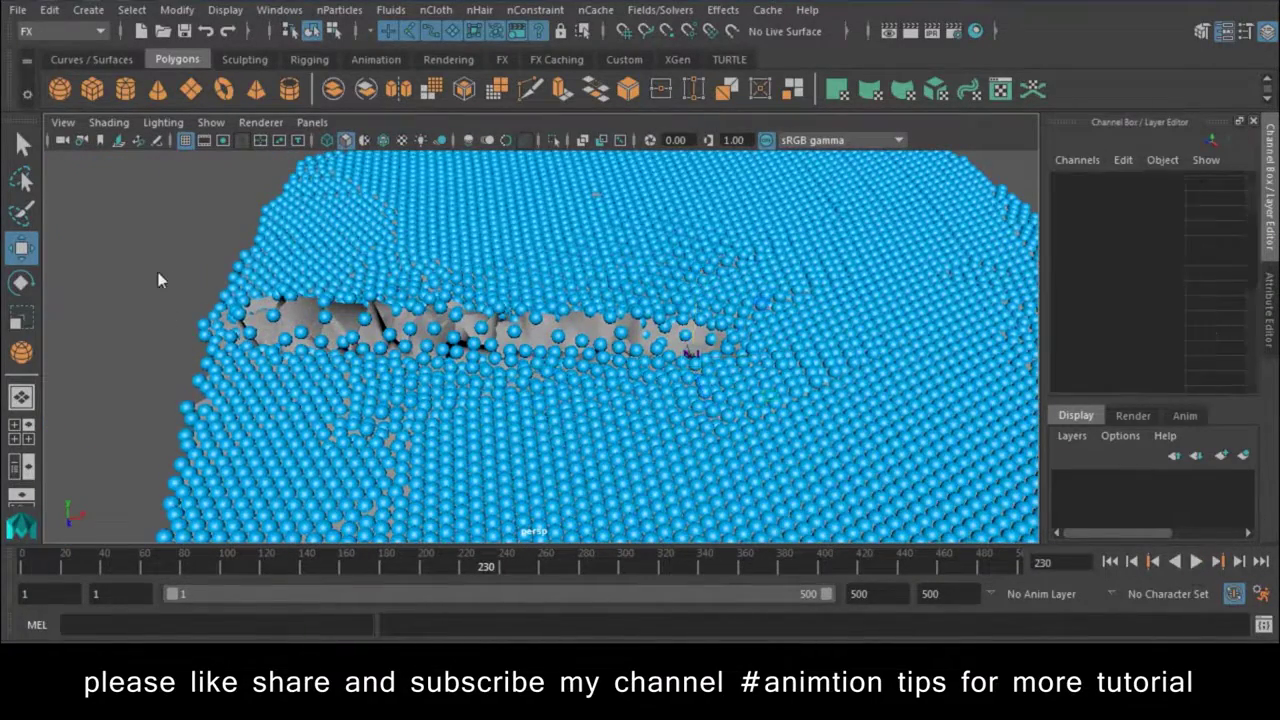
left_click(439, 267)
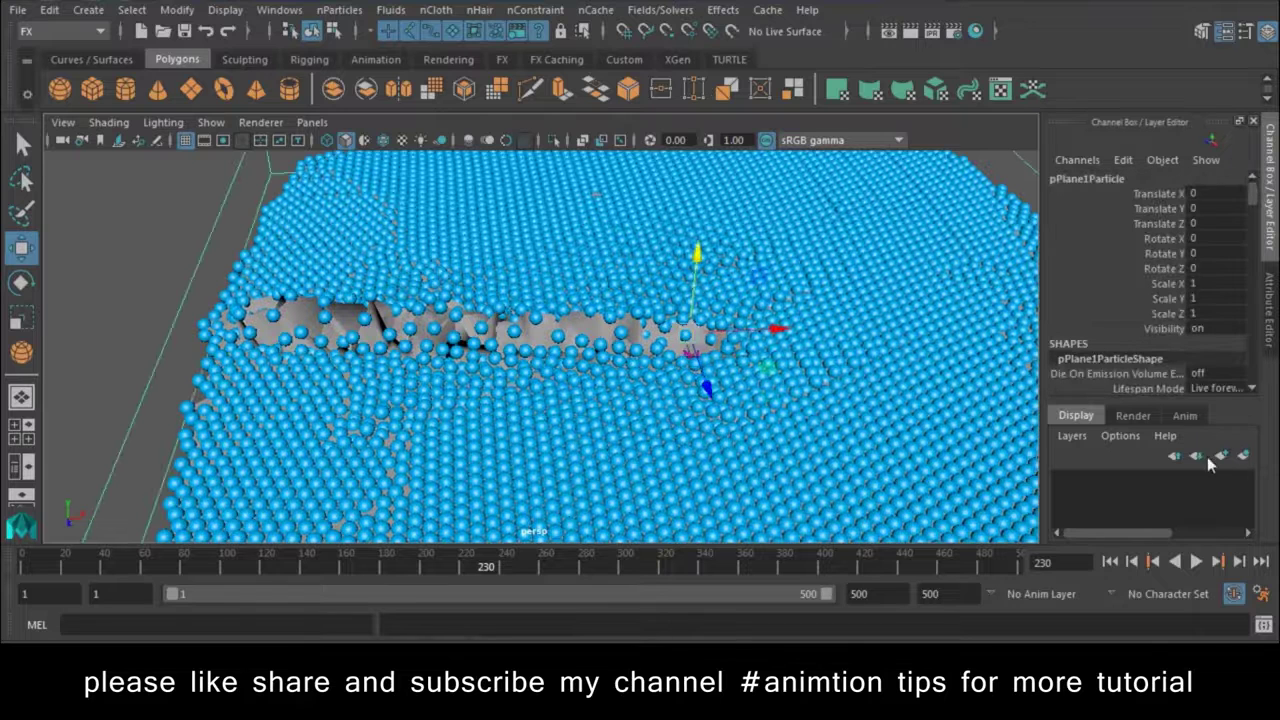
Step: Move the selected particles onto a new layer1 and hide that layer
left_click(1244, 456)
left_click(1066, 480)
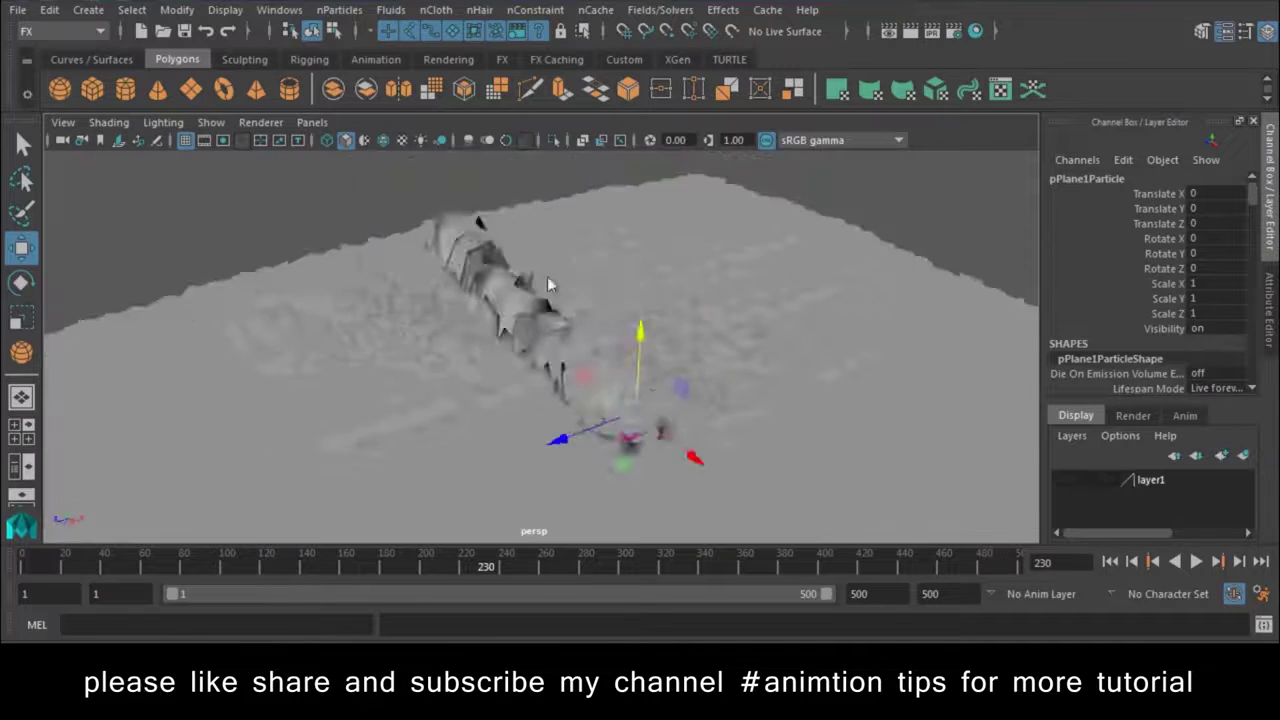
left_click_drag(547, 276, 659, 292, "alt")
Step: Orbit around pPlane1 to inspect the sphere-dented trench
left_click(664, 285)
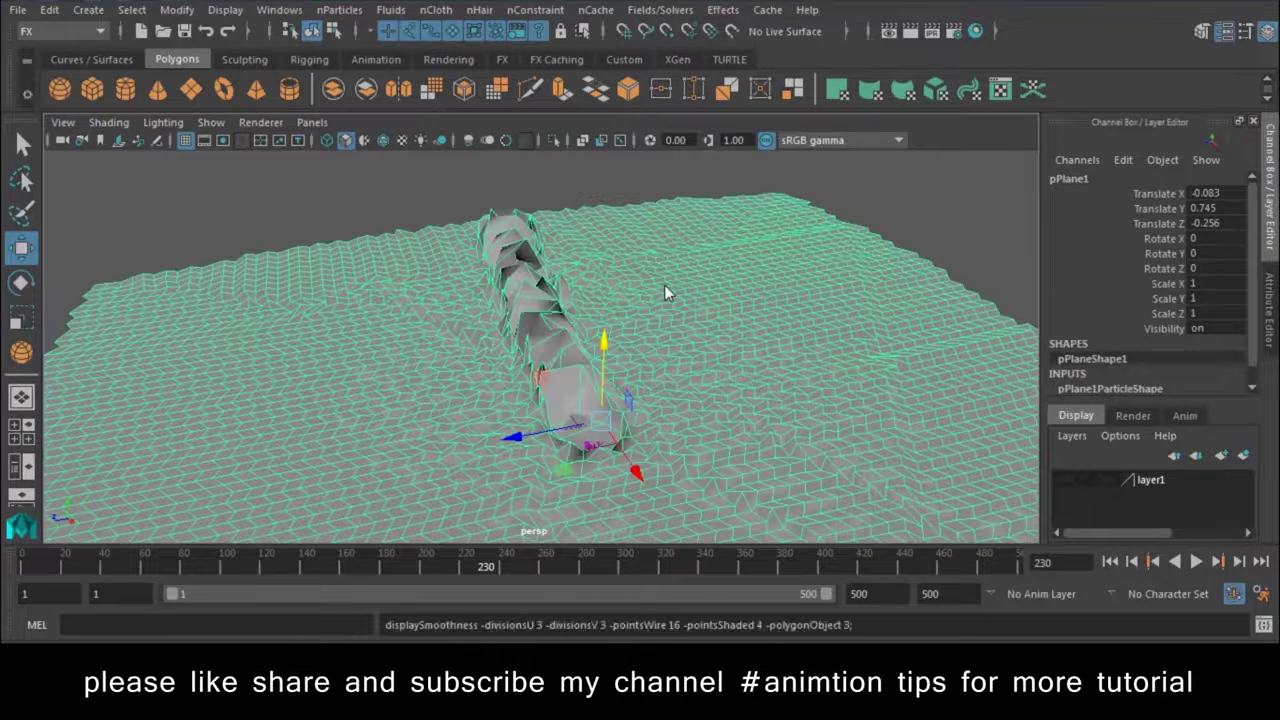
left_click(306, 190)
mouse_move(378, 375)
left_mouse_down("alt")
mouse_move(601, 393)
mouse_move(664, 354)
mouse_move(460, 380)
mouse_move(339, 357)
mouse_move(749, 363)
left_mouse_up("alt")
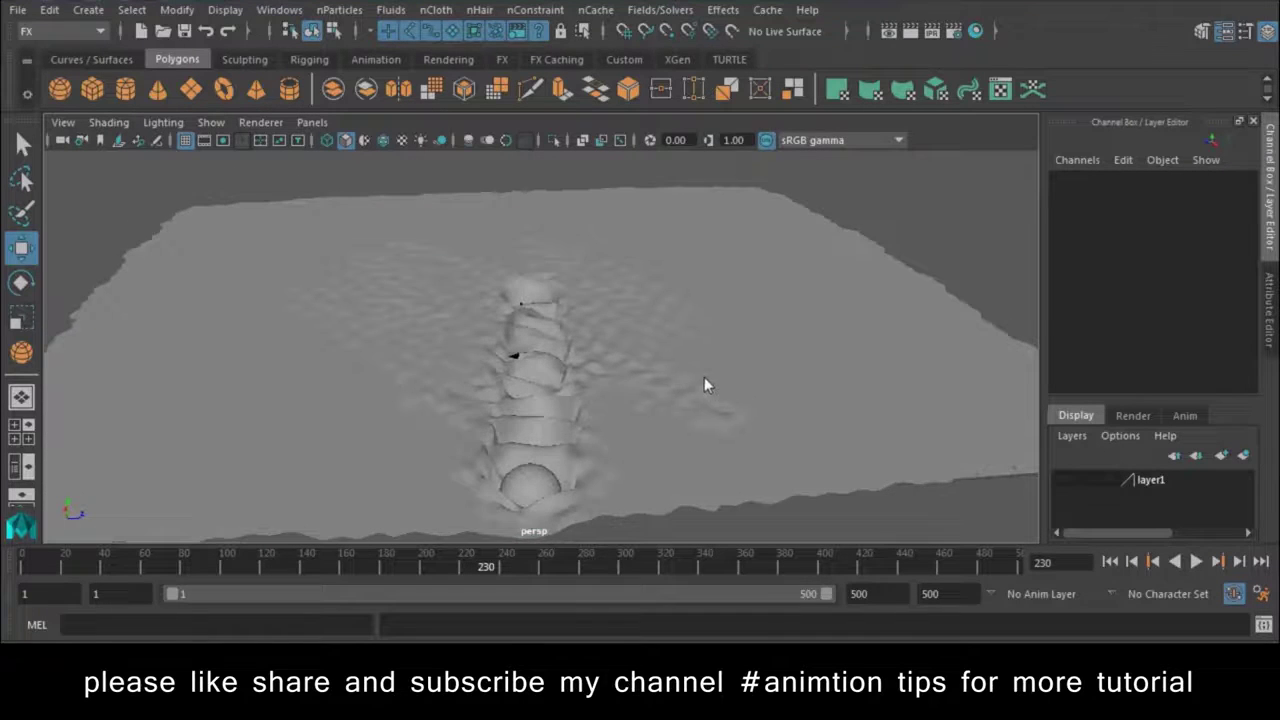
mouse_move(666, 395)
left_mouse_down("alt")
mouse_move(470, 427)
mouse_move(632, 506)
mouse_move(446, 380)
mouse_move(374, 380)
mouse_move(534, 391)
mouse_move(444, 455)
mouse_move(494, 443)
mouse_move(461, 472)
left_mouse_up("alt")
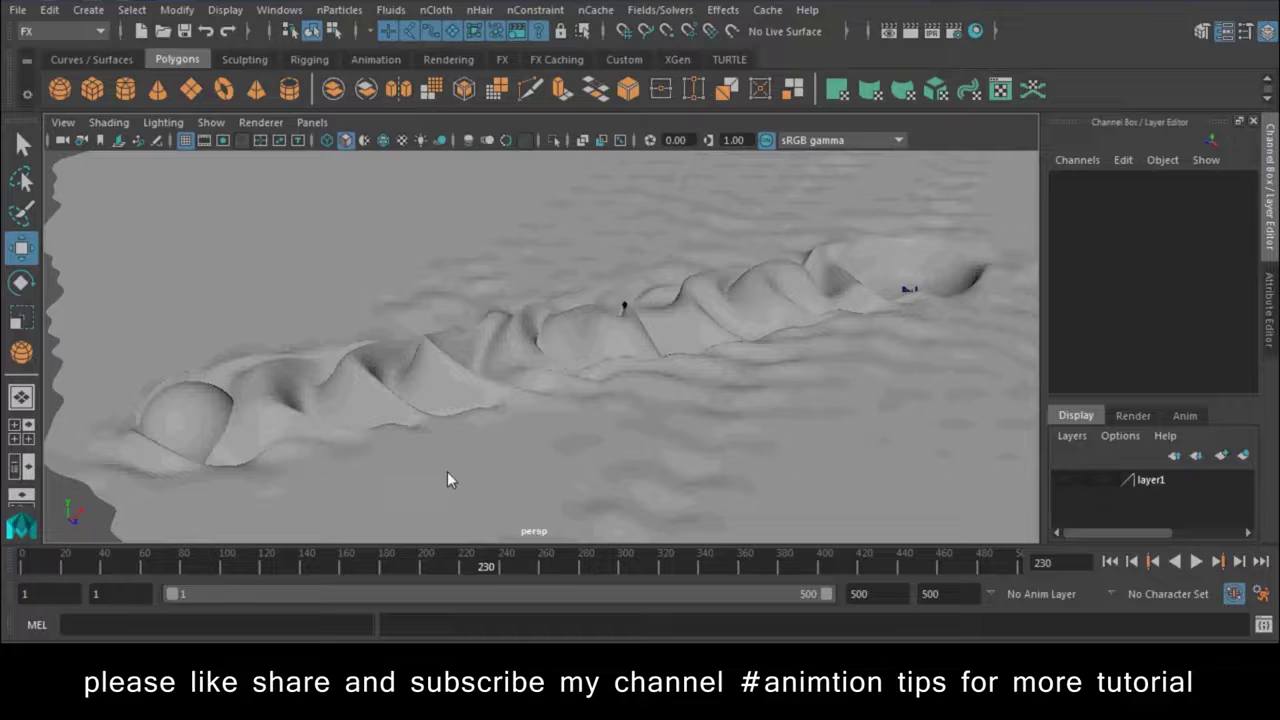
left_click(629, 360)
mouse_move(629, 360)
left_mouse_down("alt")
mouse_move(694, 428)
mouse_move(549, 371)
mouse_move(602, 248)
left_mouse_up("alt")
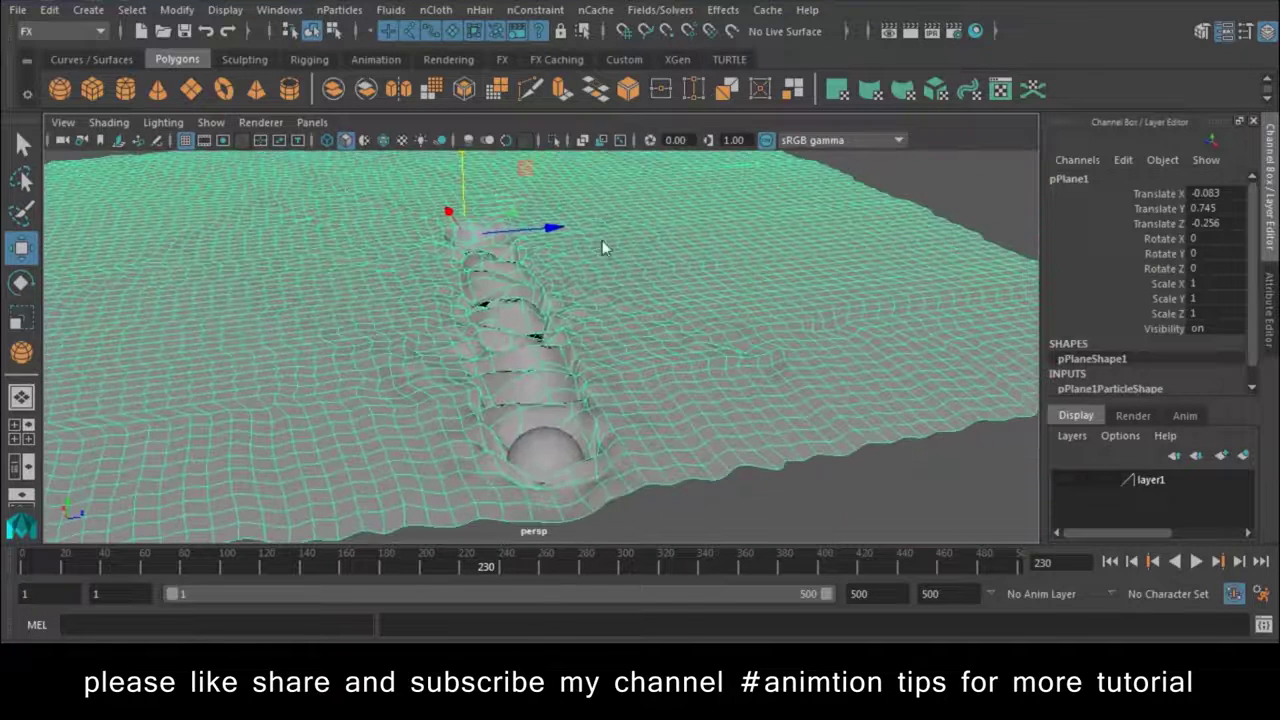
Step: Assign a new Blinn material to pPlane1 and make its colour dark brown
right_click(602, 248)
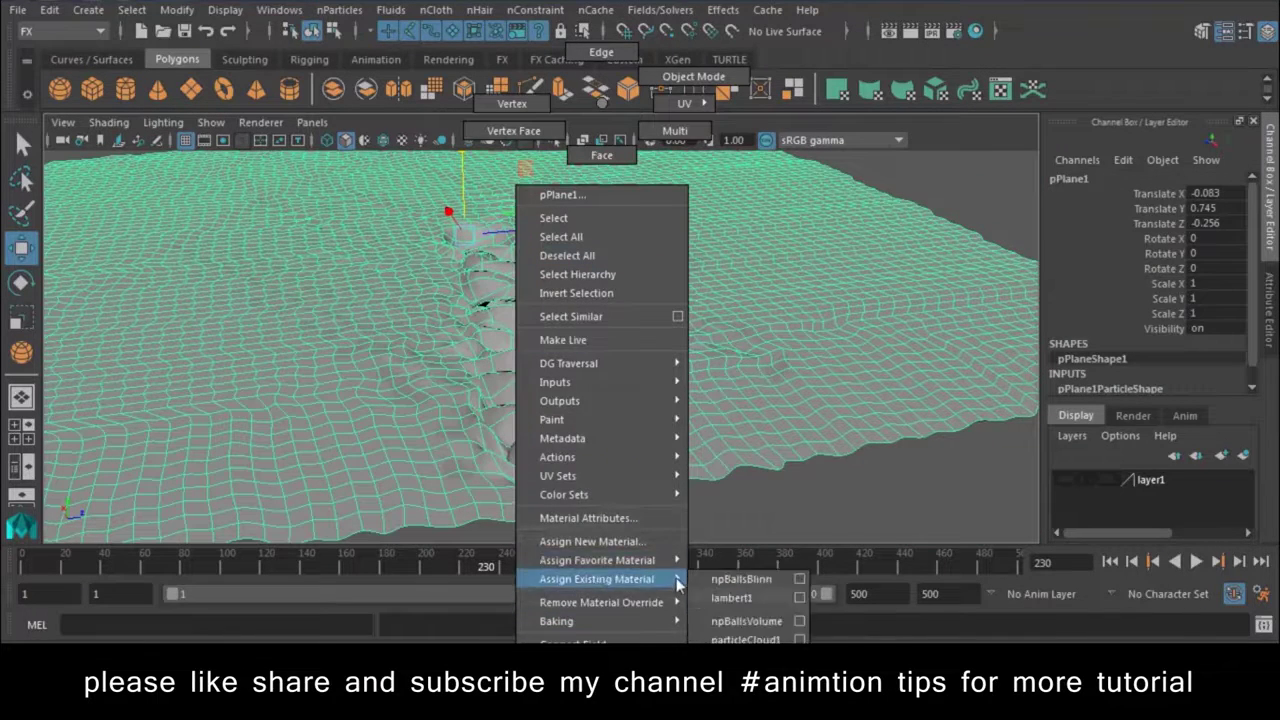
mouse_move(597, 560)
left_click(738, 529)
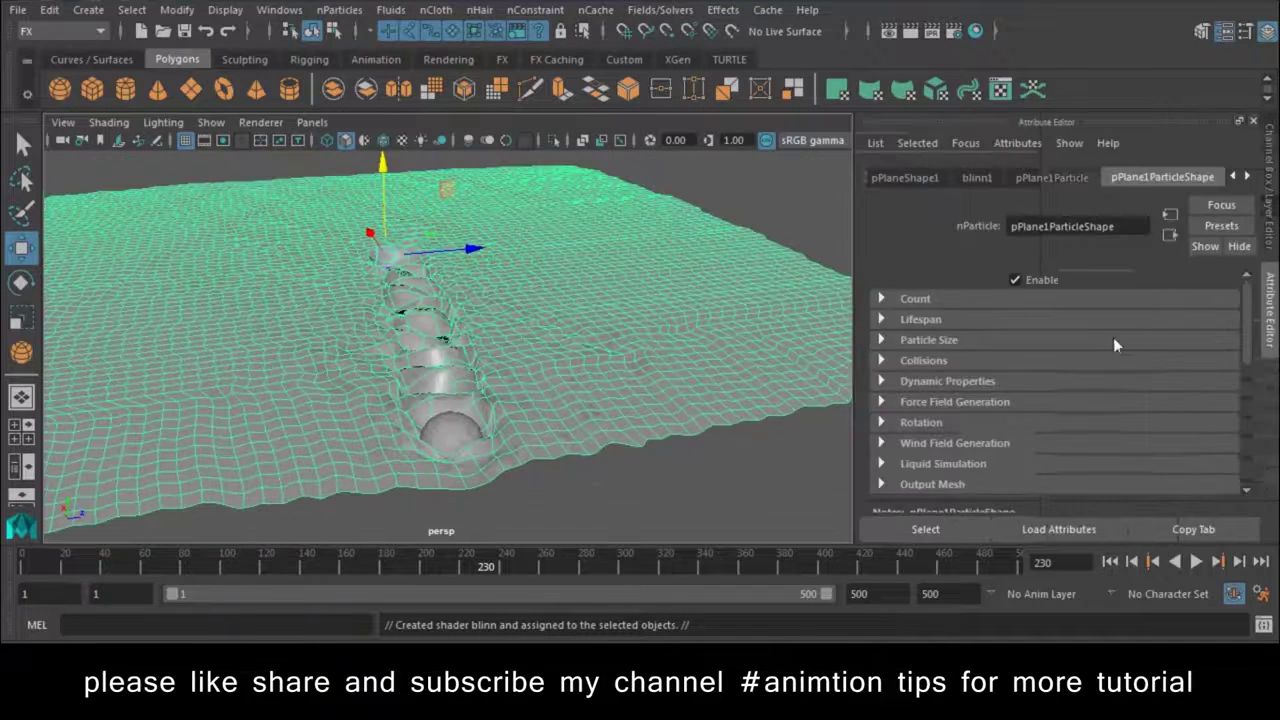
left_click(977, 177)
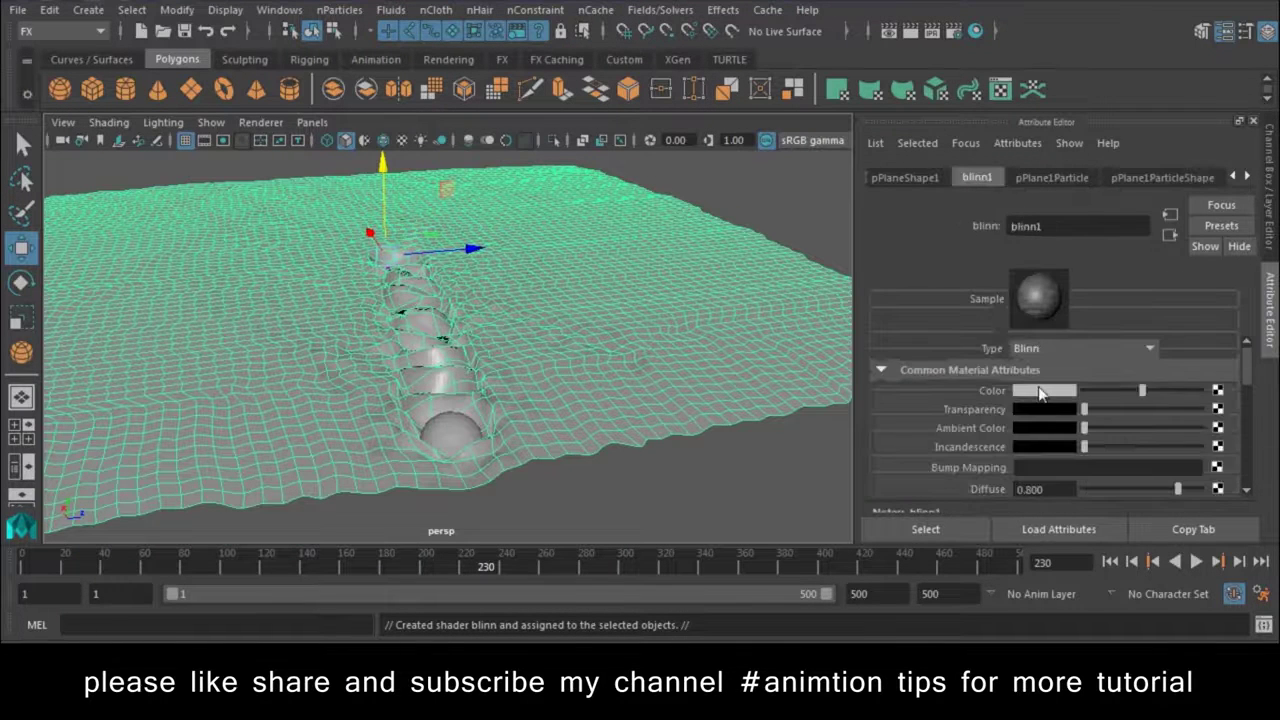
left_click(1040, 391)
left_click(509, 381)
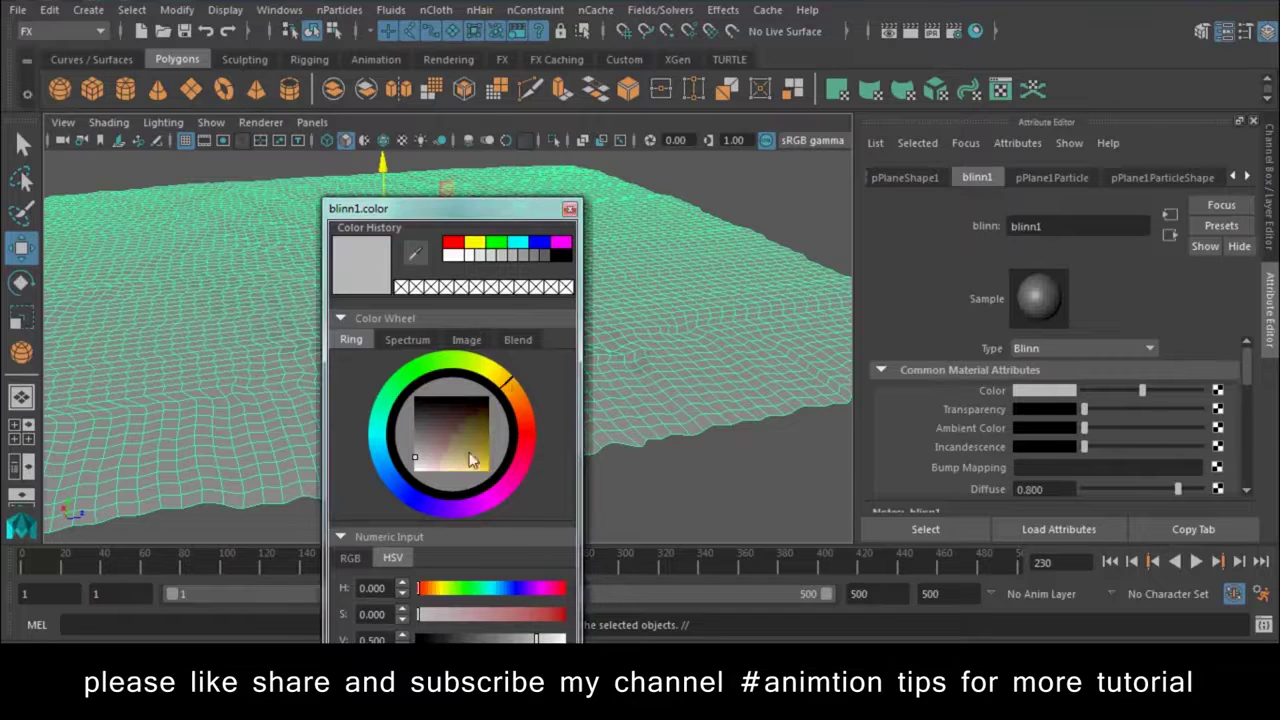
left_click_drag(473, 460, 489, 452)
left_click_drag(509, 388, 519, 410)
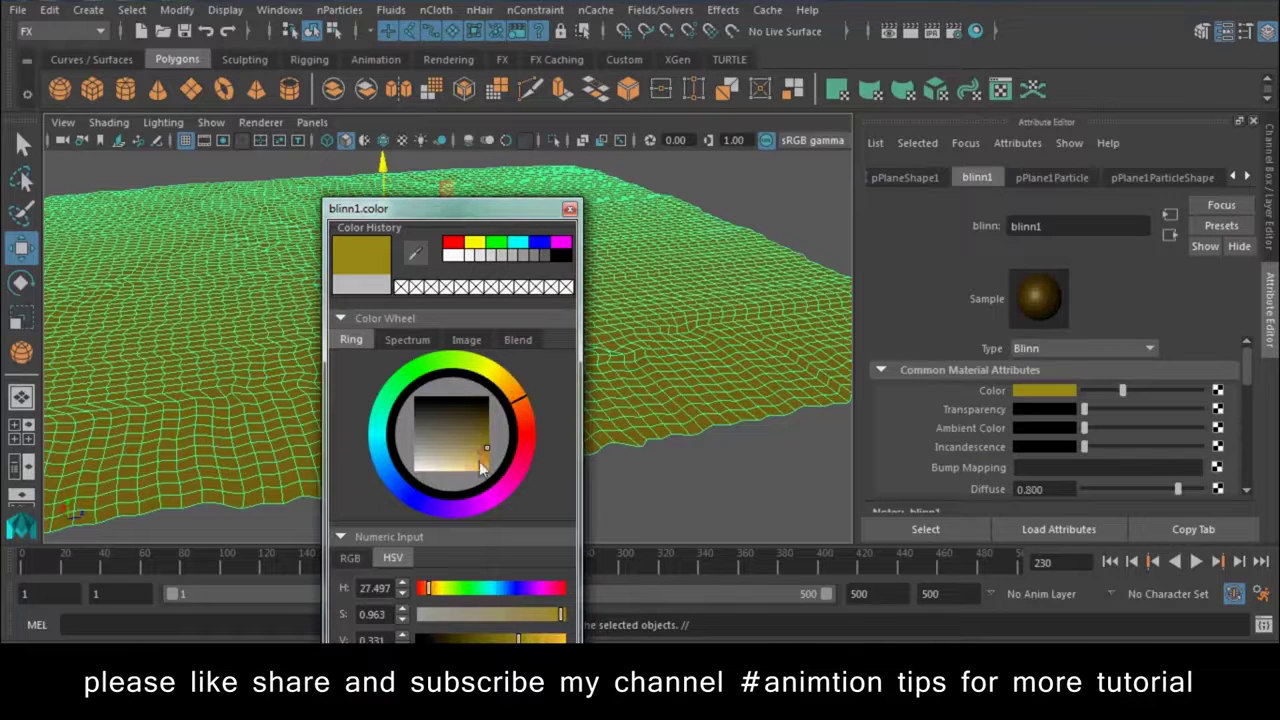
left_click_drag(479, 461, 488, 420)
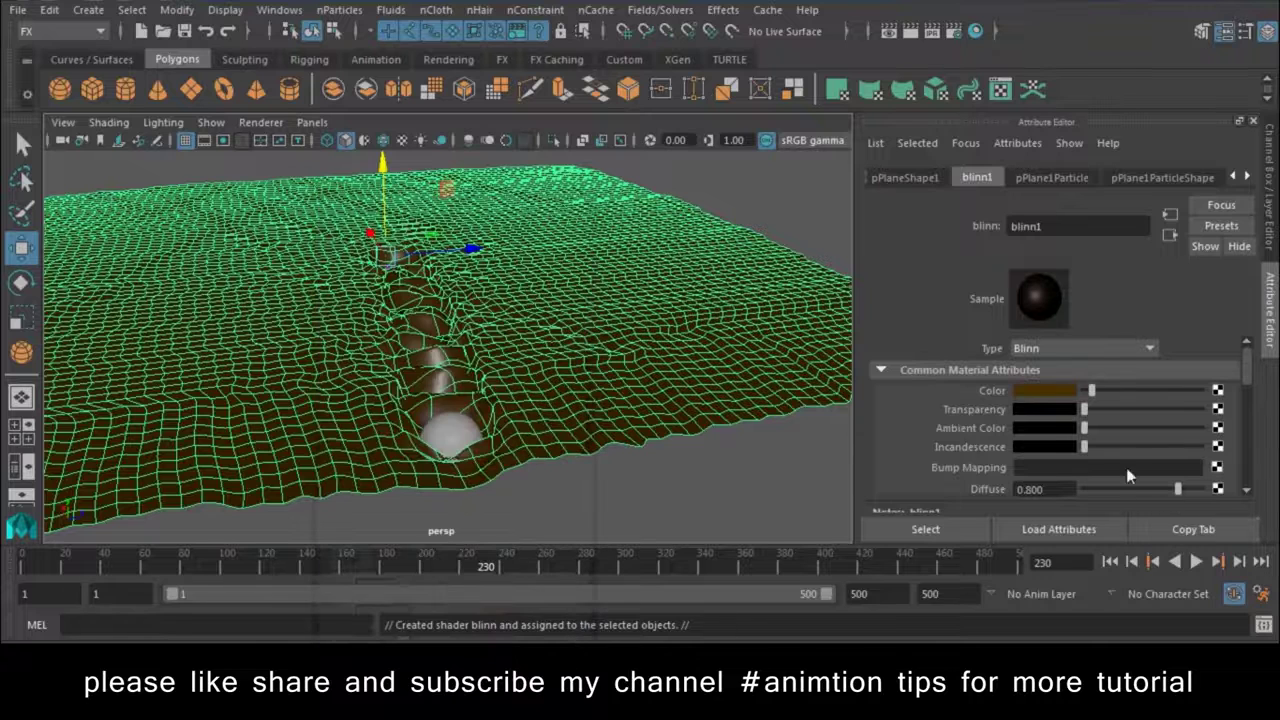
Step: Set blinn1's Specular Roll Off to 0.285 and its specular colour to light tan
scroll(1081, 439, "down", 3)
scroll(1081, 439, "down", 5)
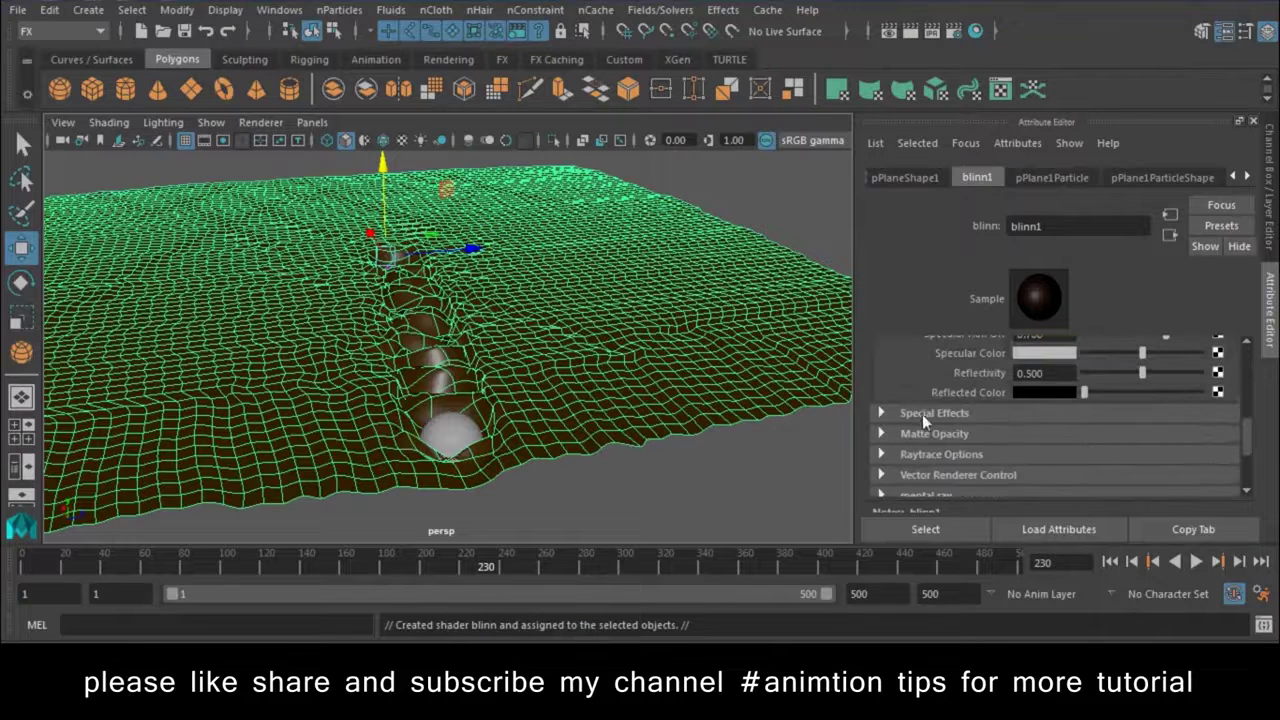
scroll(922, 414, "up", 2)
left_click_drag(1118, 426, 1107, 428)
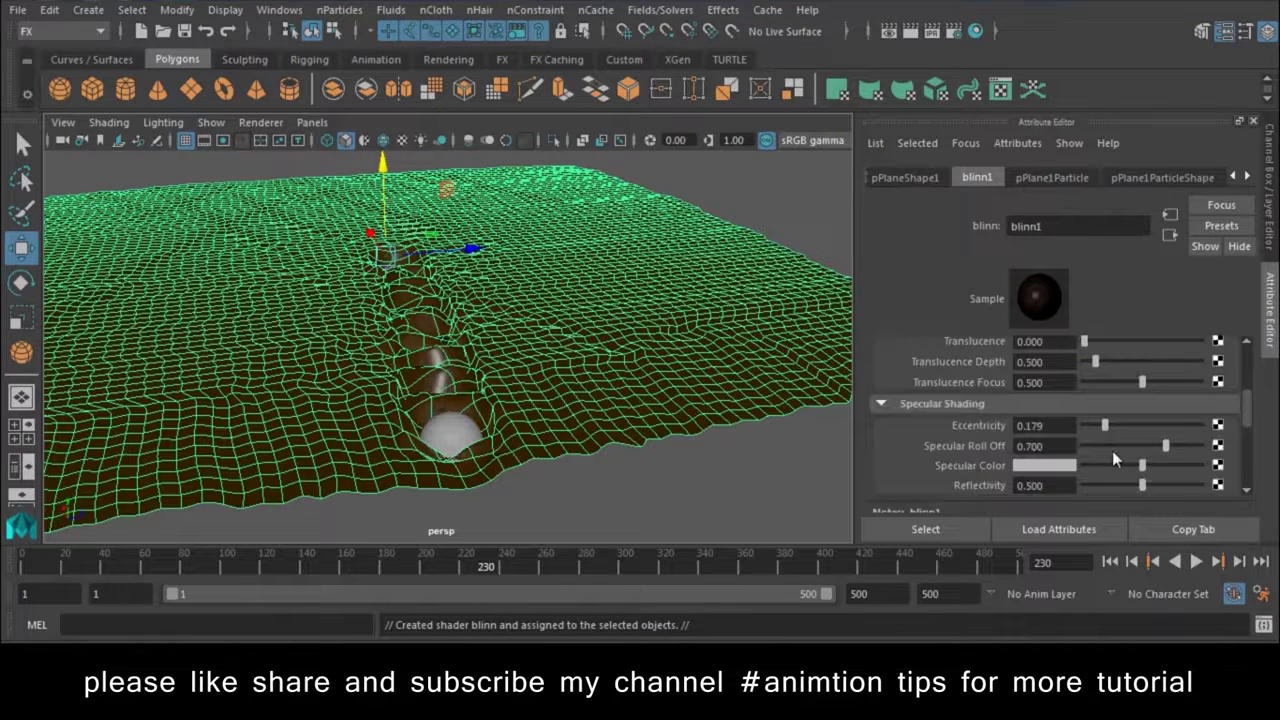
left_click(1117, 448)
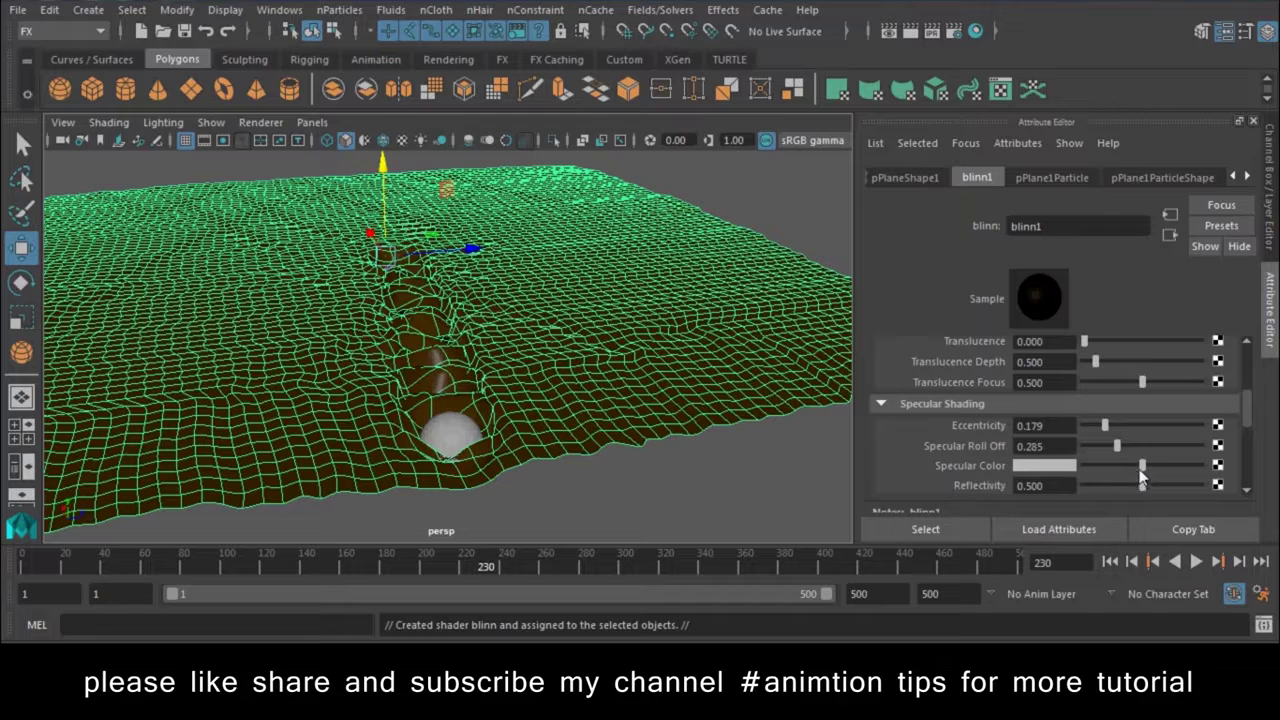
left_click_drag(1140, 474, 1119, 472)
left_click(1058, 466)
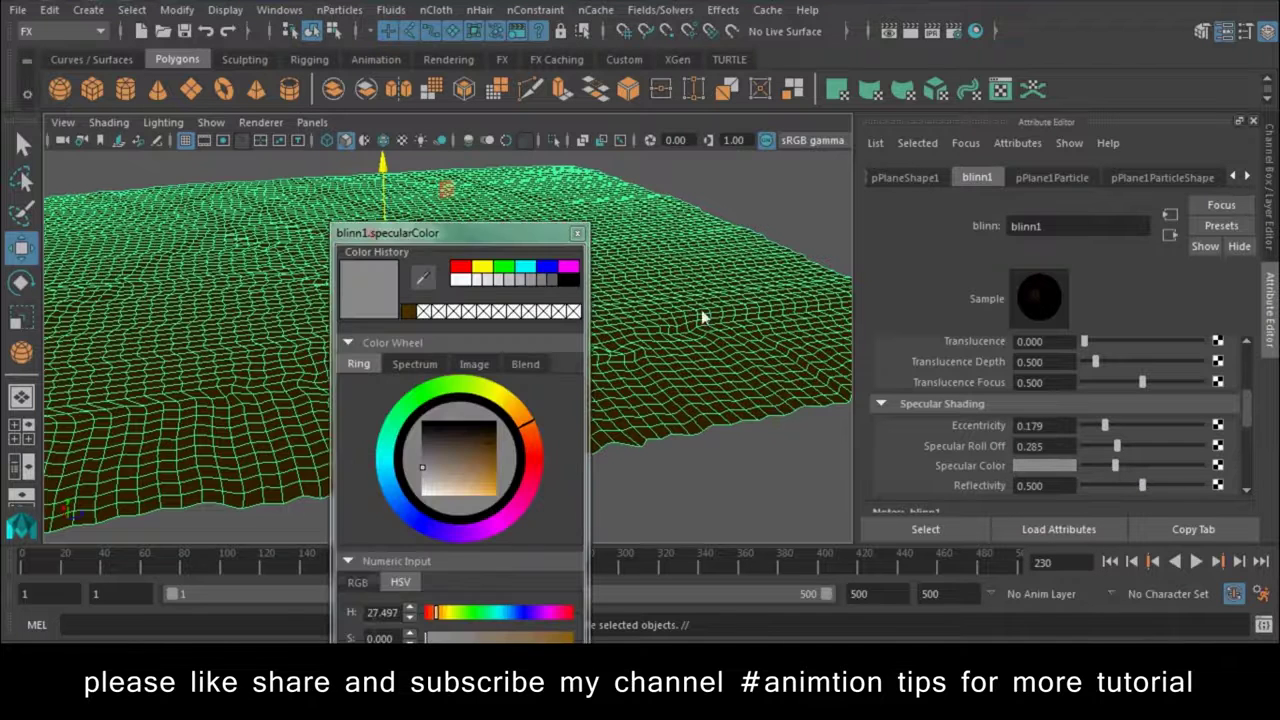
mouse_move(456, 456)
left_mouse_down()
mouse_move(438, 491)
mouse_move(462, 484)
left_mouse_up()
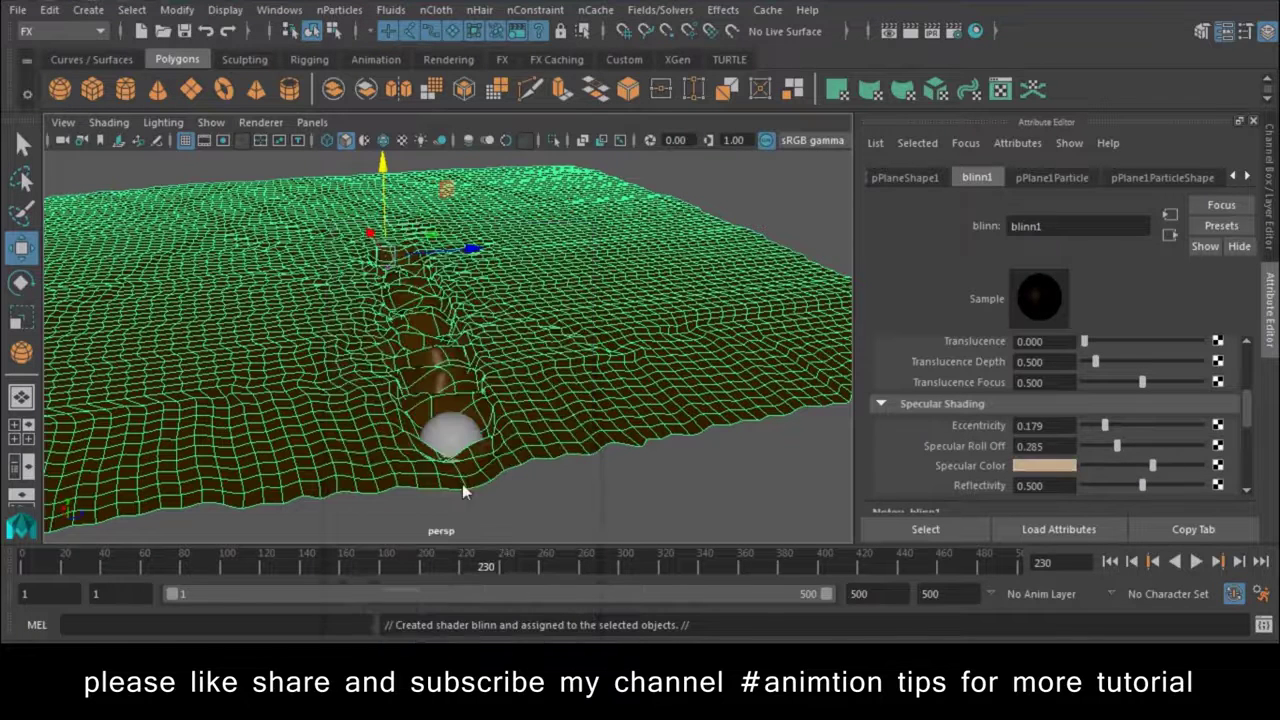
left_click(657, 482)
scroll(640, 372, "up", 3)
Step: Render the current frame in the Render View
scroll(530, 354, "up", 3)
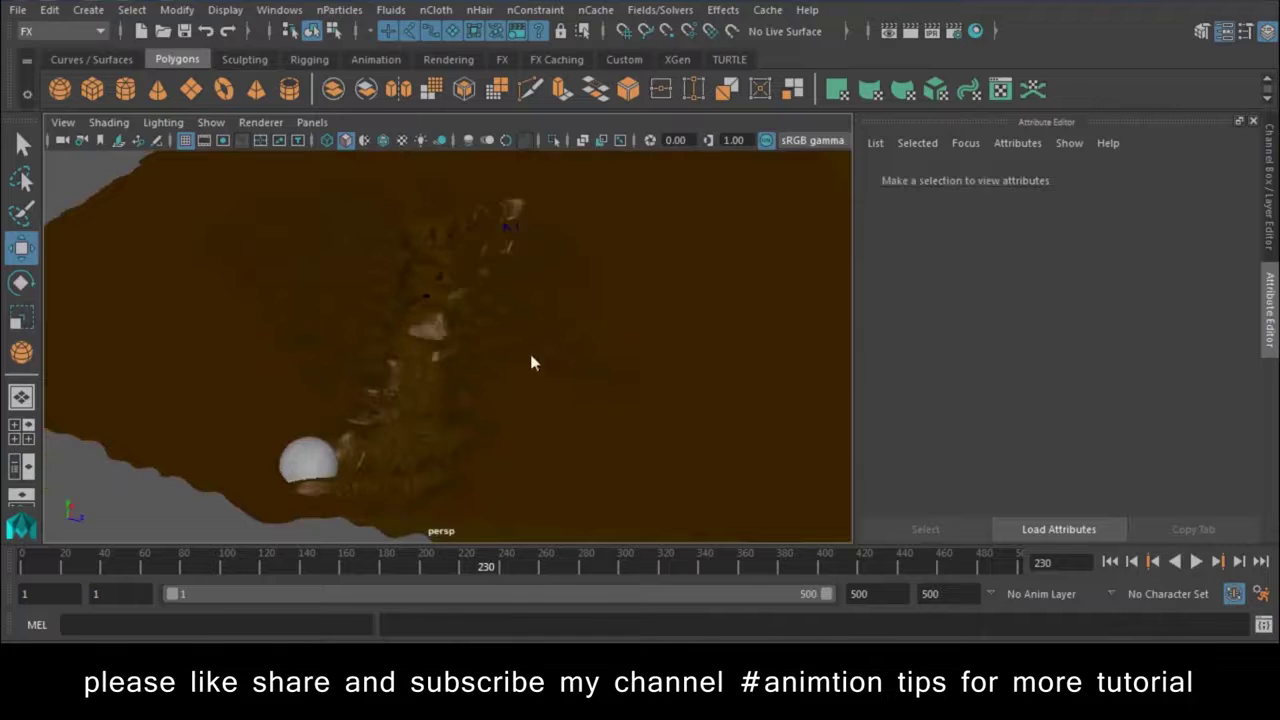
scroll(651, 400, "up", 3)
scroll(630, 395, "down", 5)
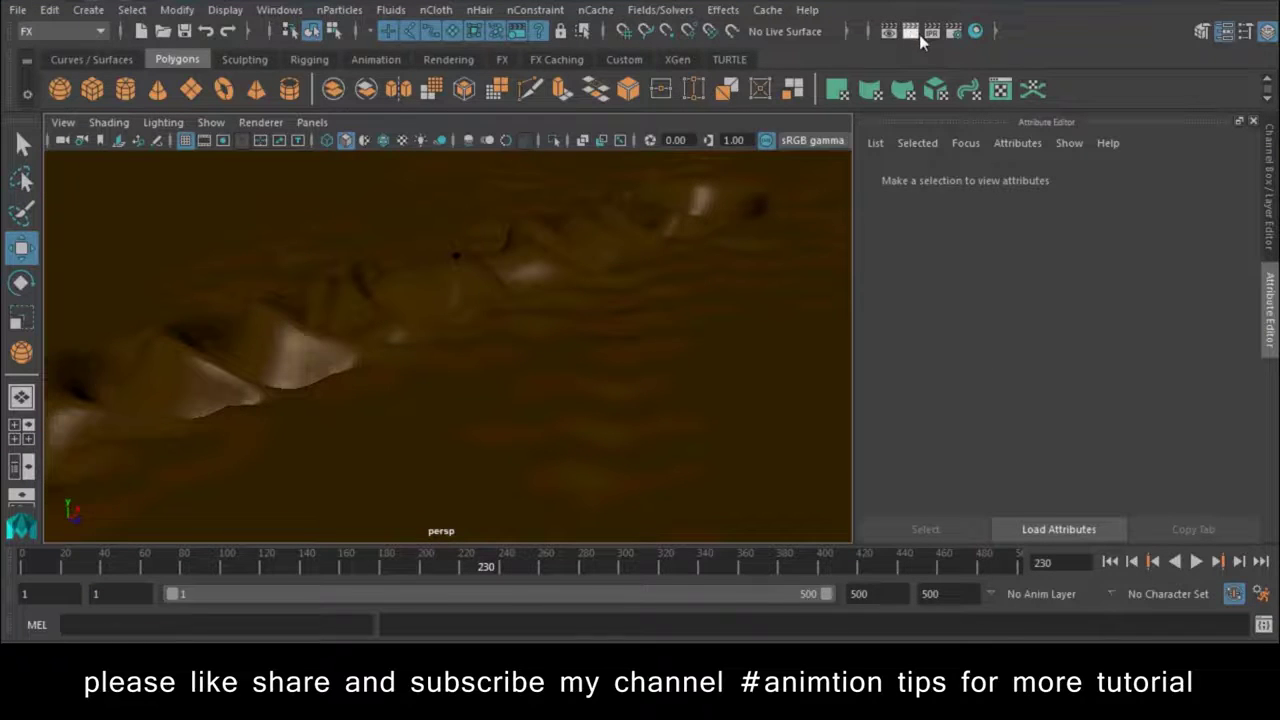
left_click(919, 34)
Step: Switch the renderer to mental ray and re-render frame 230
left_click(454, 62)
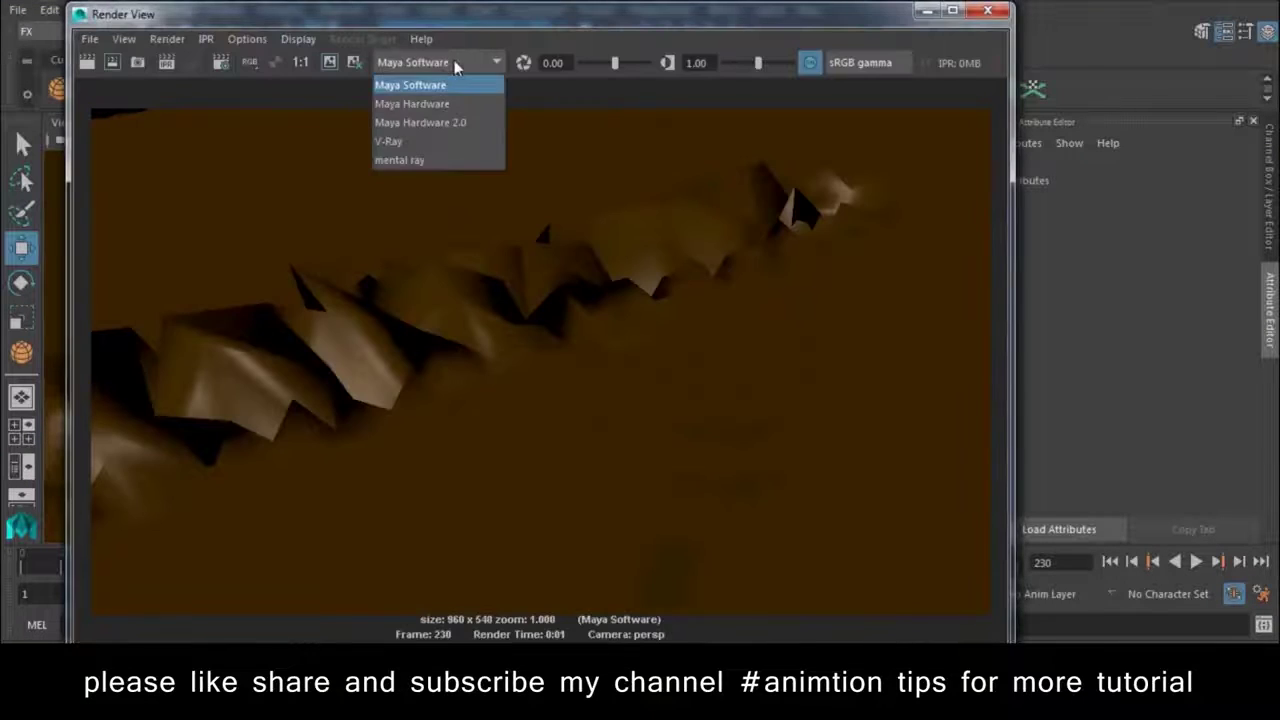
left_click(405, 161)
left_click(87, 62)
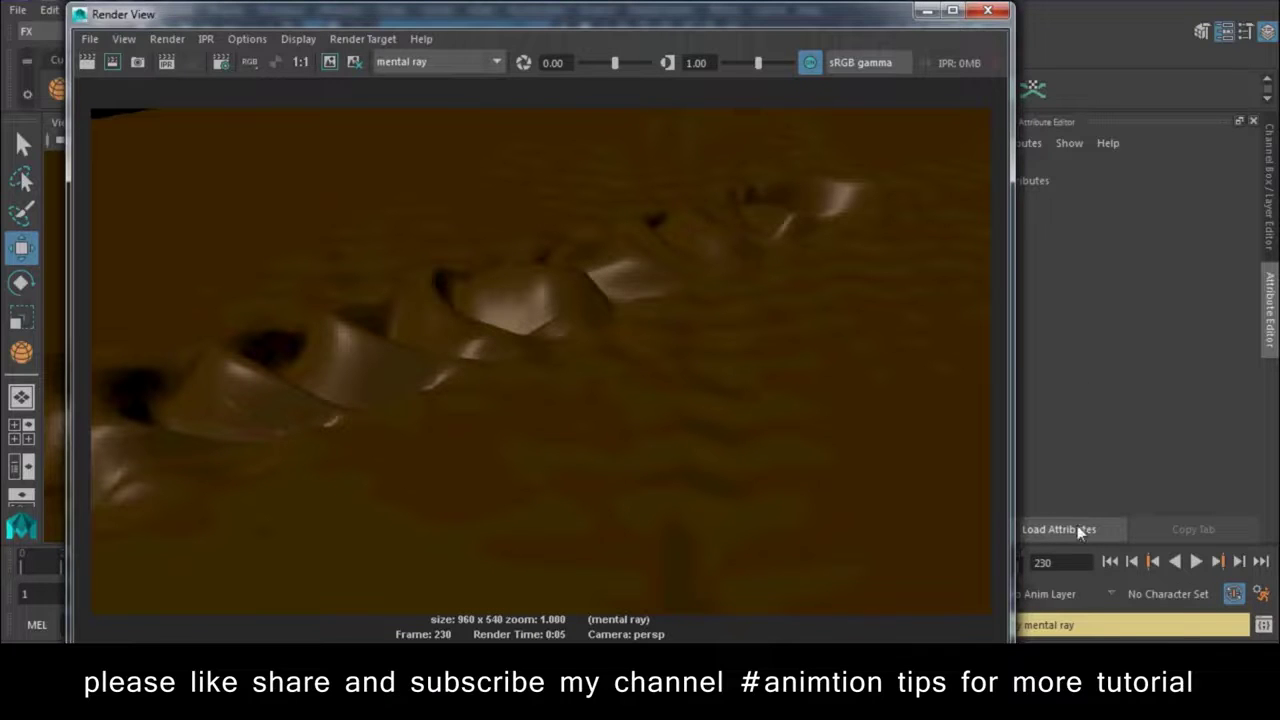
left_click(1117, 705)
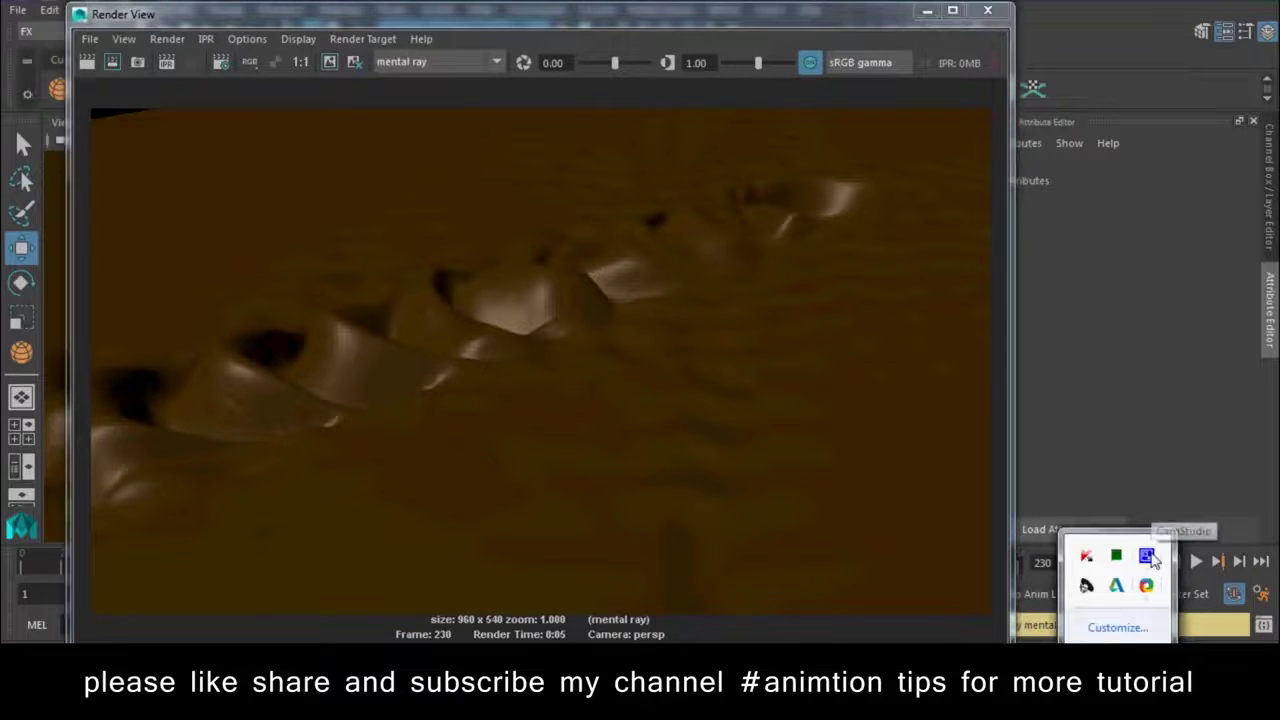
left_click(1147, 557)
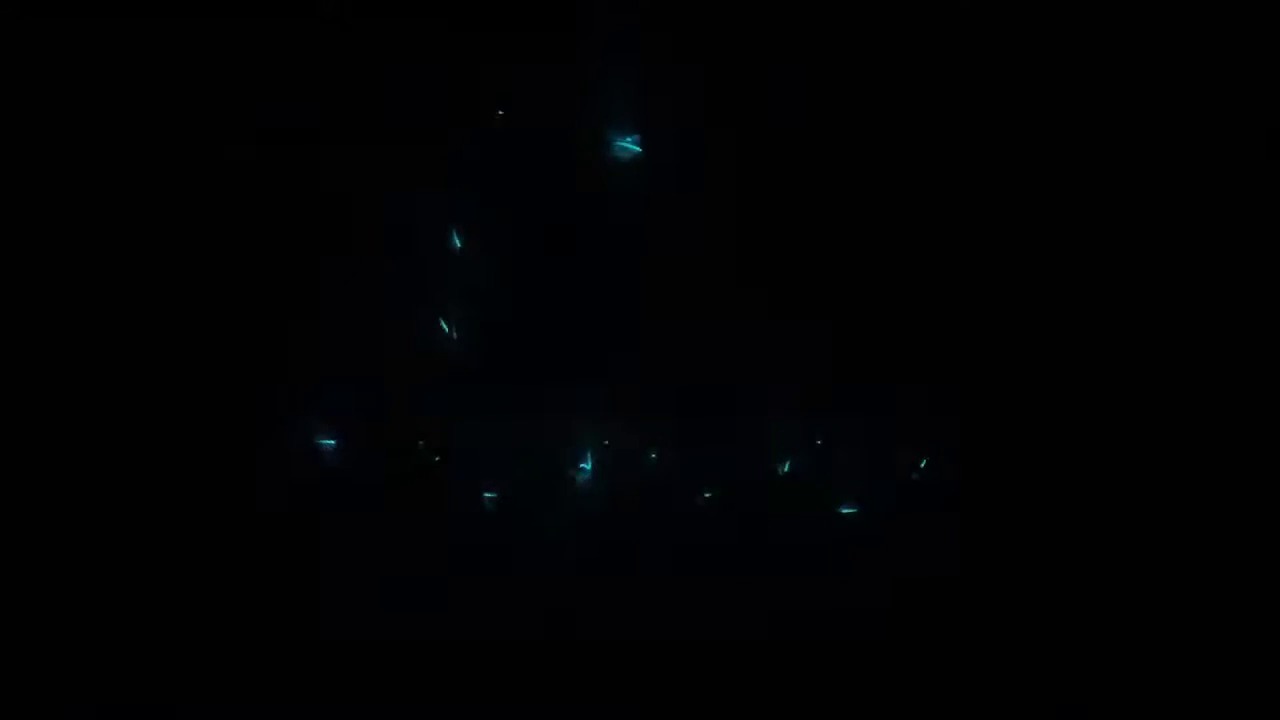